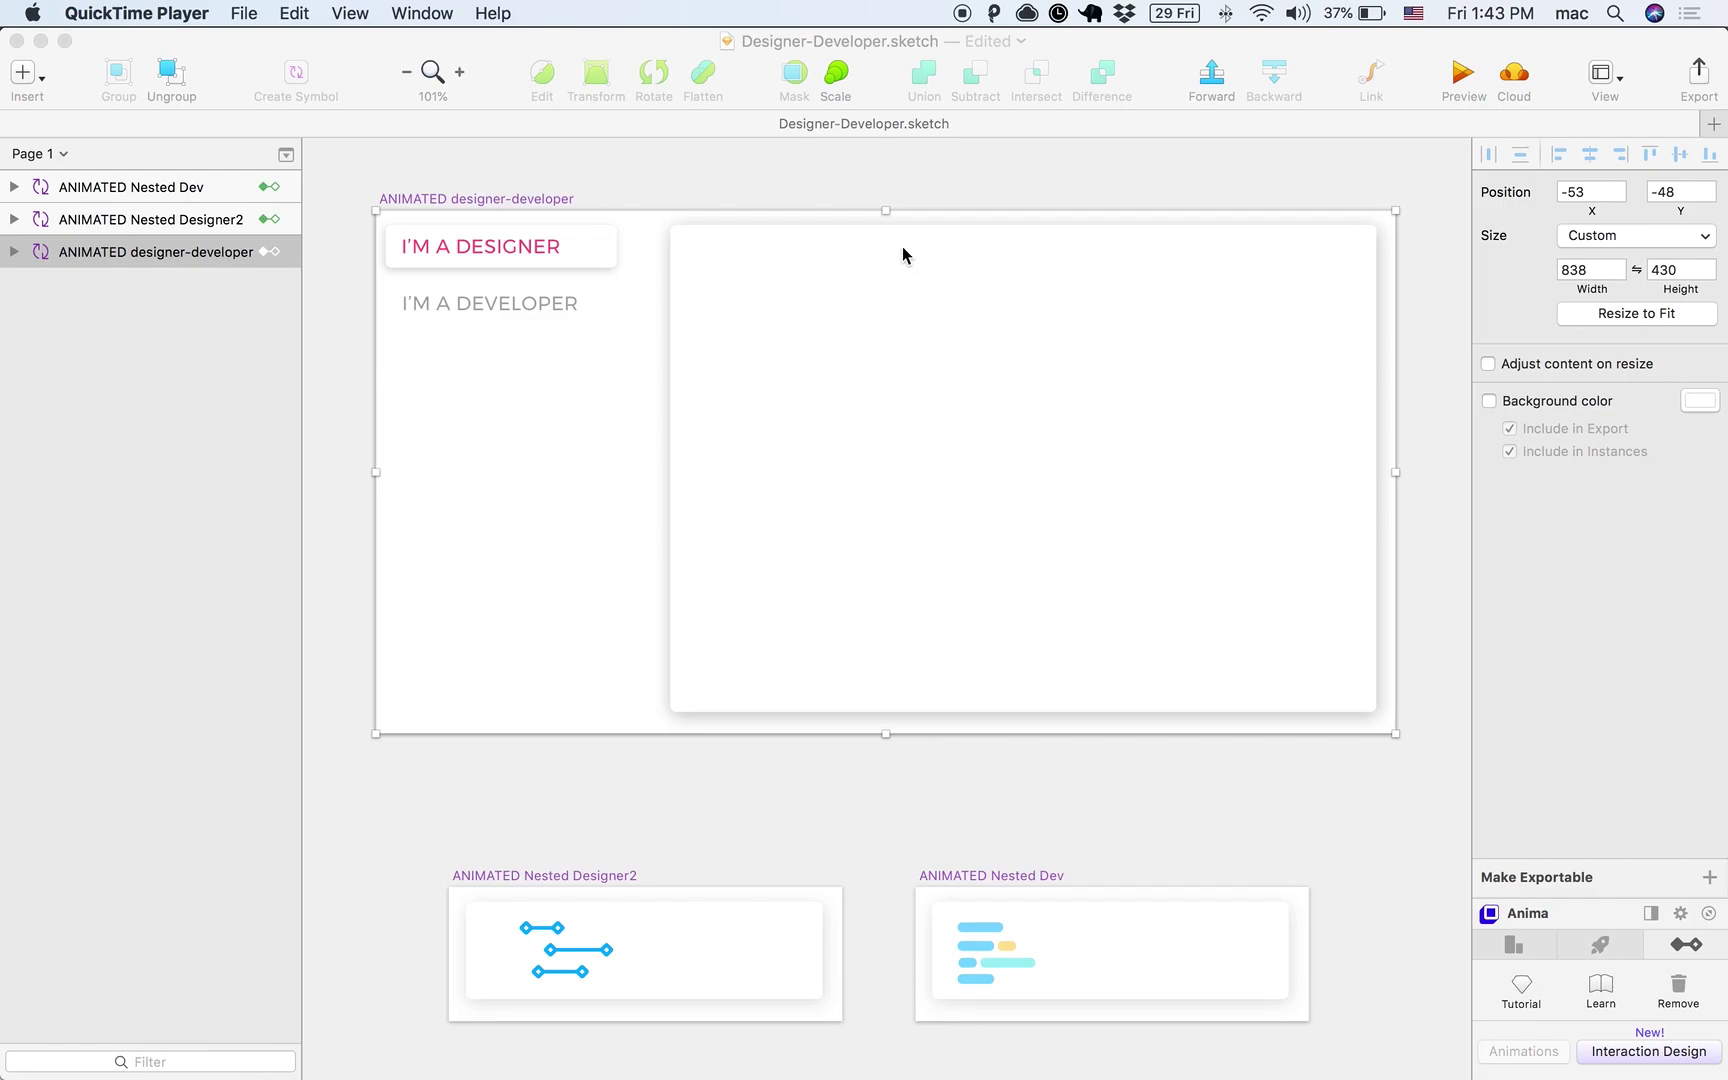
Open the designer-developer component with Edit Component in Timeline and load it into Anima's Timeline editor.
scroll(903, 247, "down", 1)
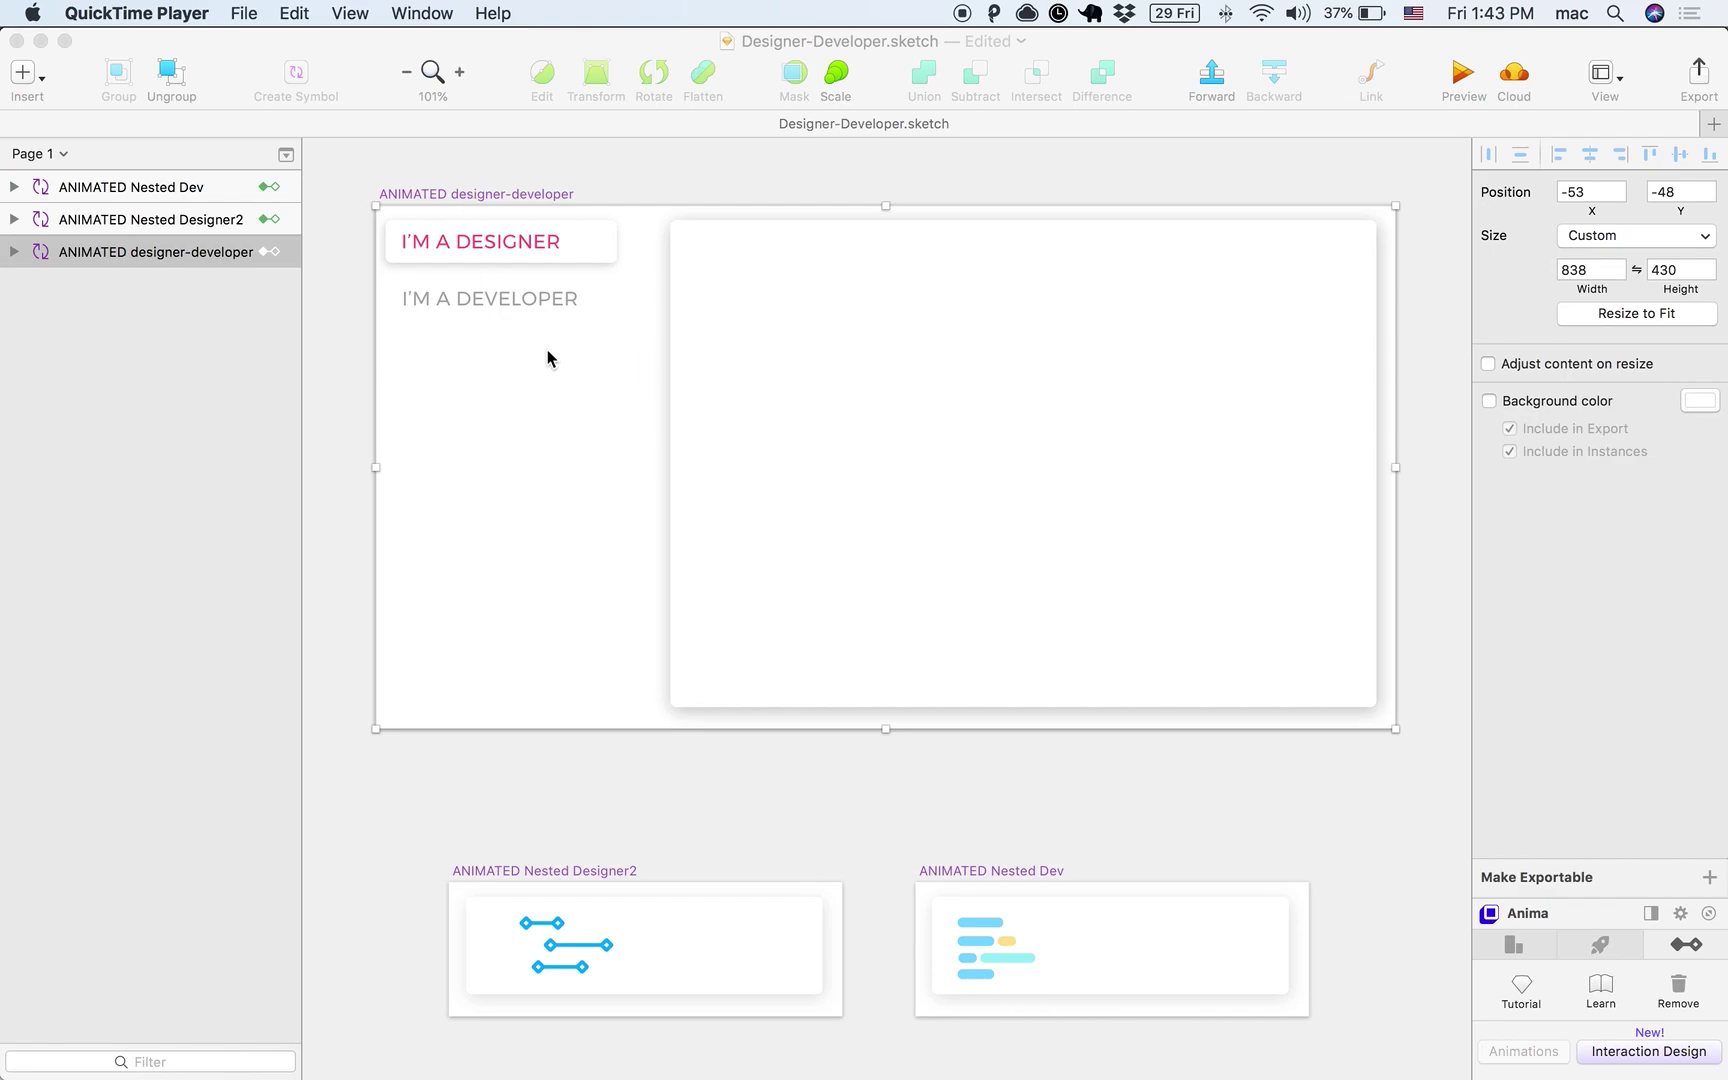
left_click(277, 254)
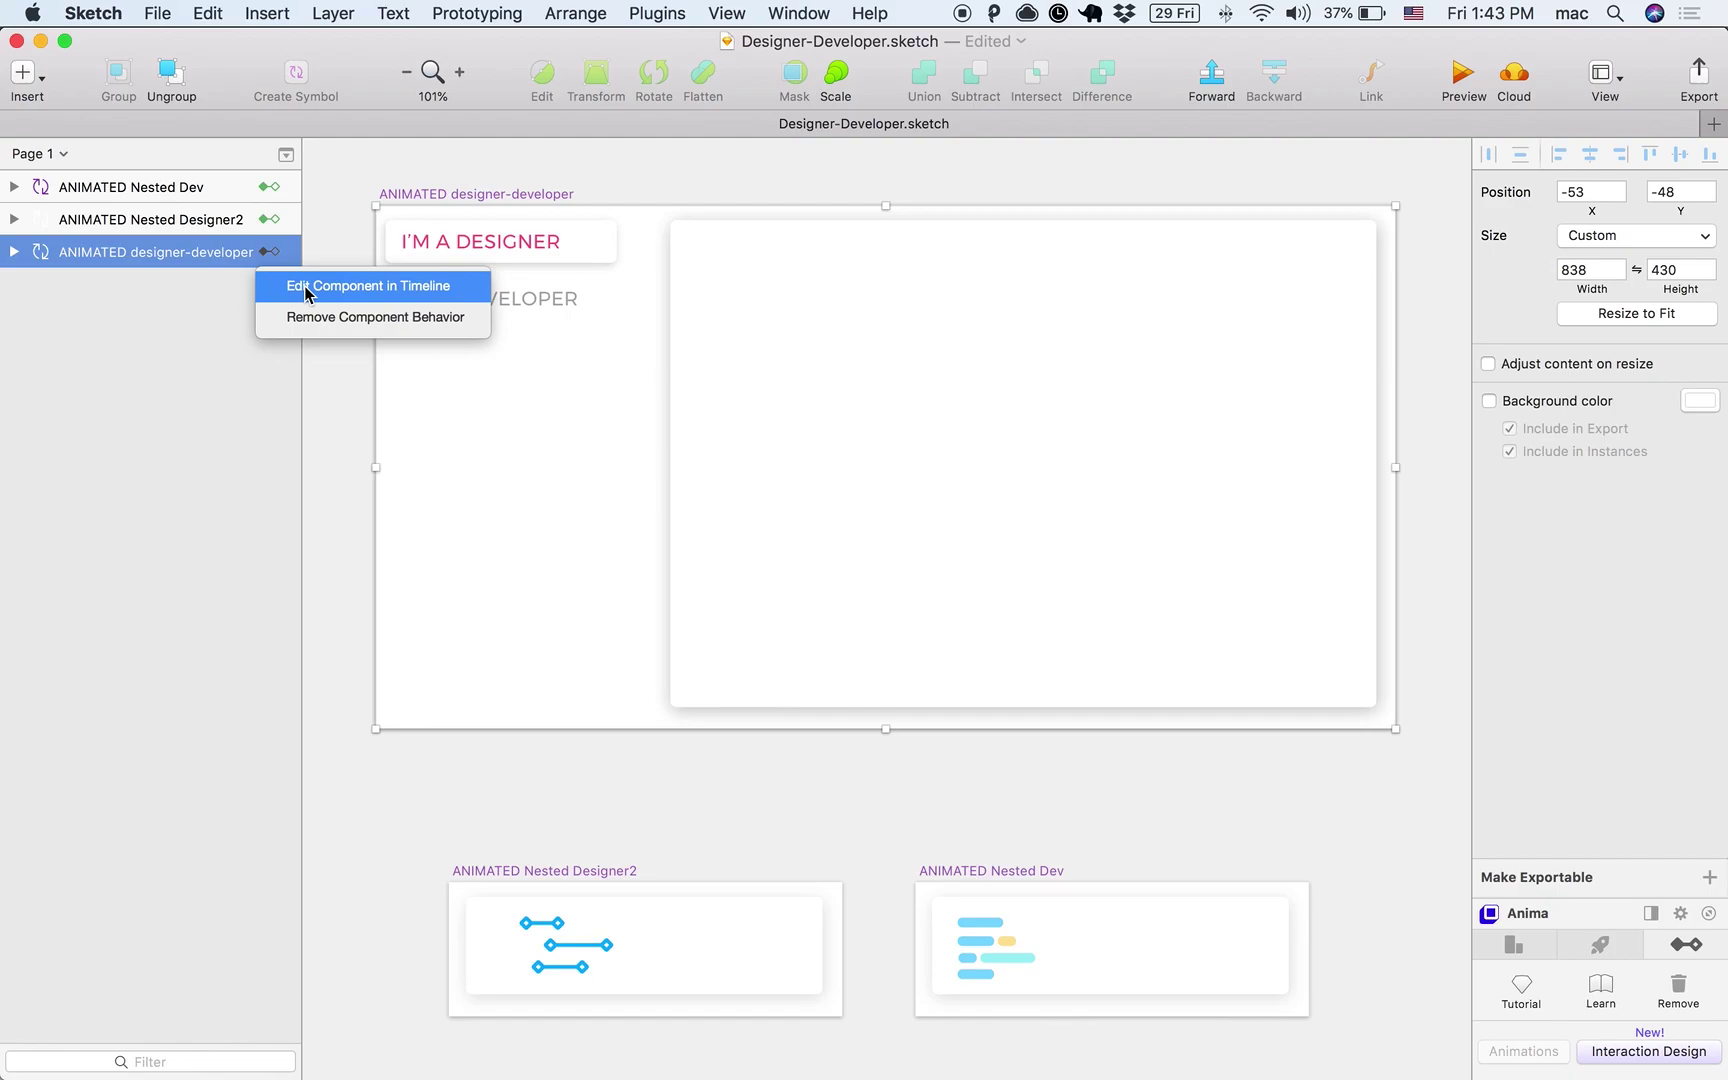
left_click(307, 293)
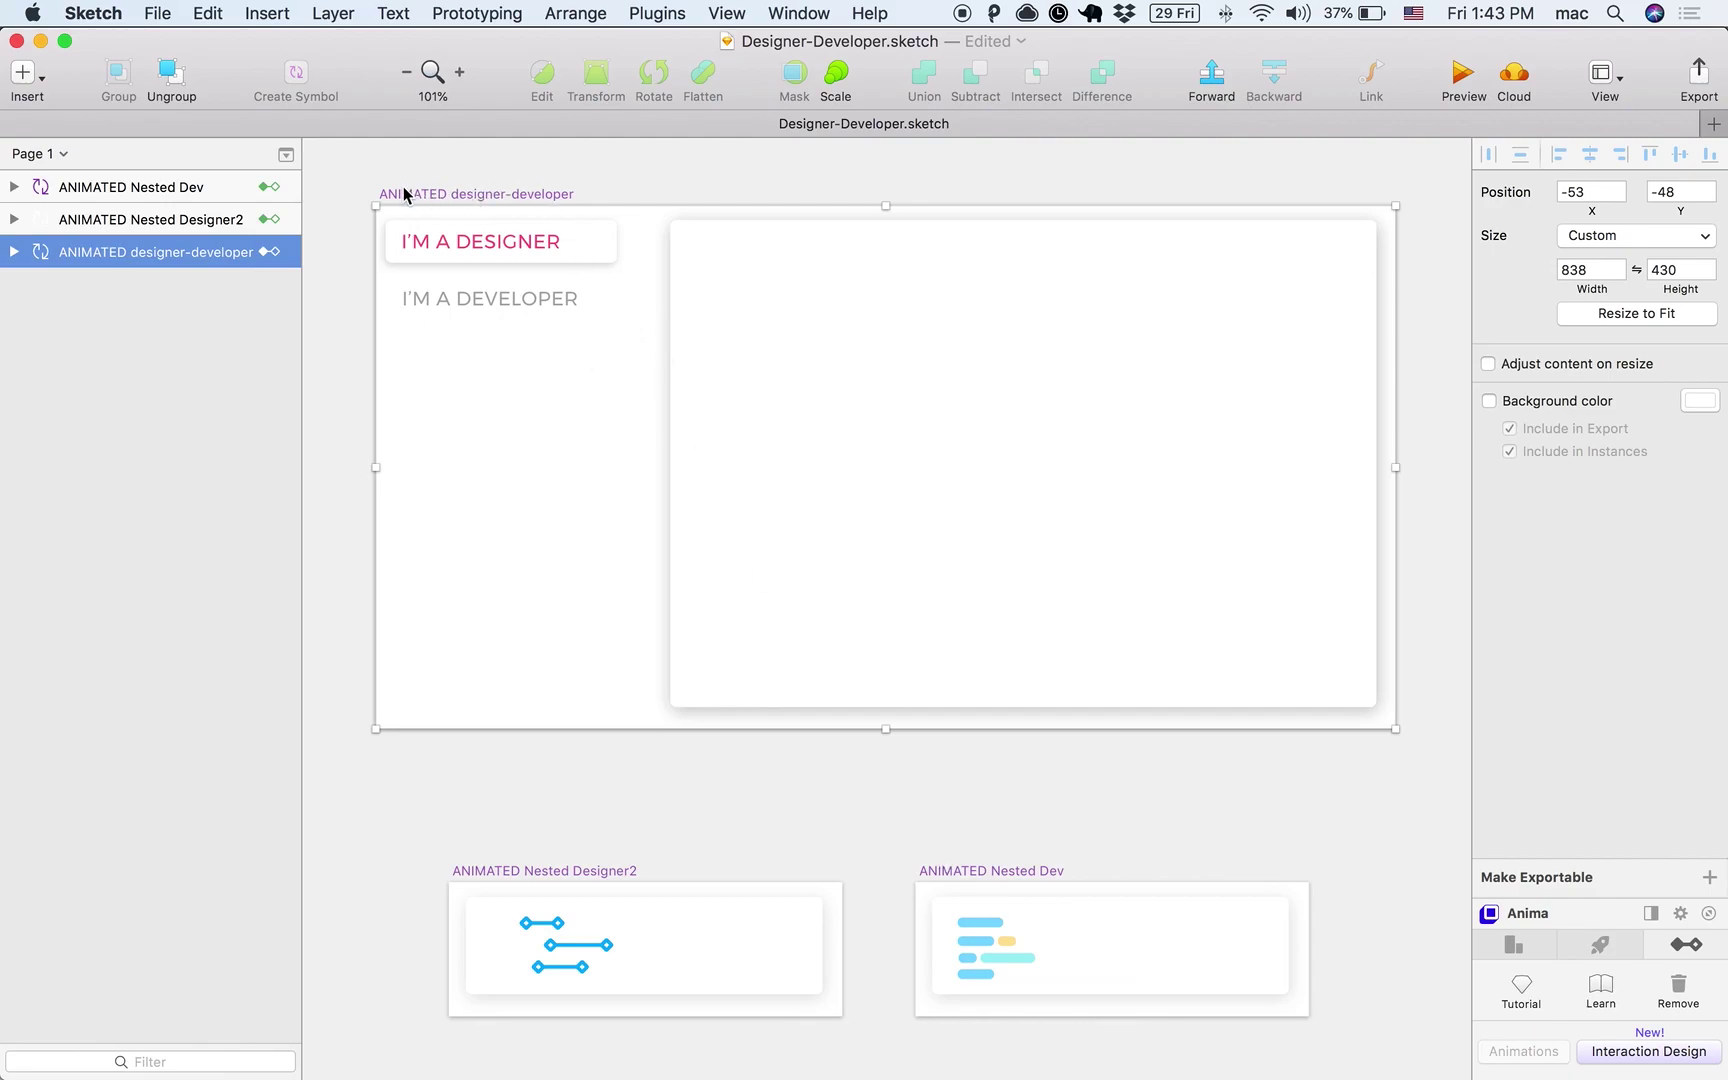
left_click(1655, 1055)
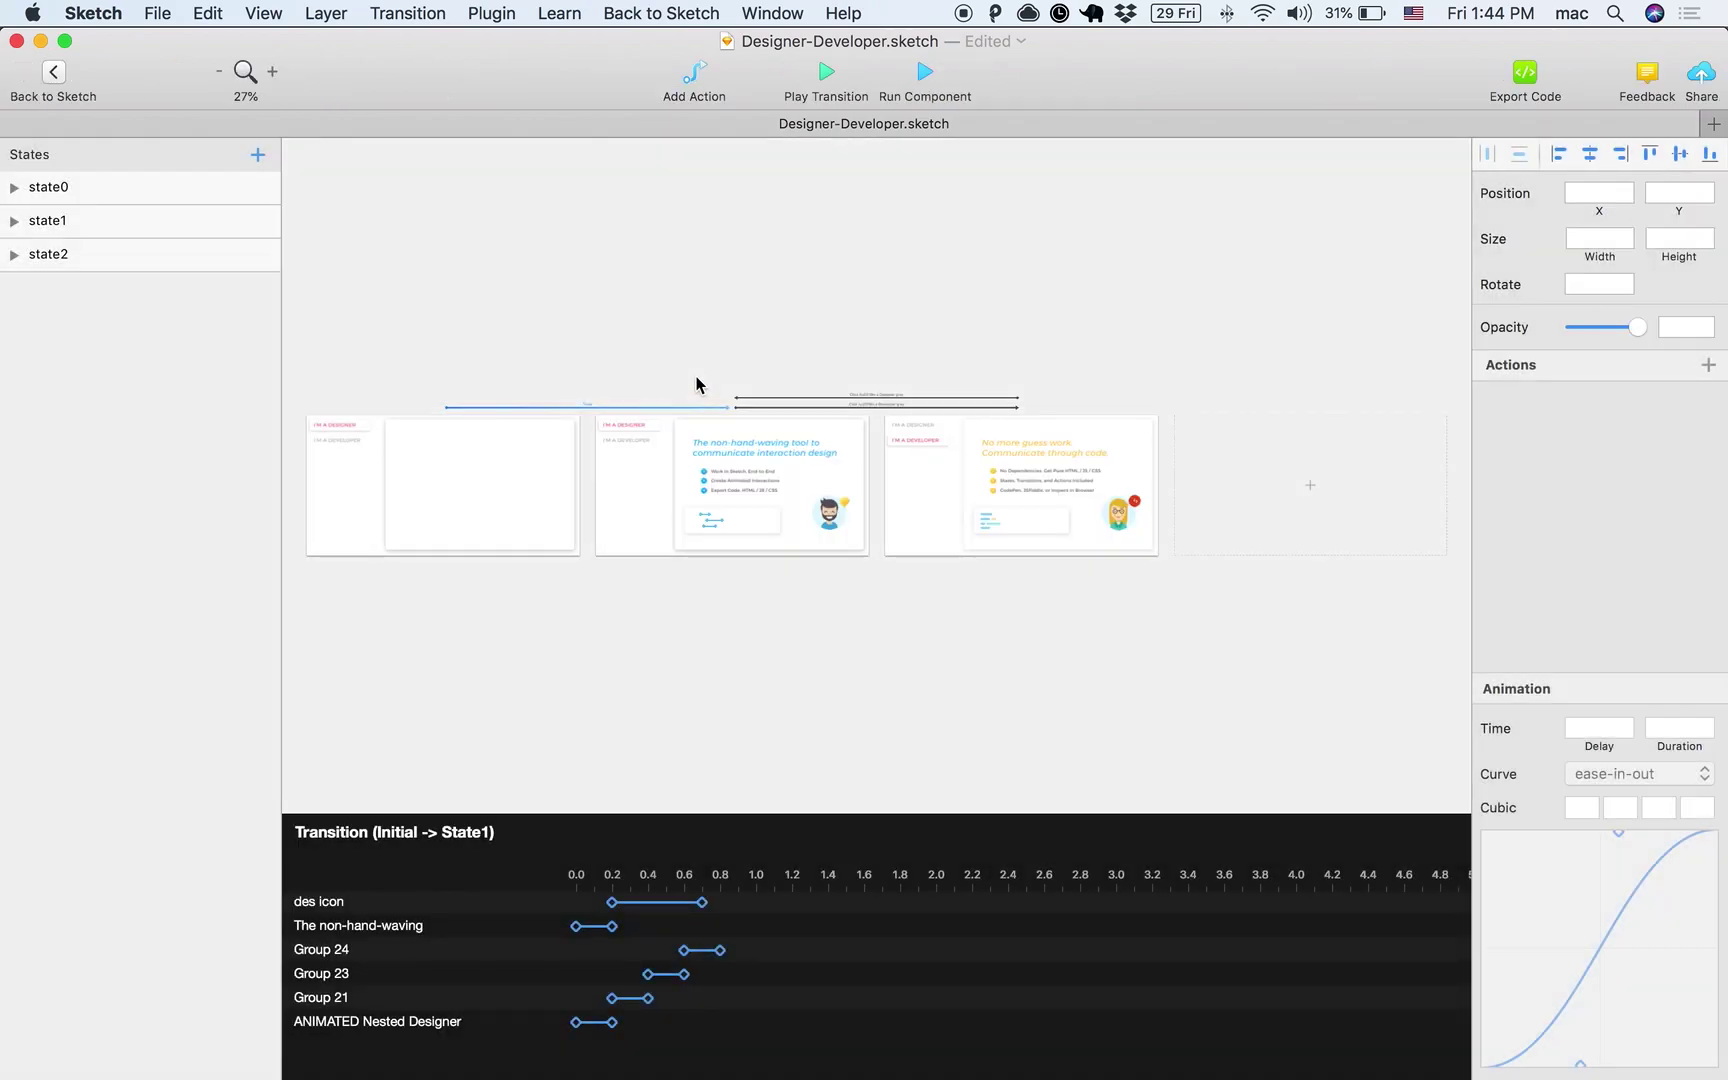
scroll(576, 402, "up", 3)
scroll(864, 552, "left", 5)
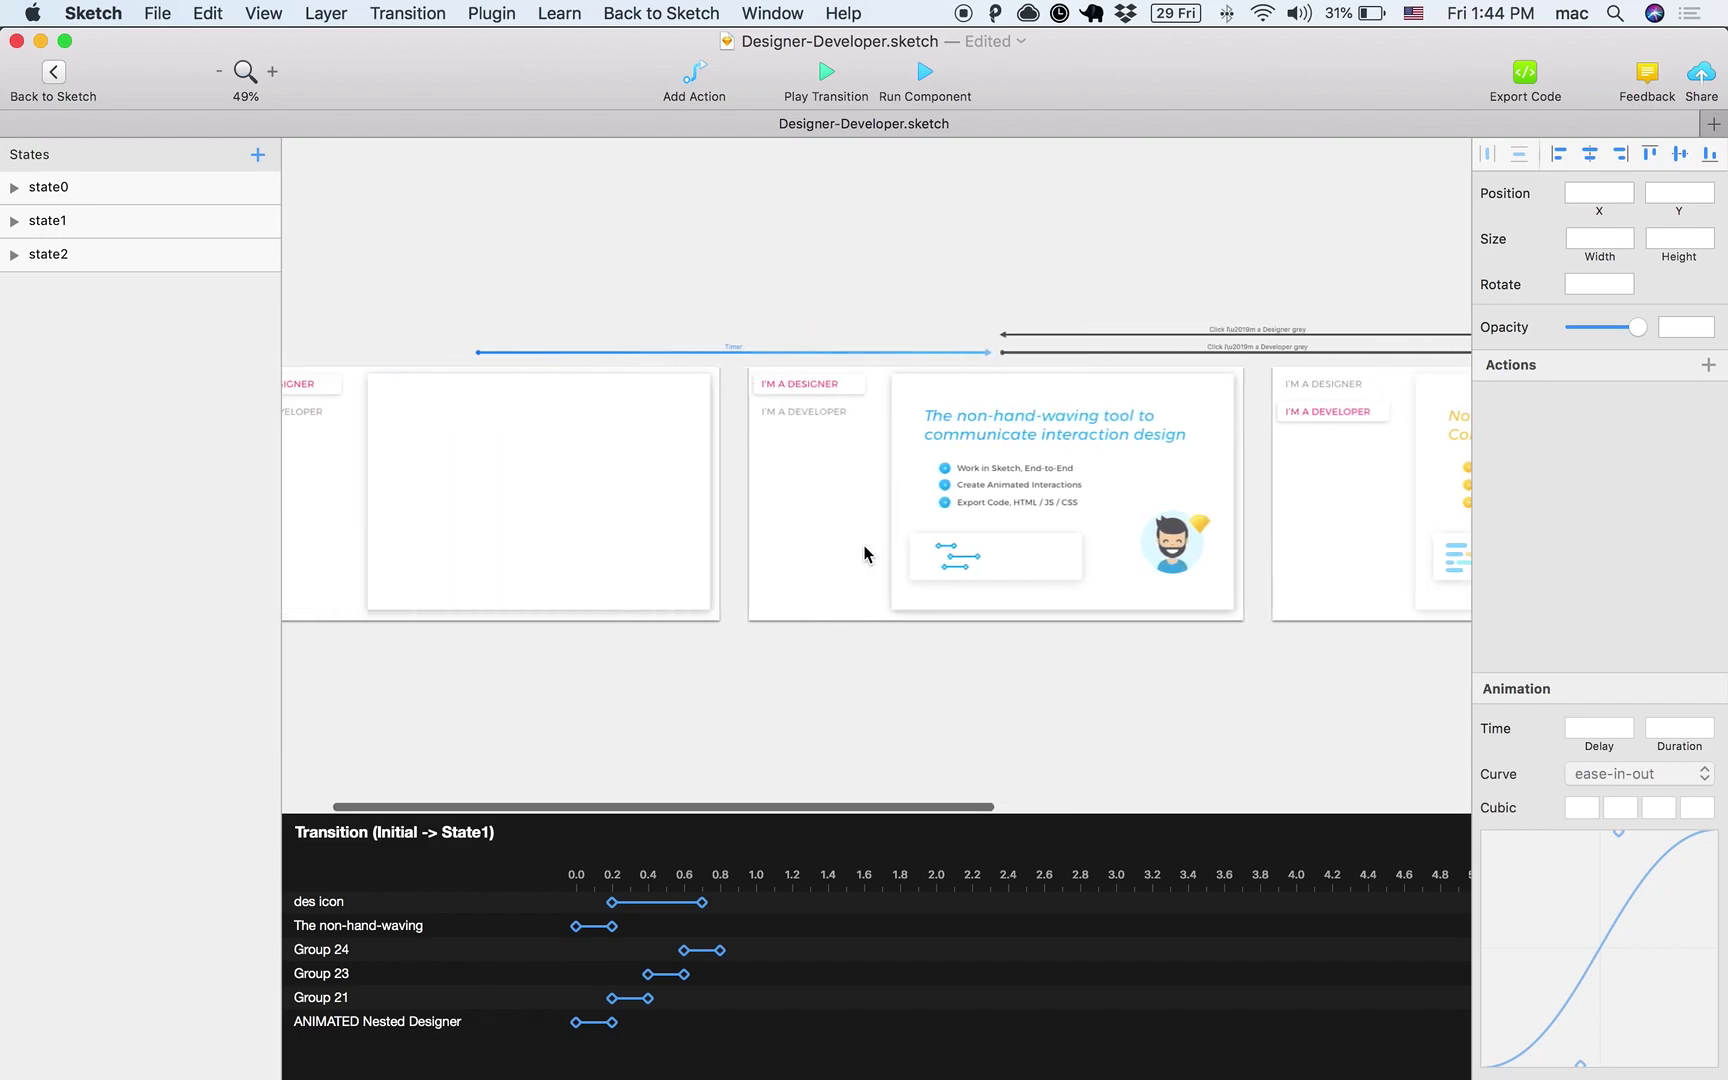
scroll(864, 557, "down", 1)
scroll(864, 560, "right", 4)
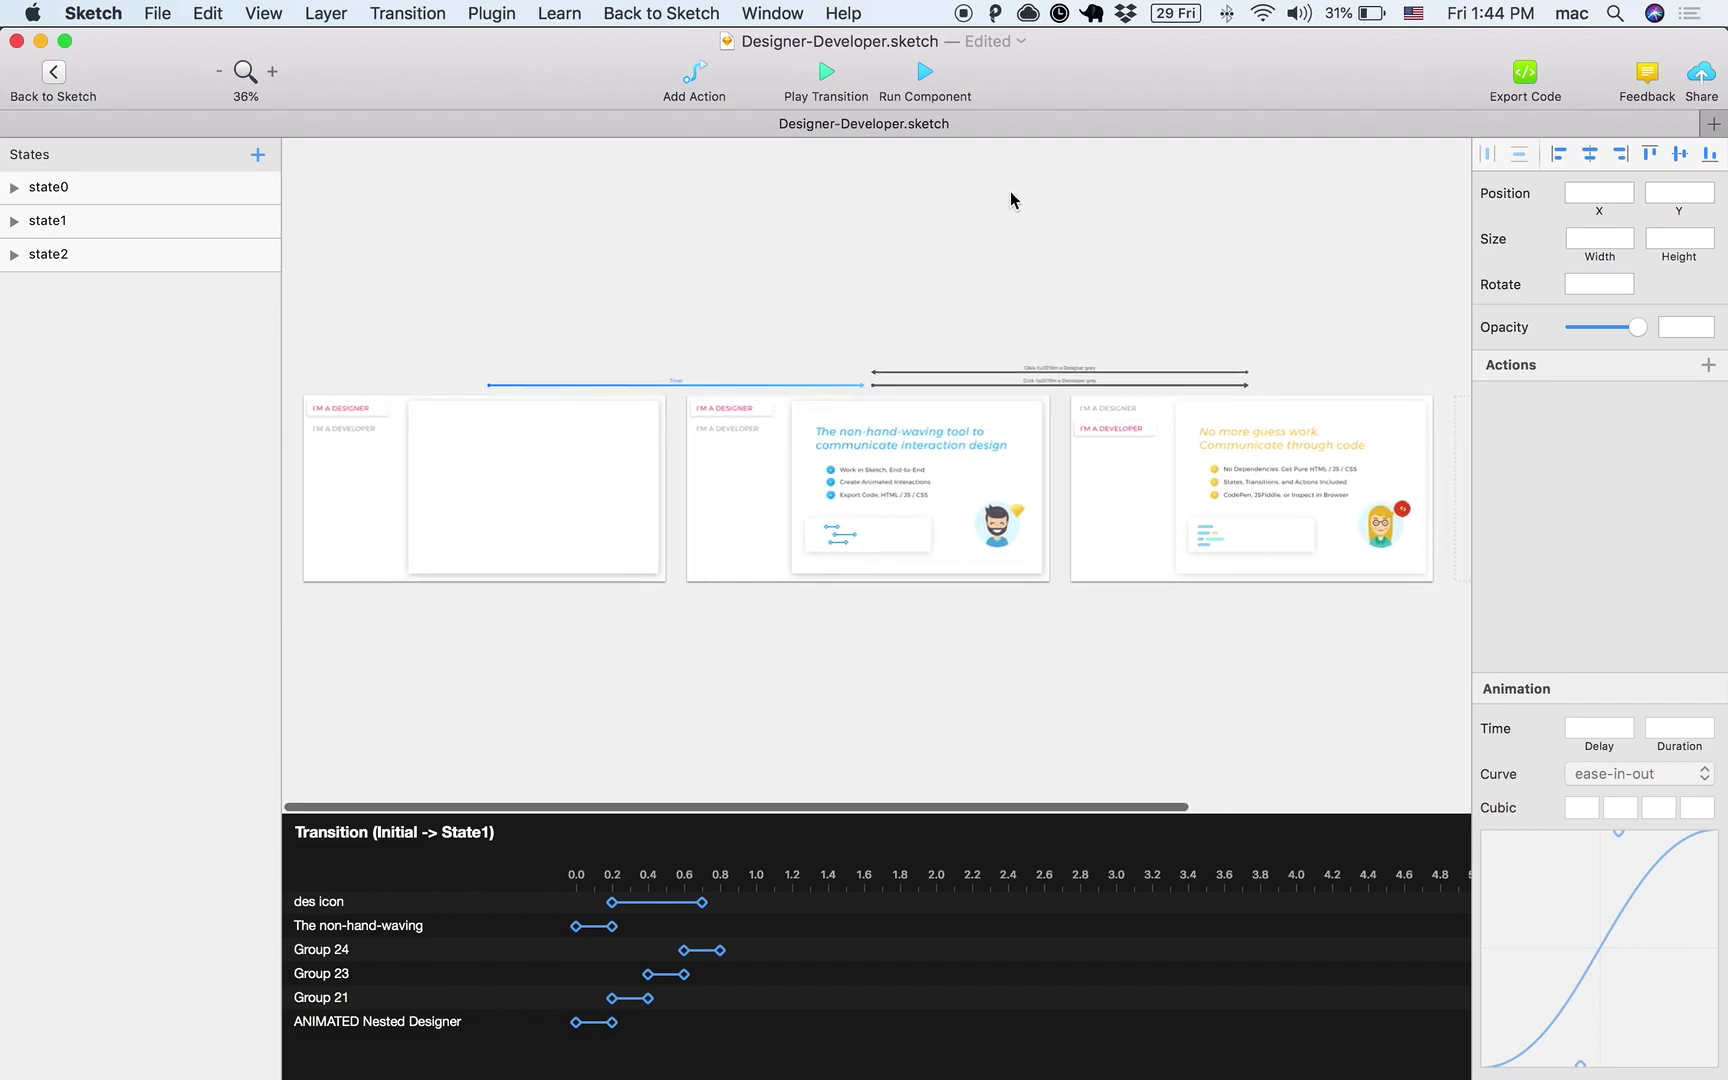
left_click(924, 70)
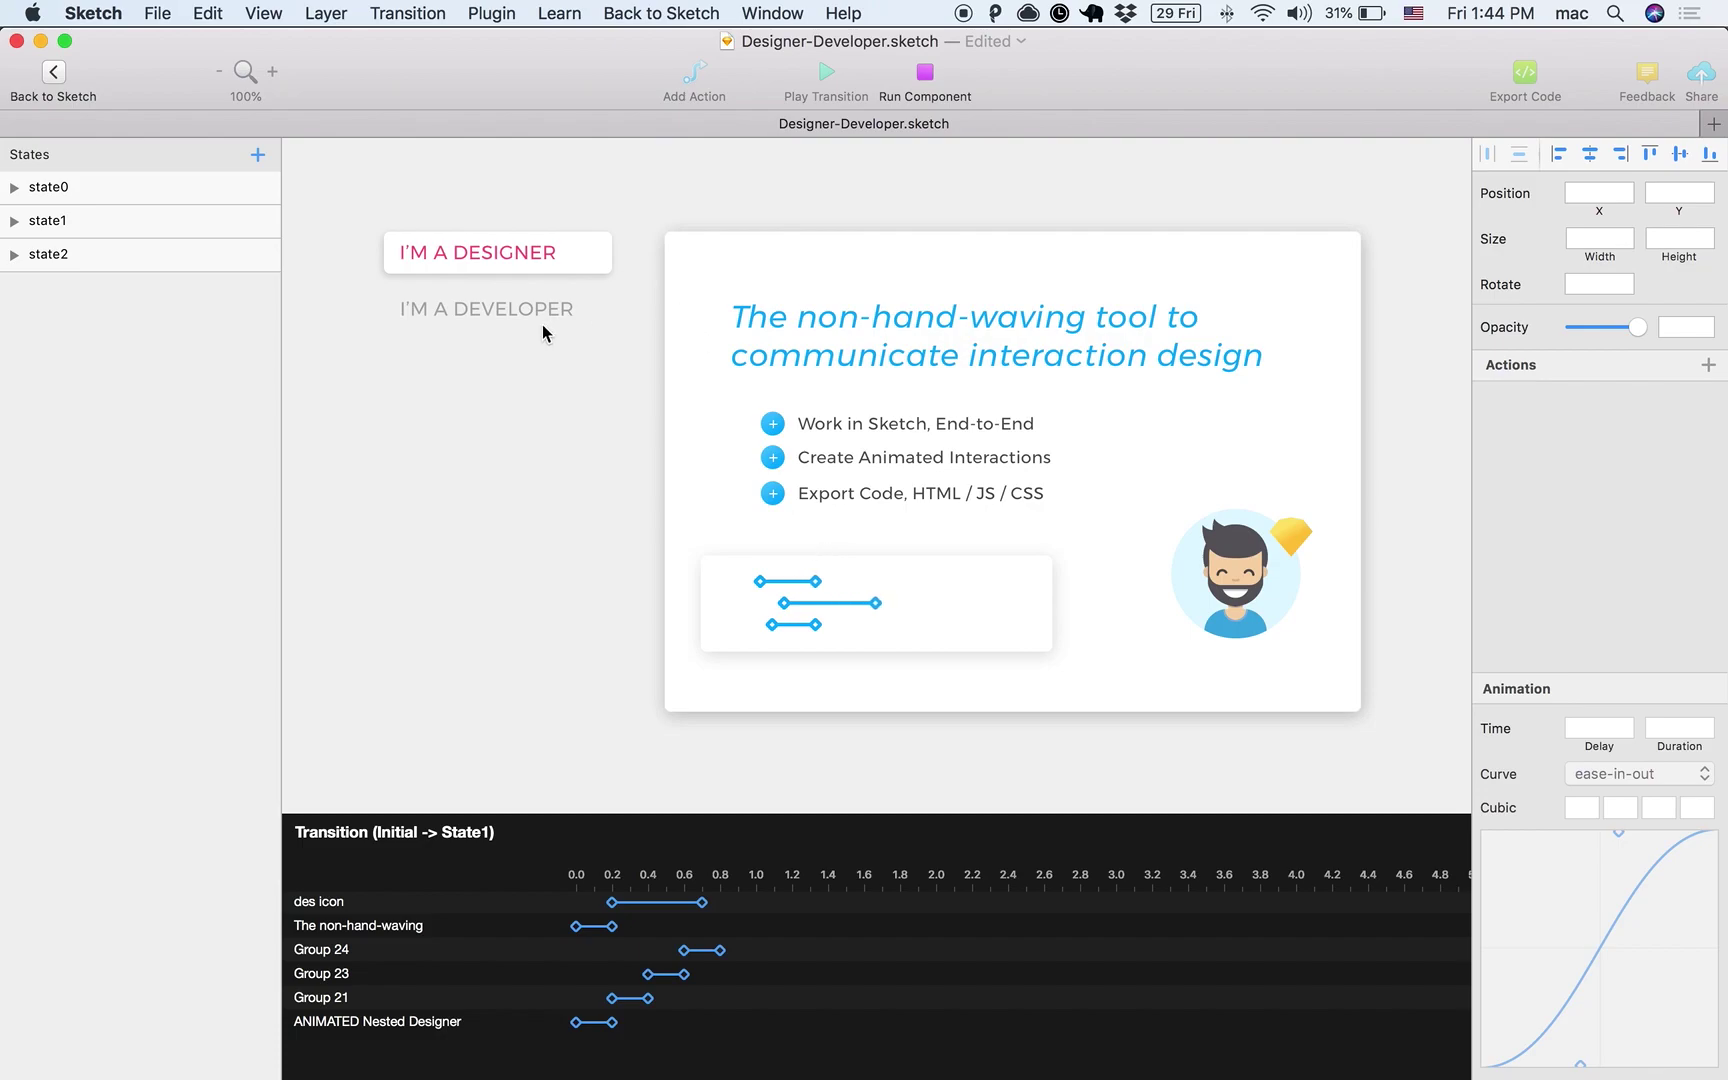
left_click(497, 312)
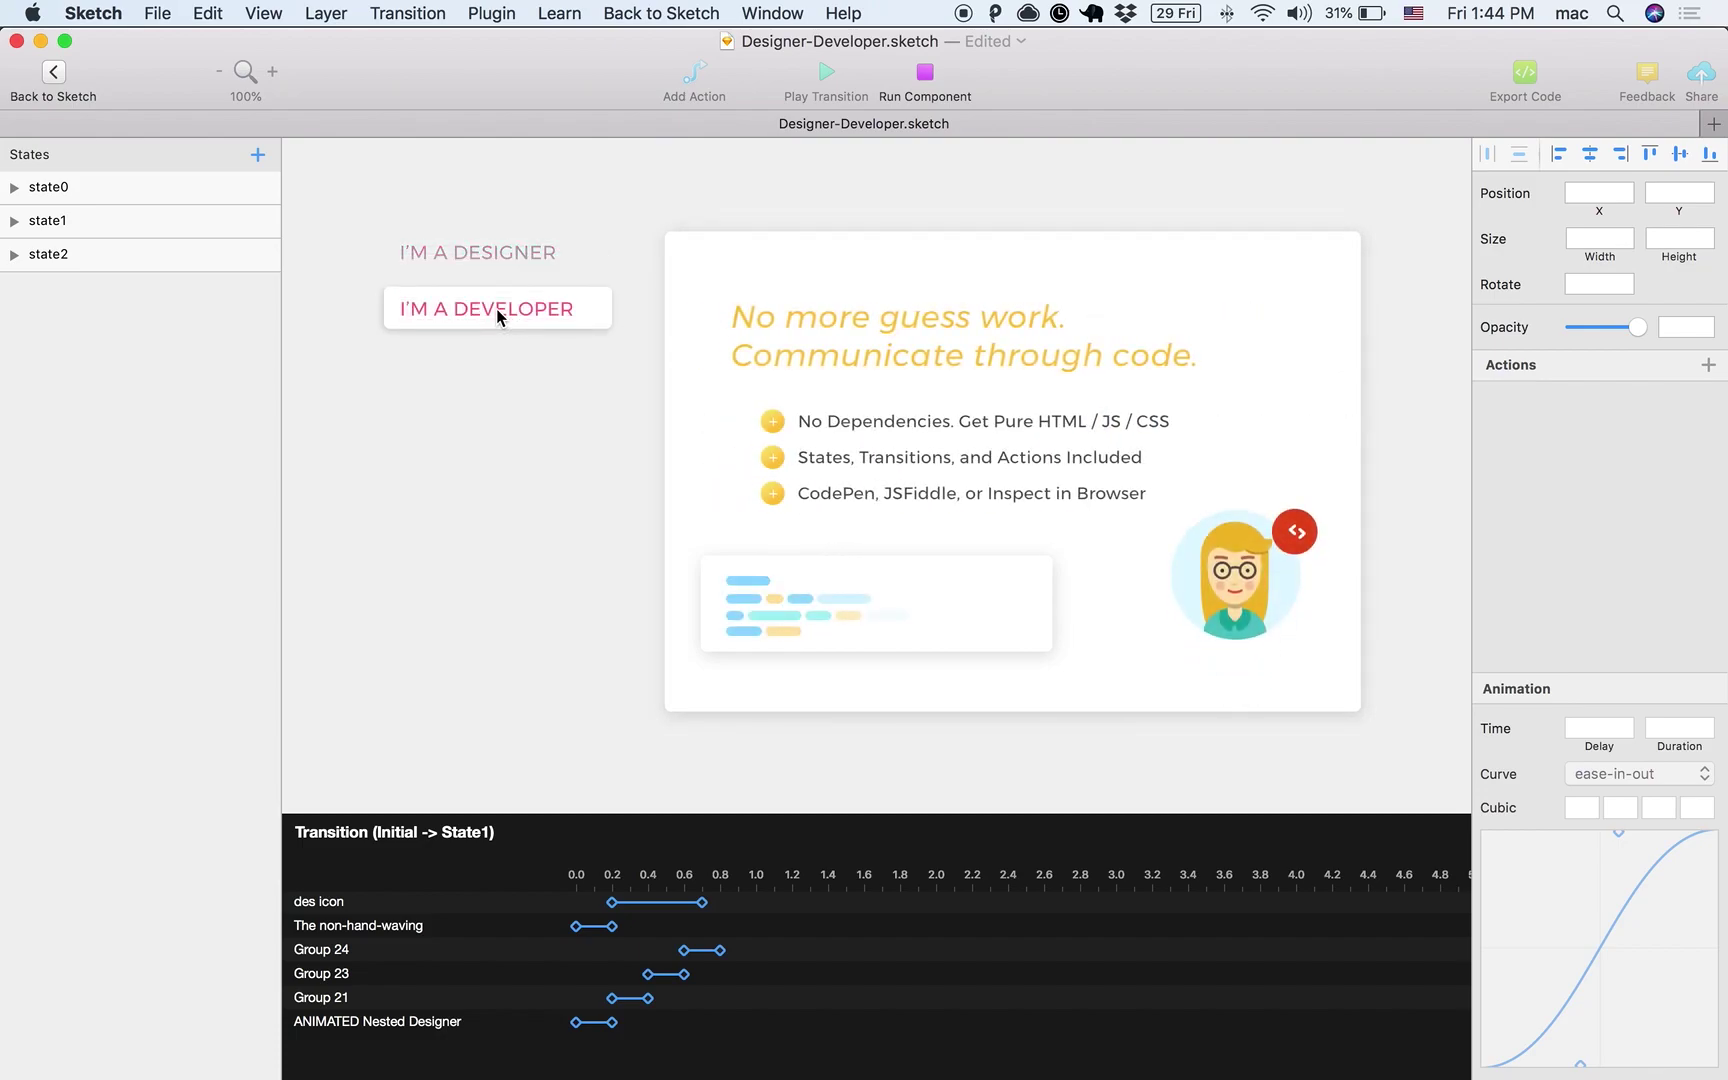
left_click(489, 258)
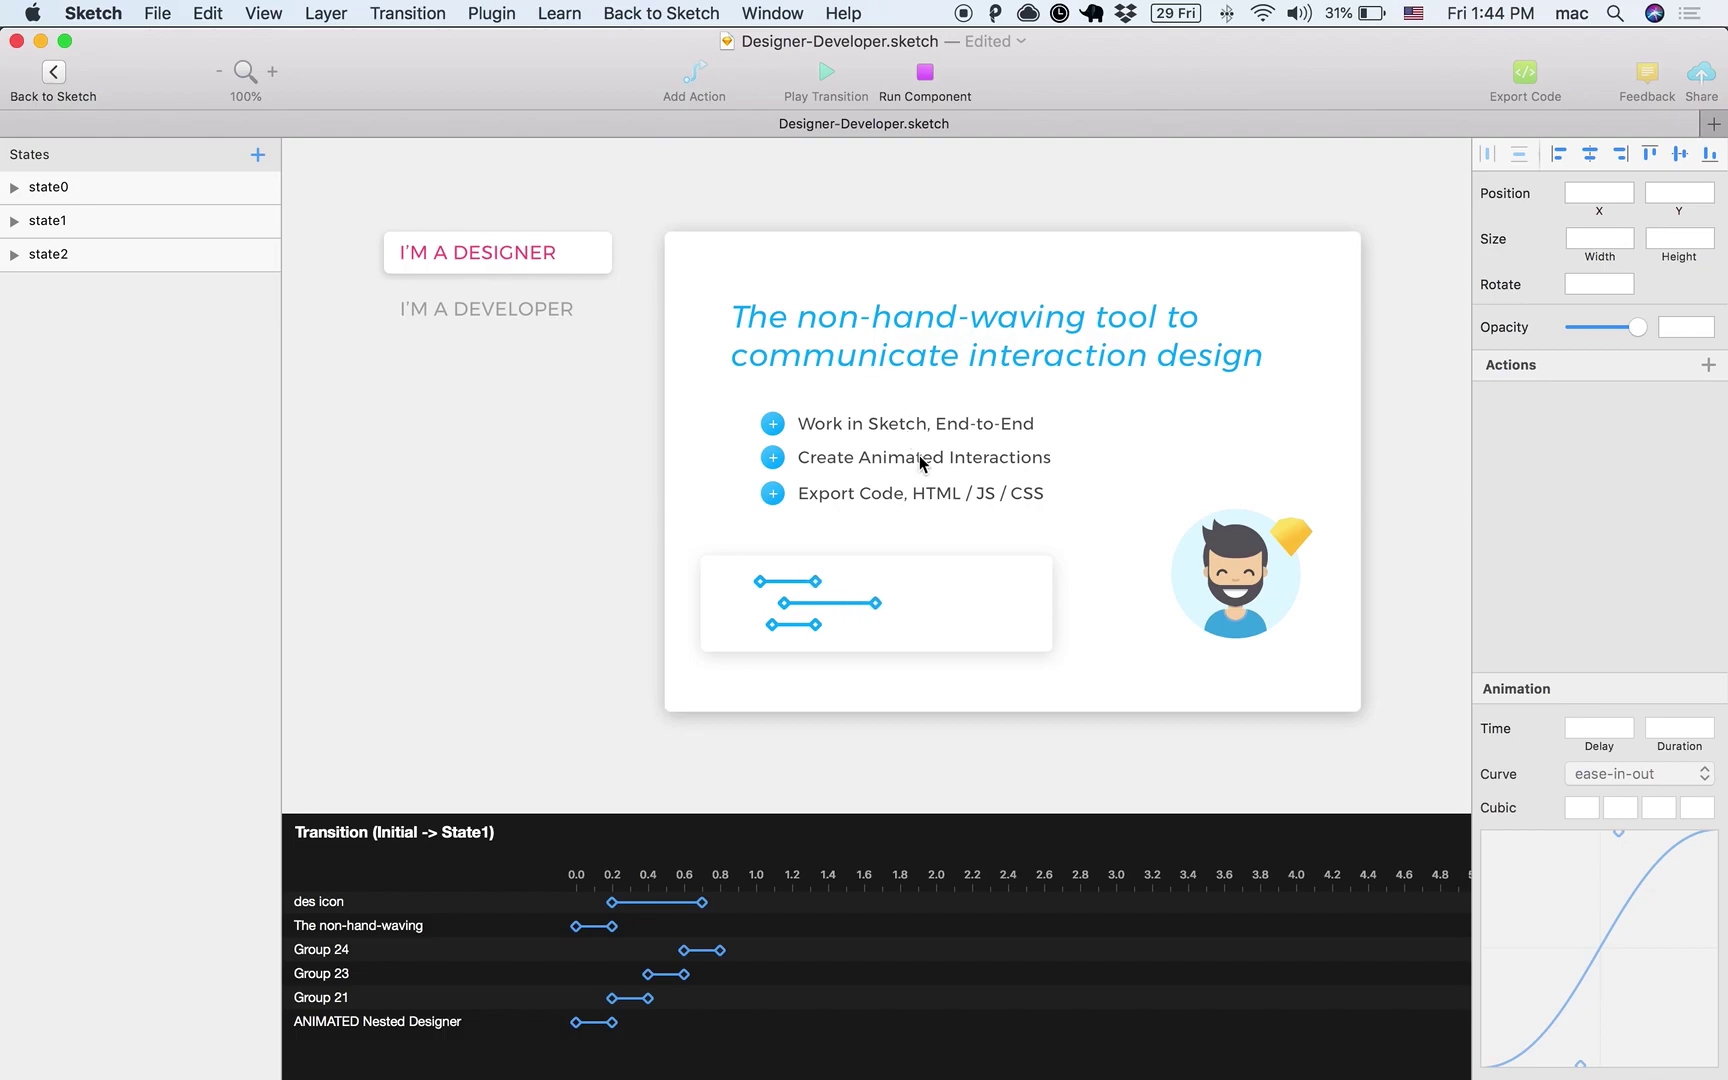
left_click(532, 306)
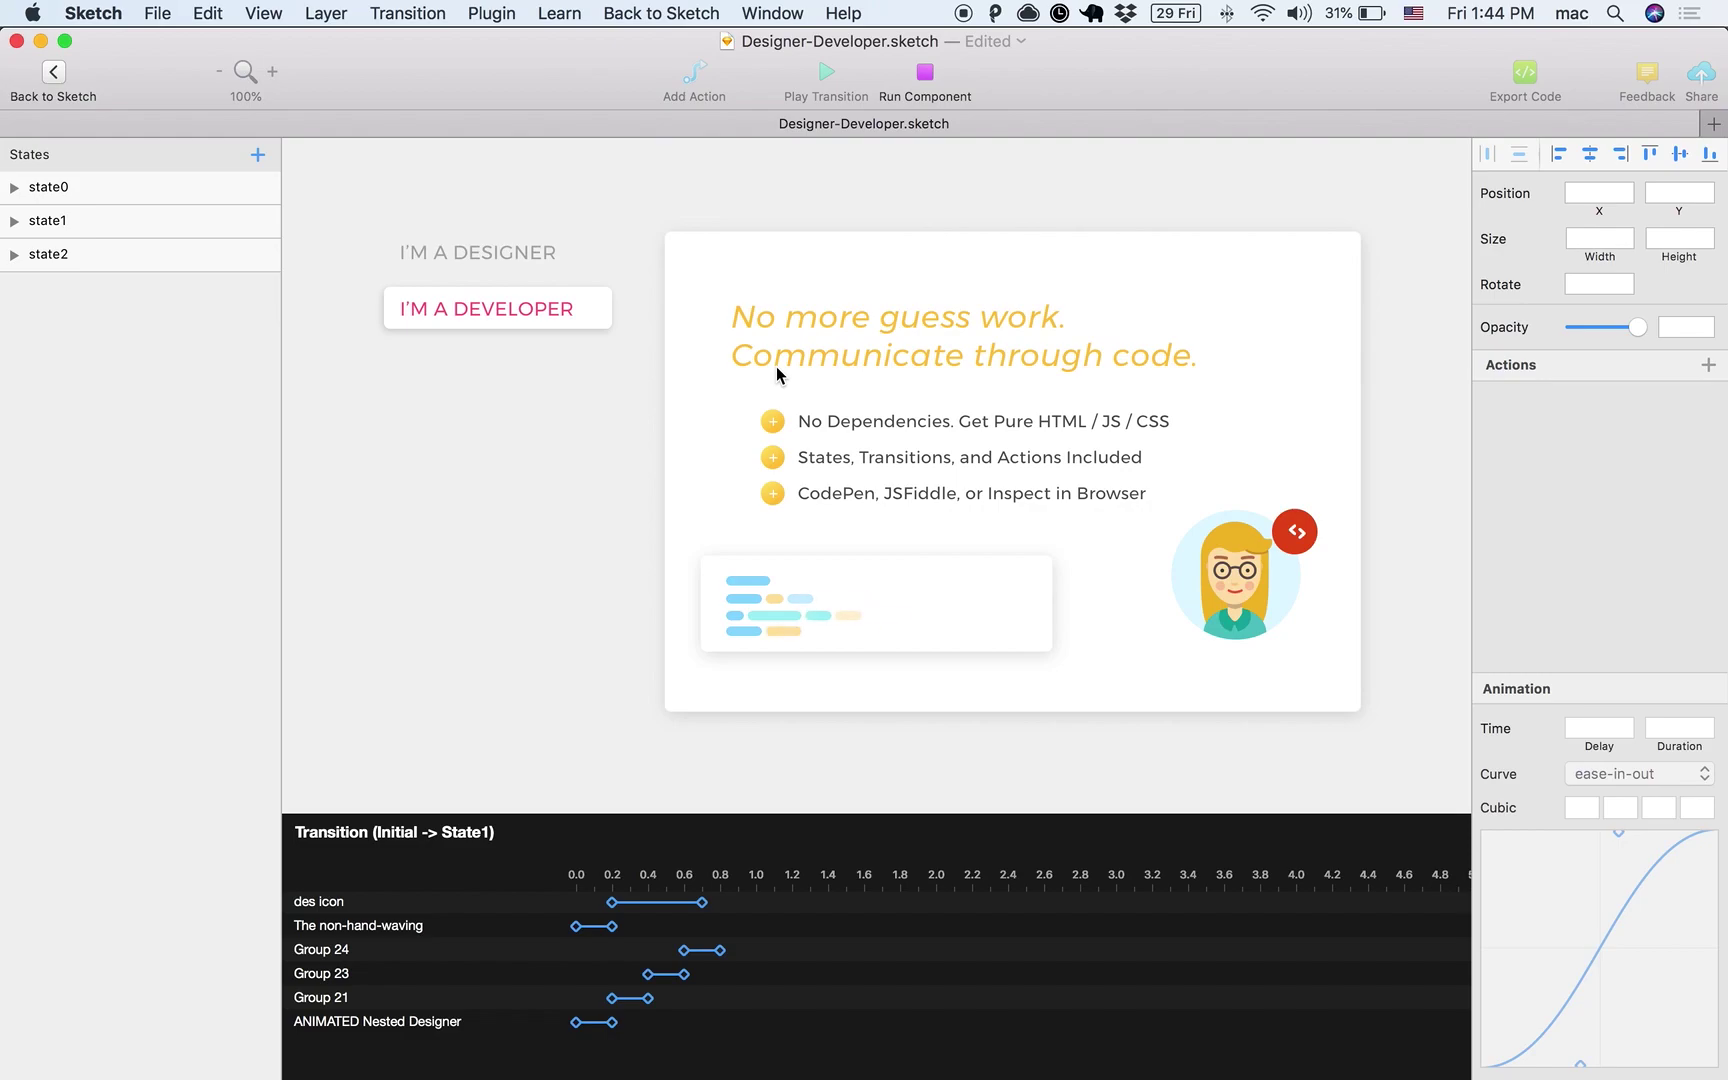
left_click(538, 263)
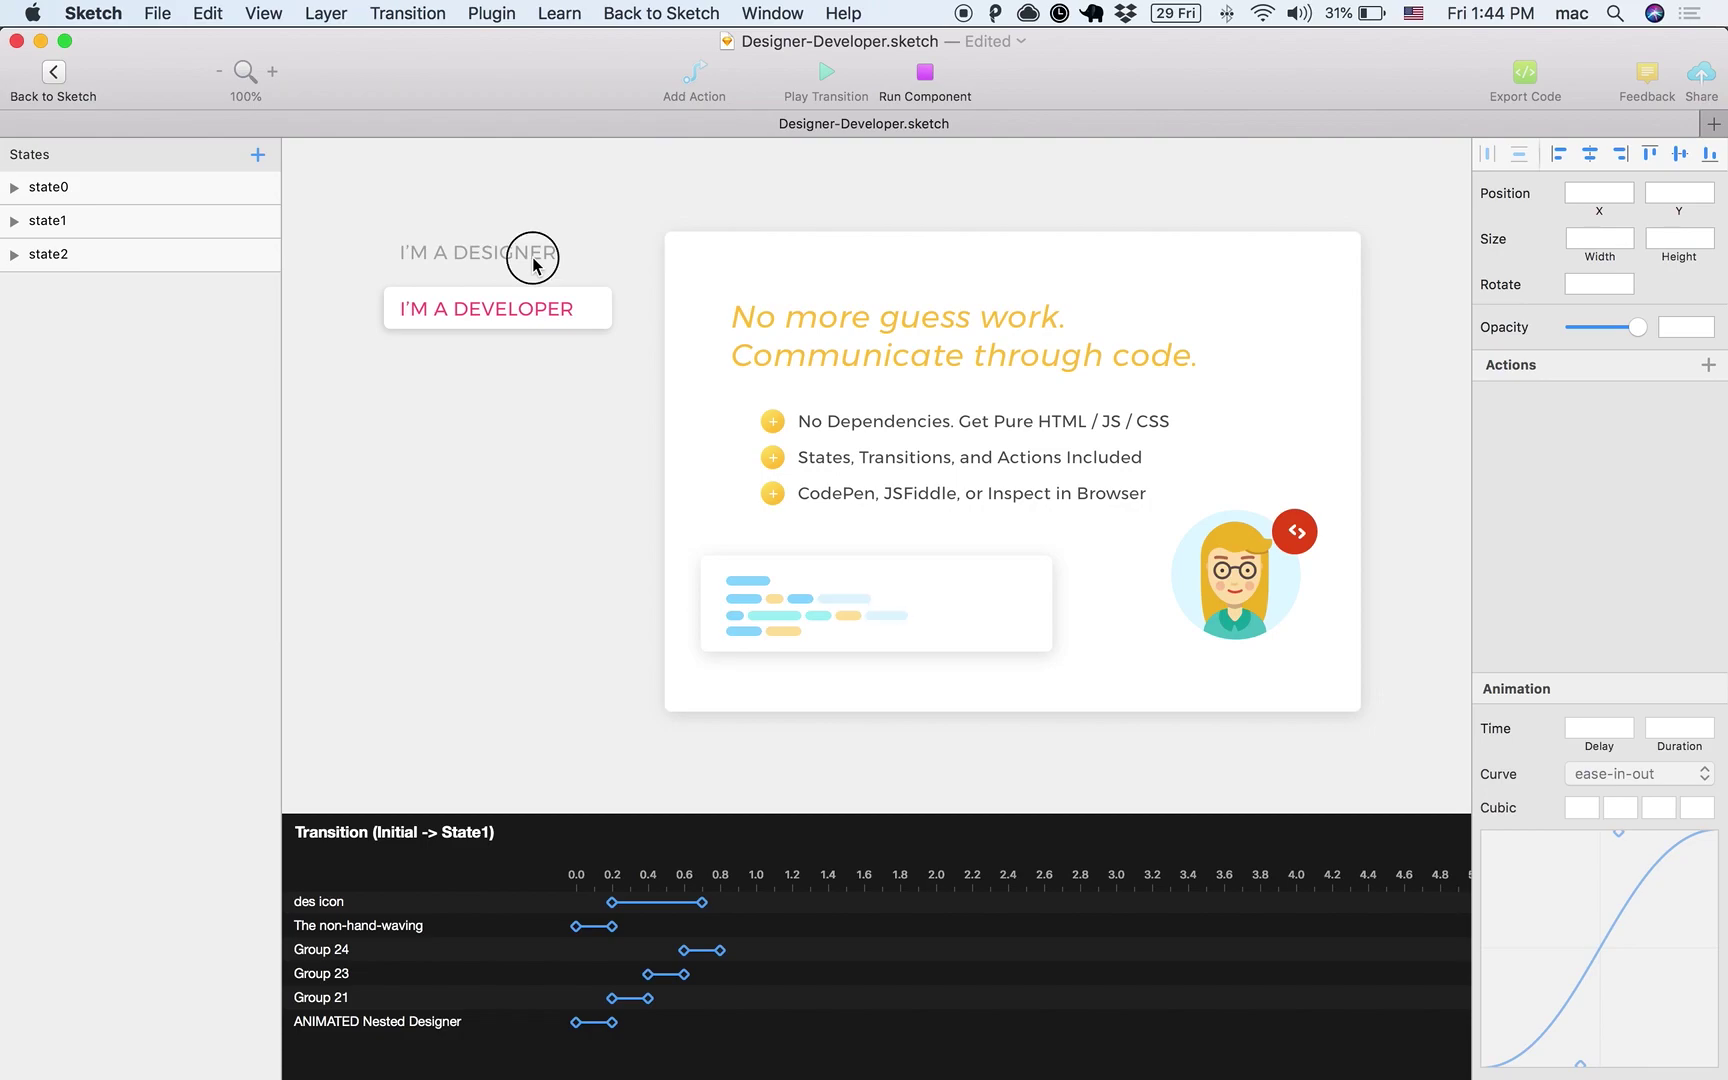
Stop the live preview, zoom into the timeline and inspect the des icon's animation timing.
left_click(923, 78)
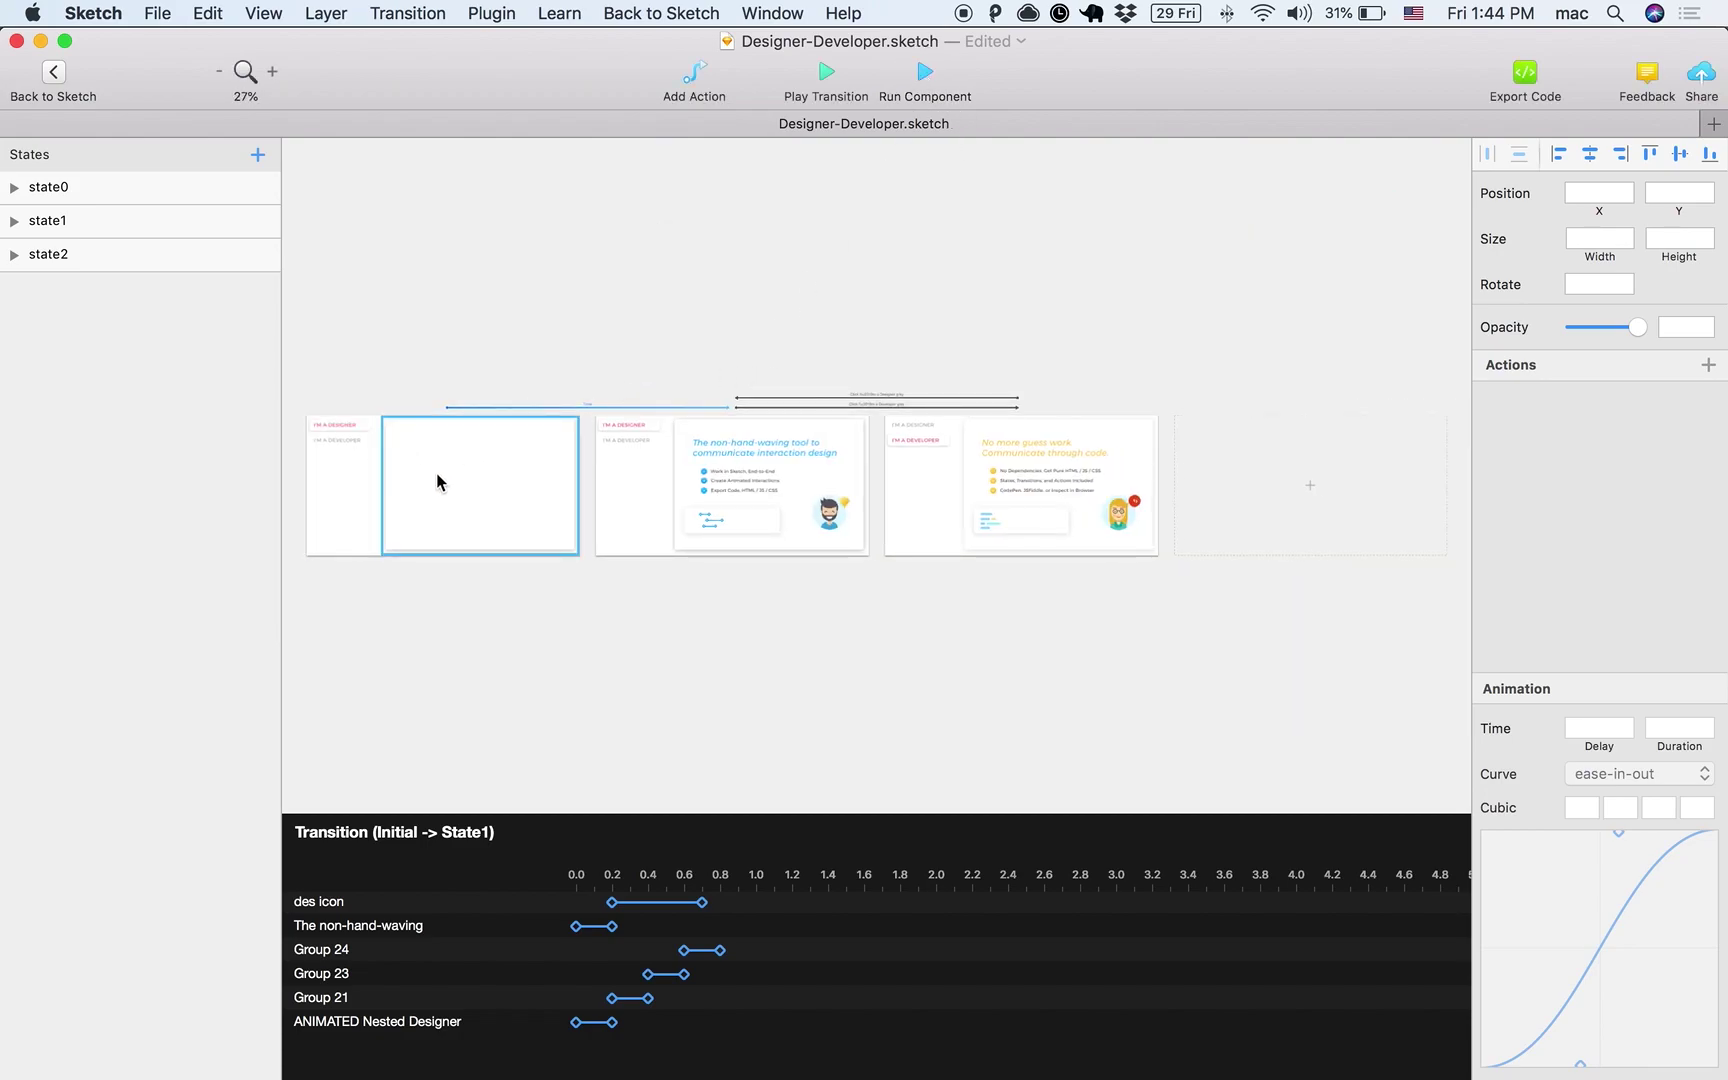
scroll(437, 482, "up", 5)
scroll(437, 482, "left", 2)
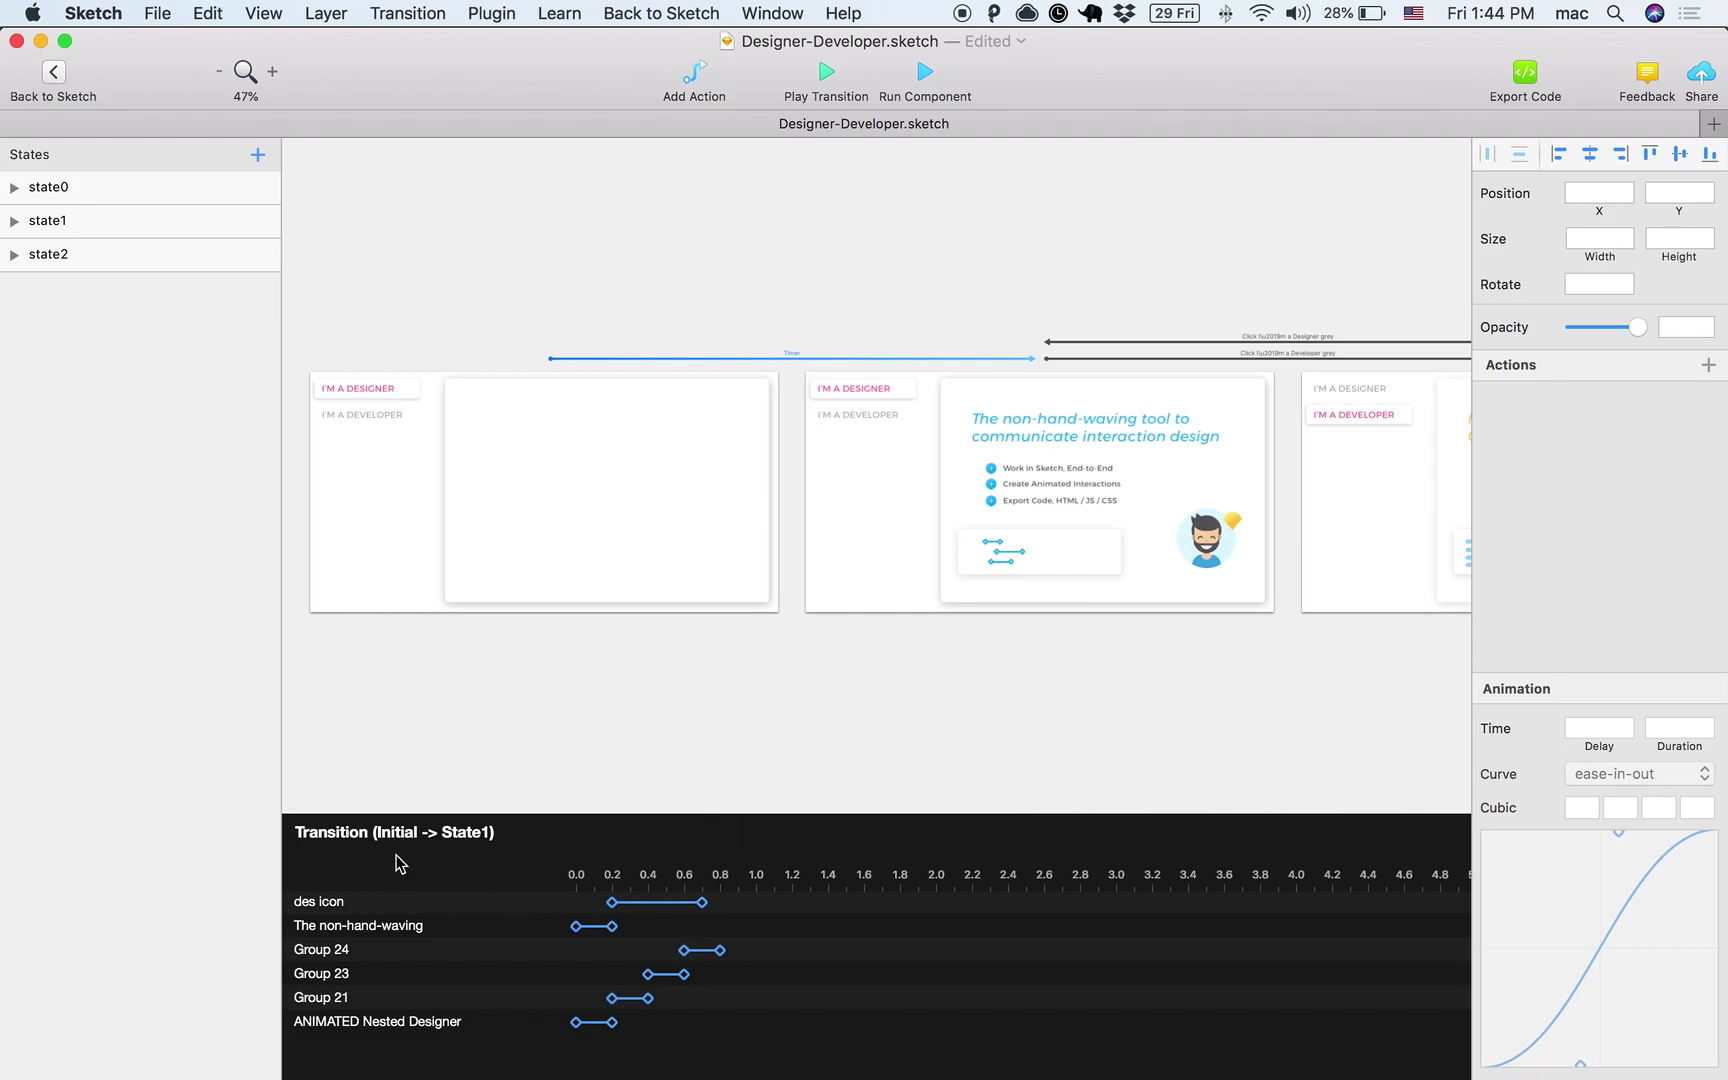
left_click(649, 904)
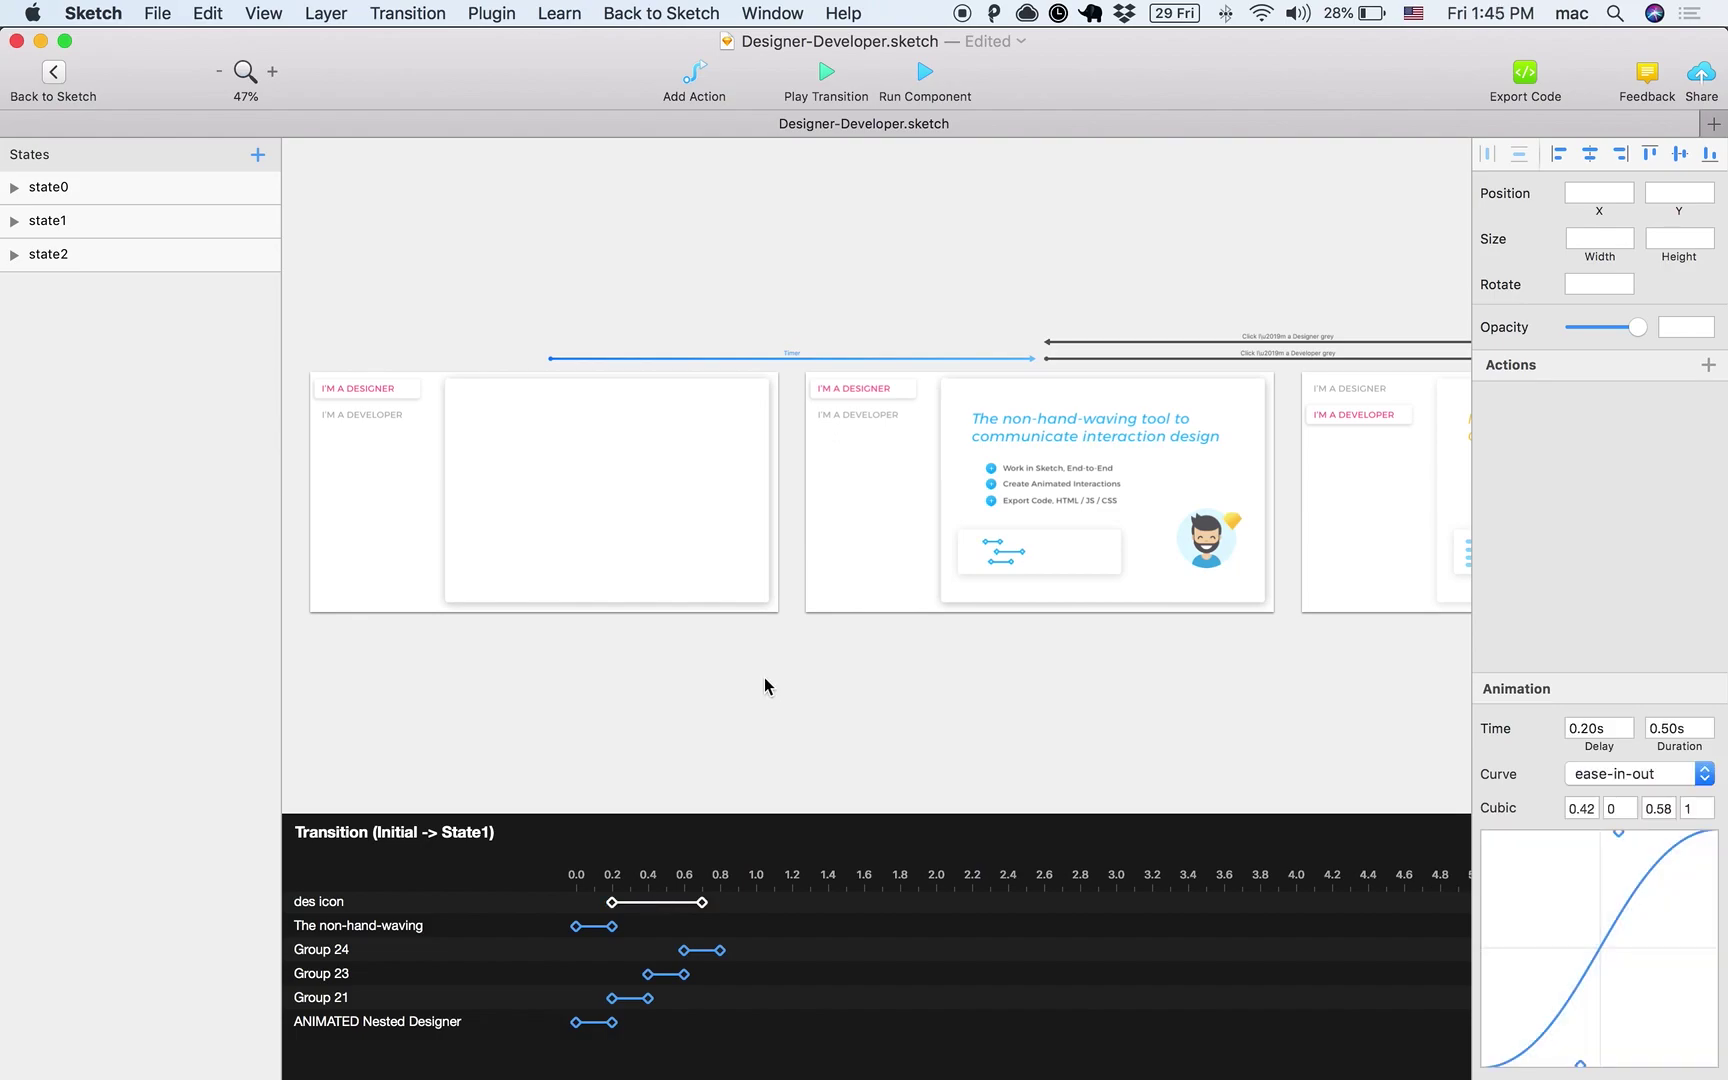
Expand state1's layer list, collapsing state0, and step through its toggle label layers.
left_click(14, 188)
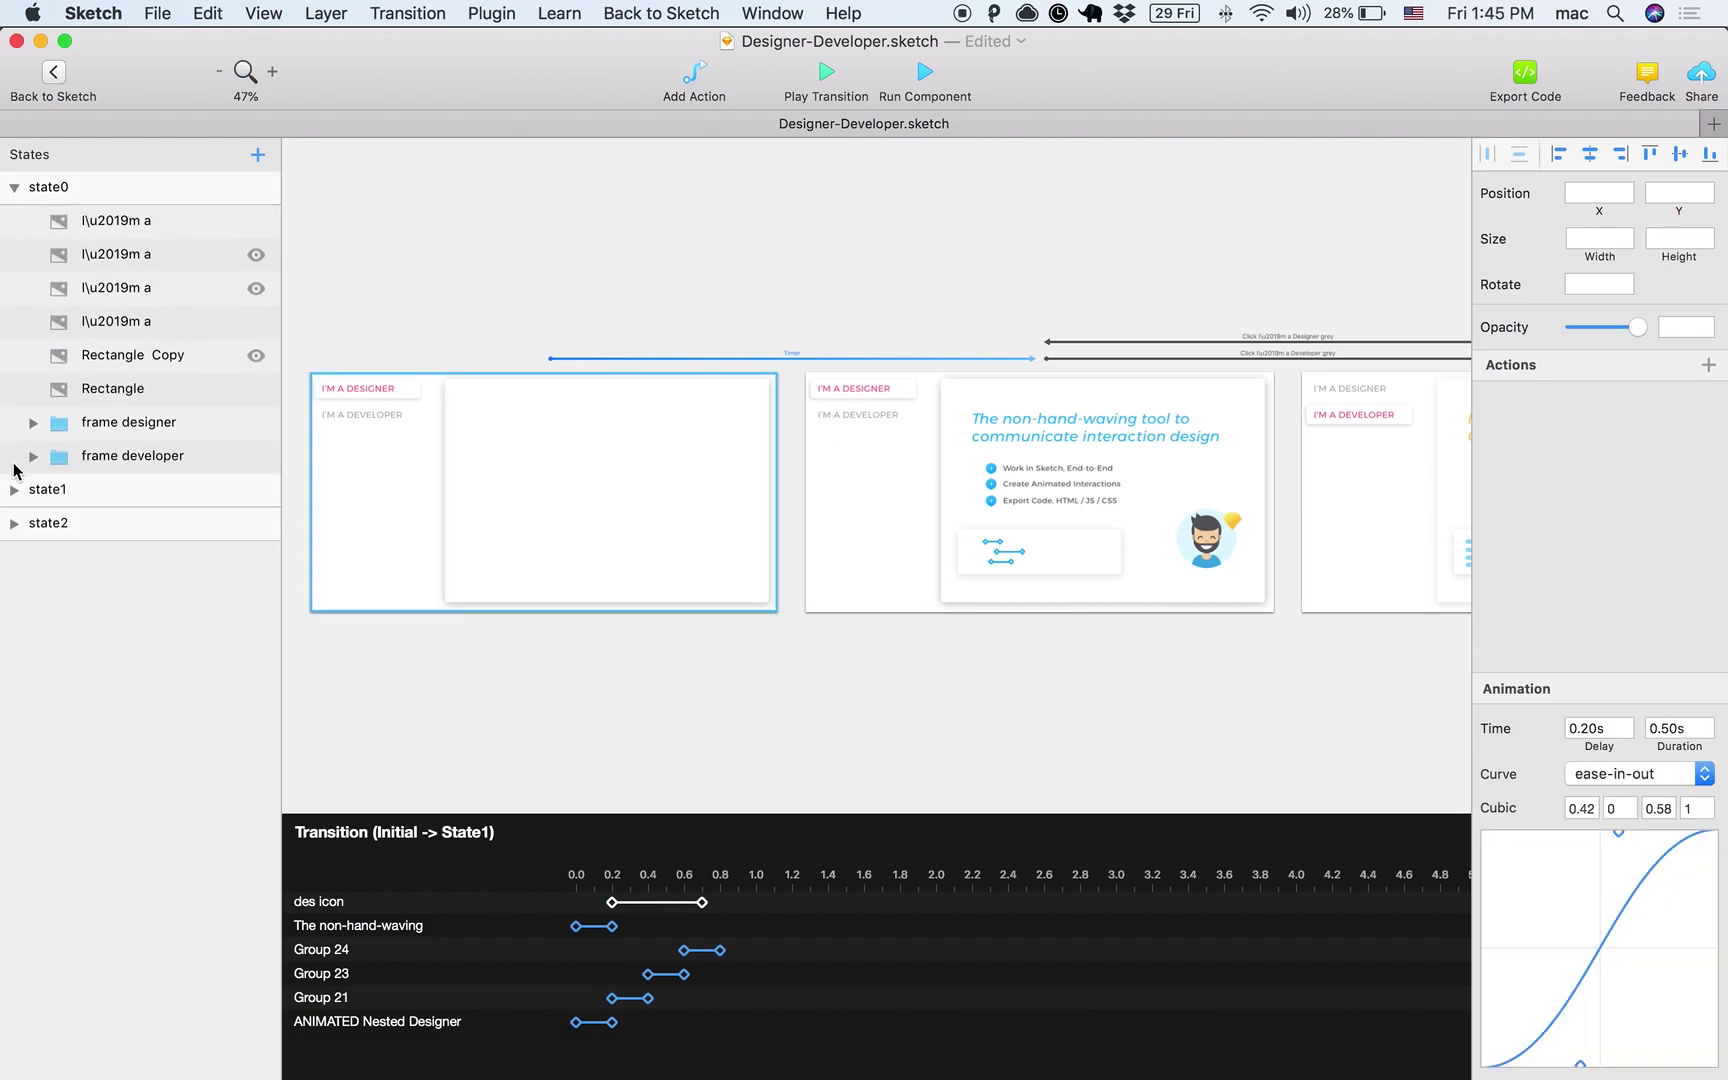
left_click(14, 489)
left_click(15, 187)
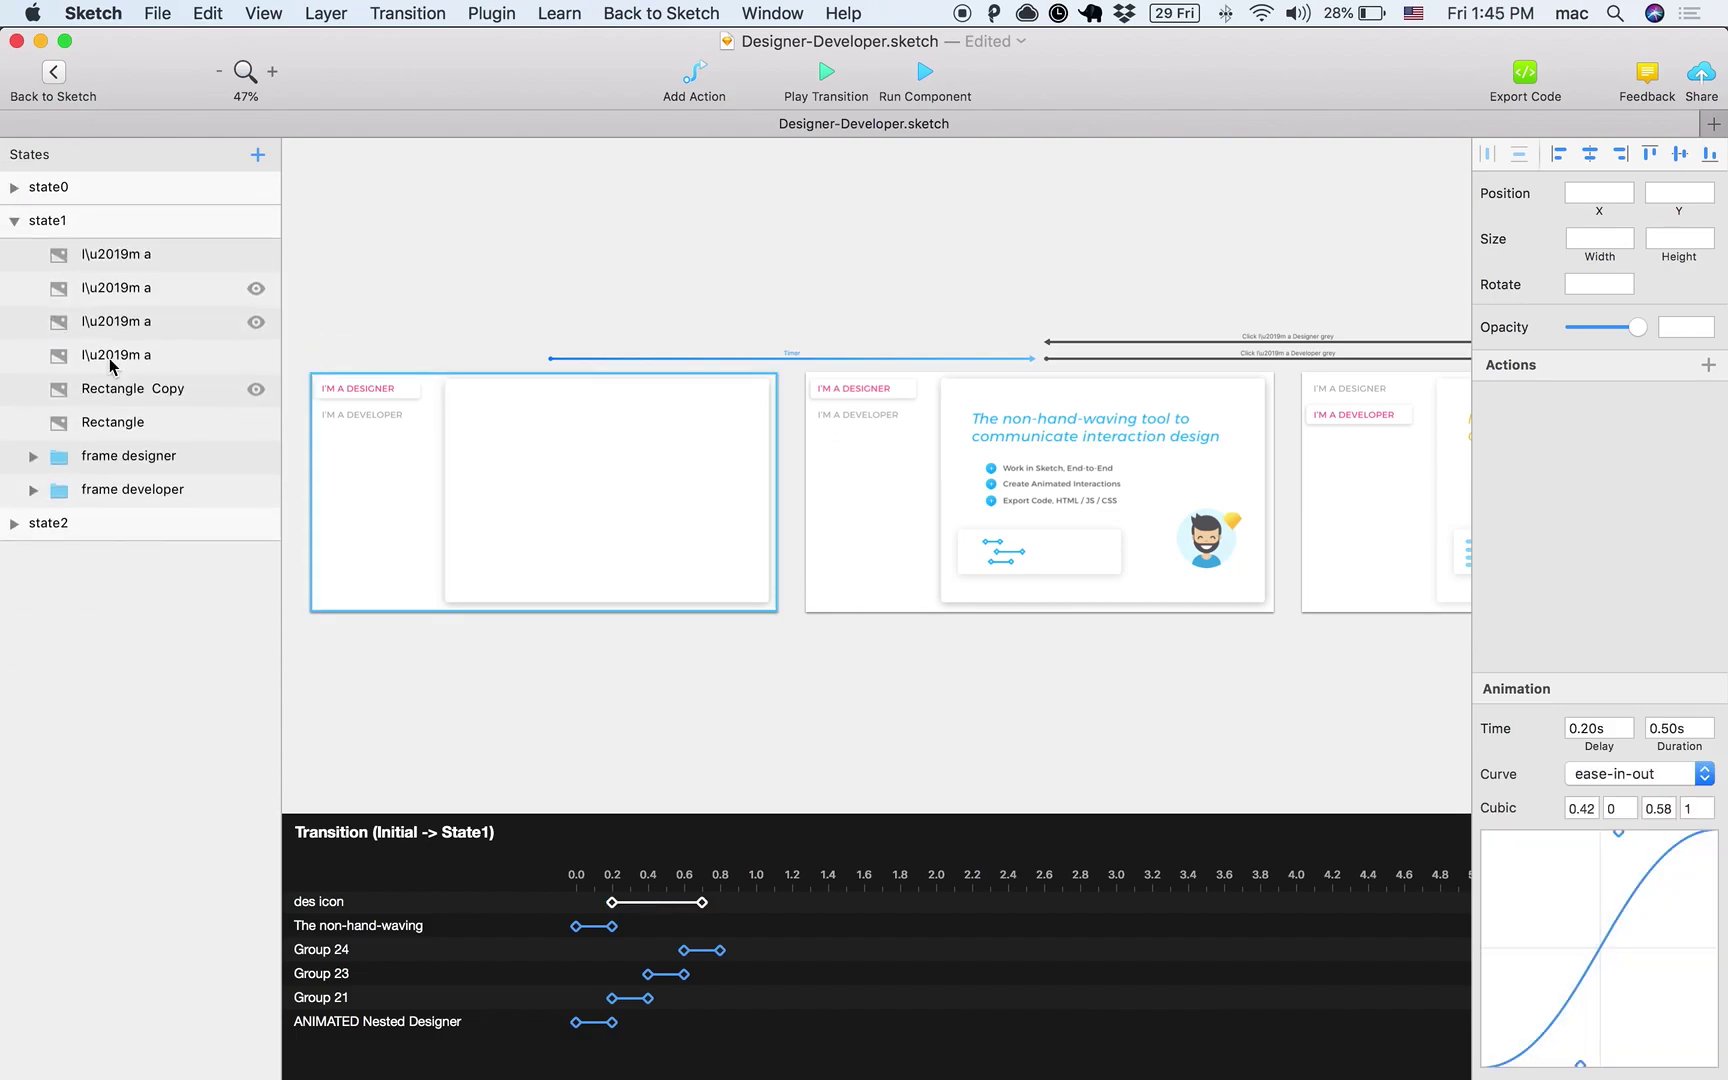
left_click(201, 298)
left_click(193, 330)
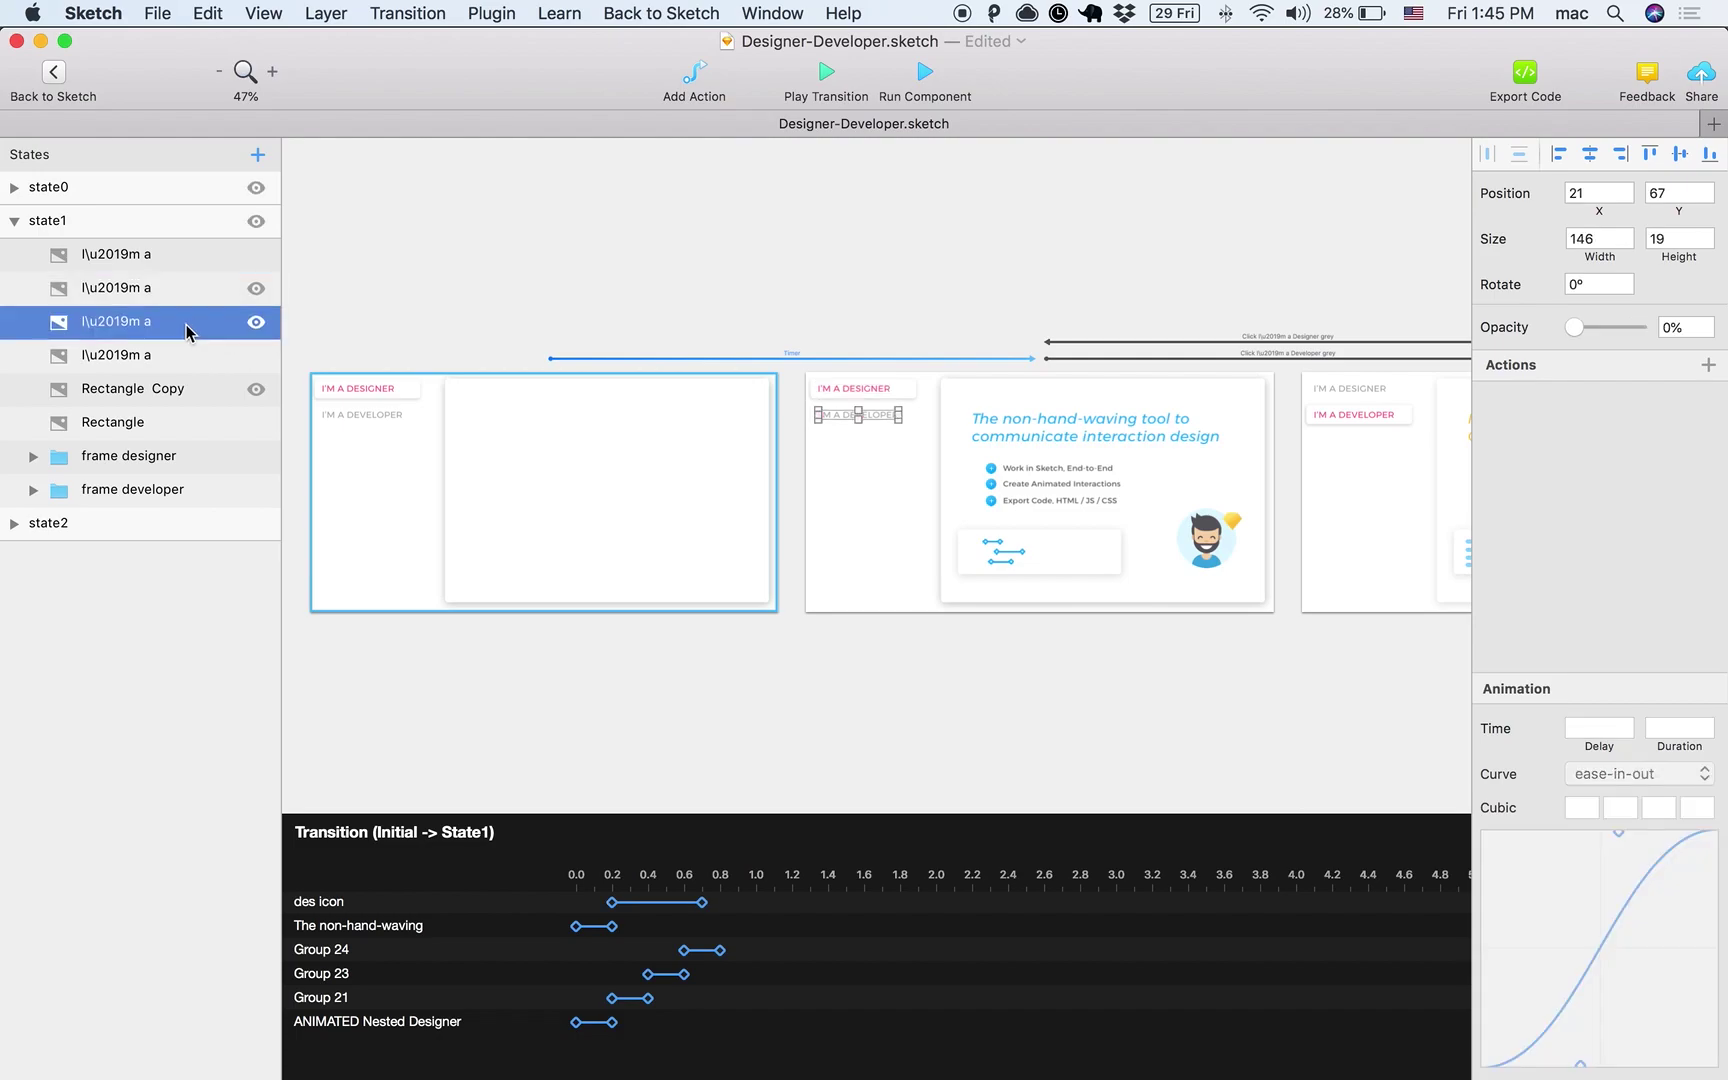
left_click(193, 290)
left_click(185, 255)
left_click(181, 324)
left_click(181, 355)
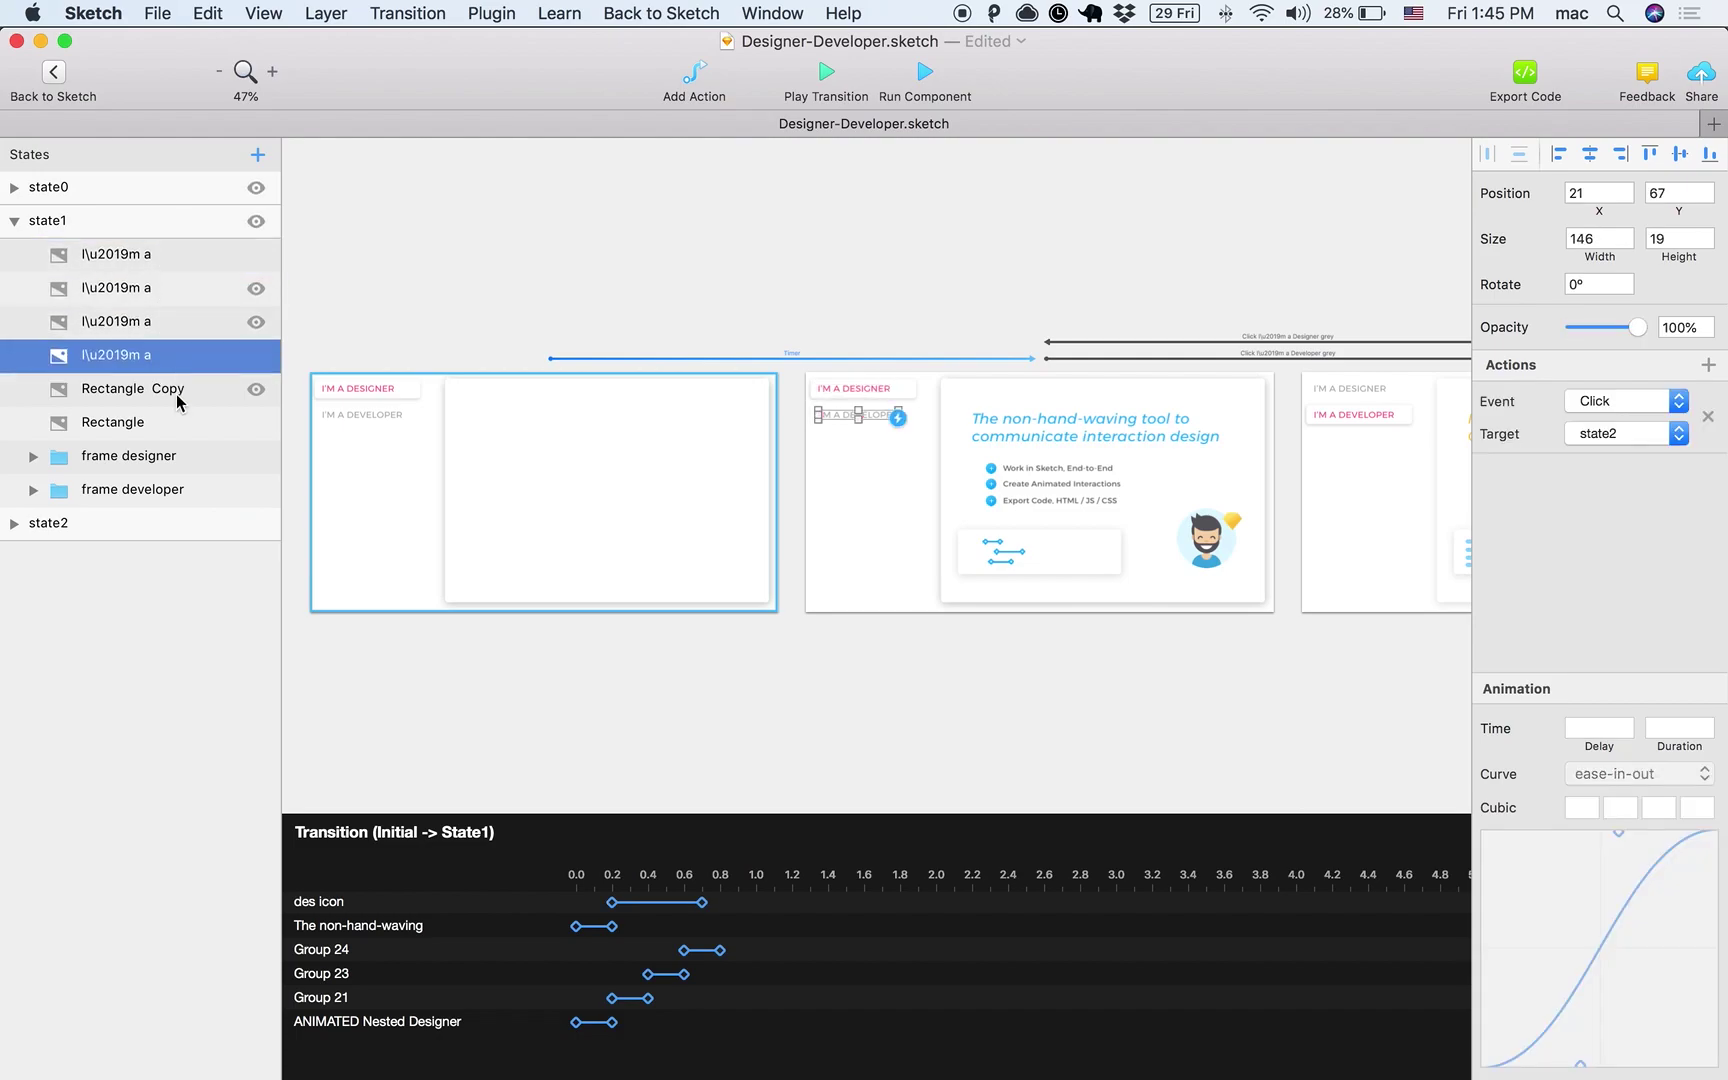
Inspect state1's Rectangle layers and frame designer group, and play the Initial -> State1 transition.
left_click(178, 418)
left_click(170, 392)
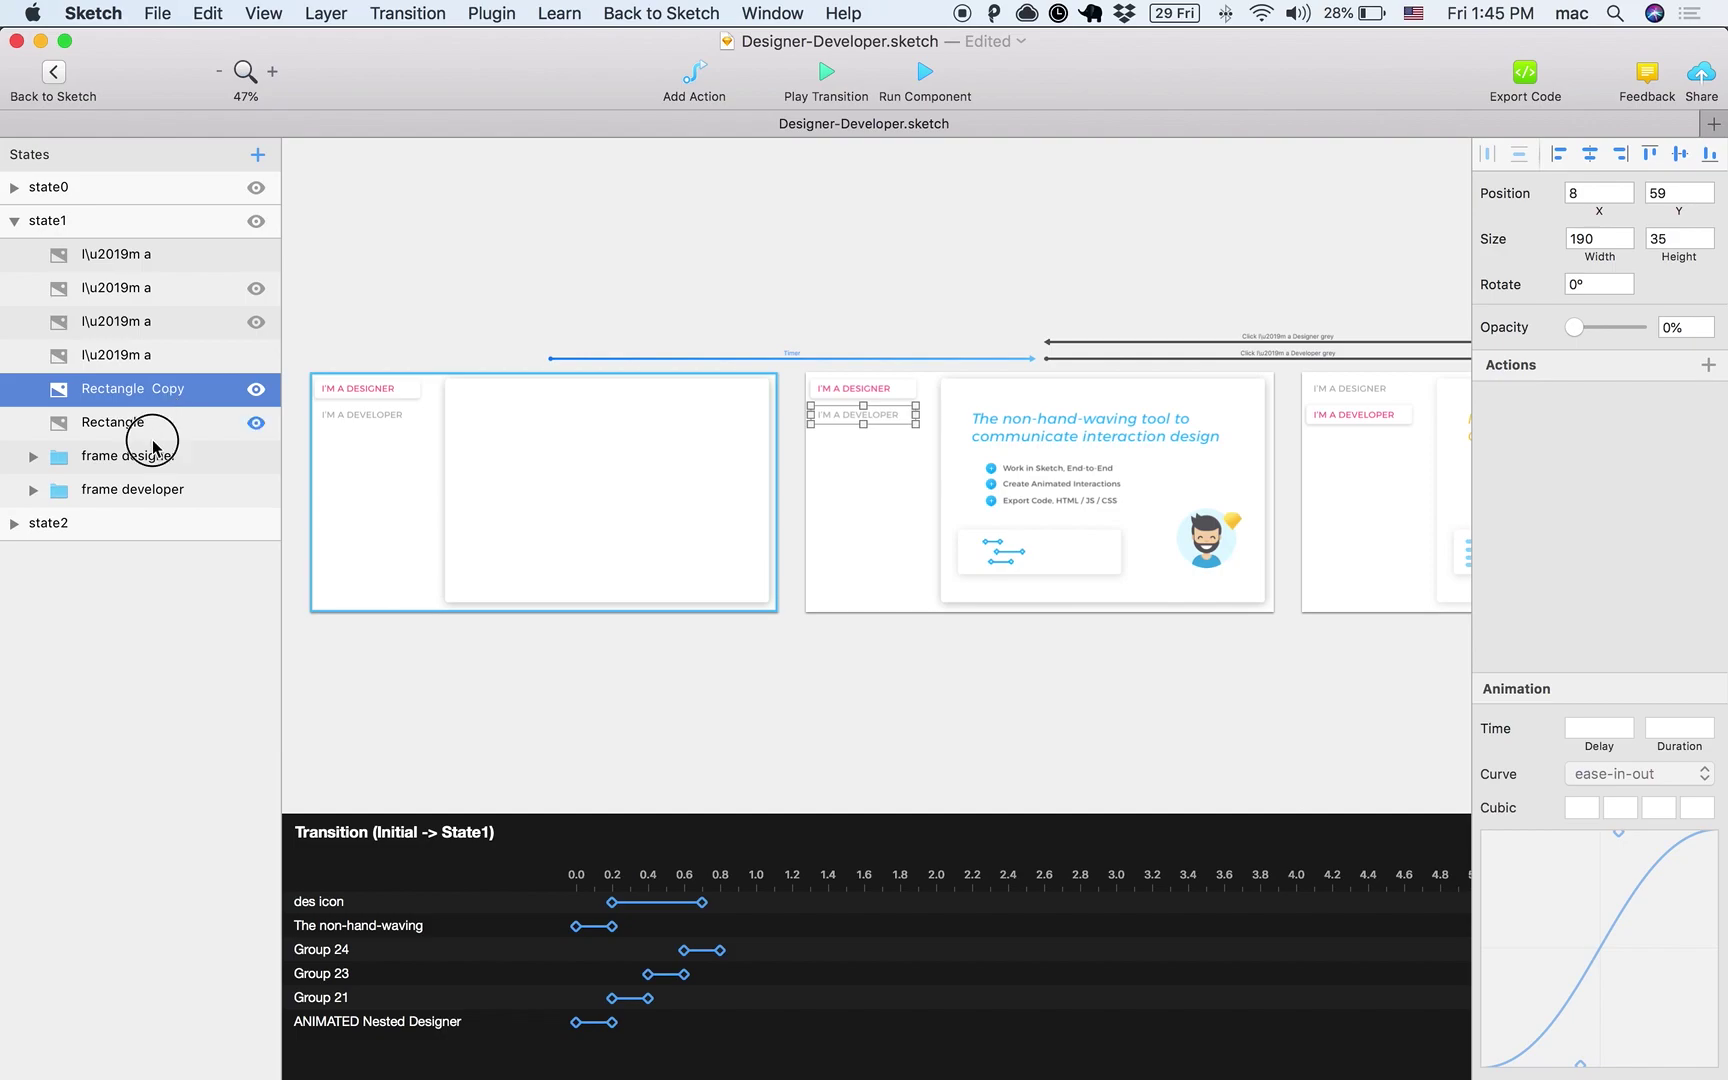
left_click(152, 421)
left_click(153, 466)
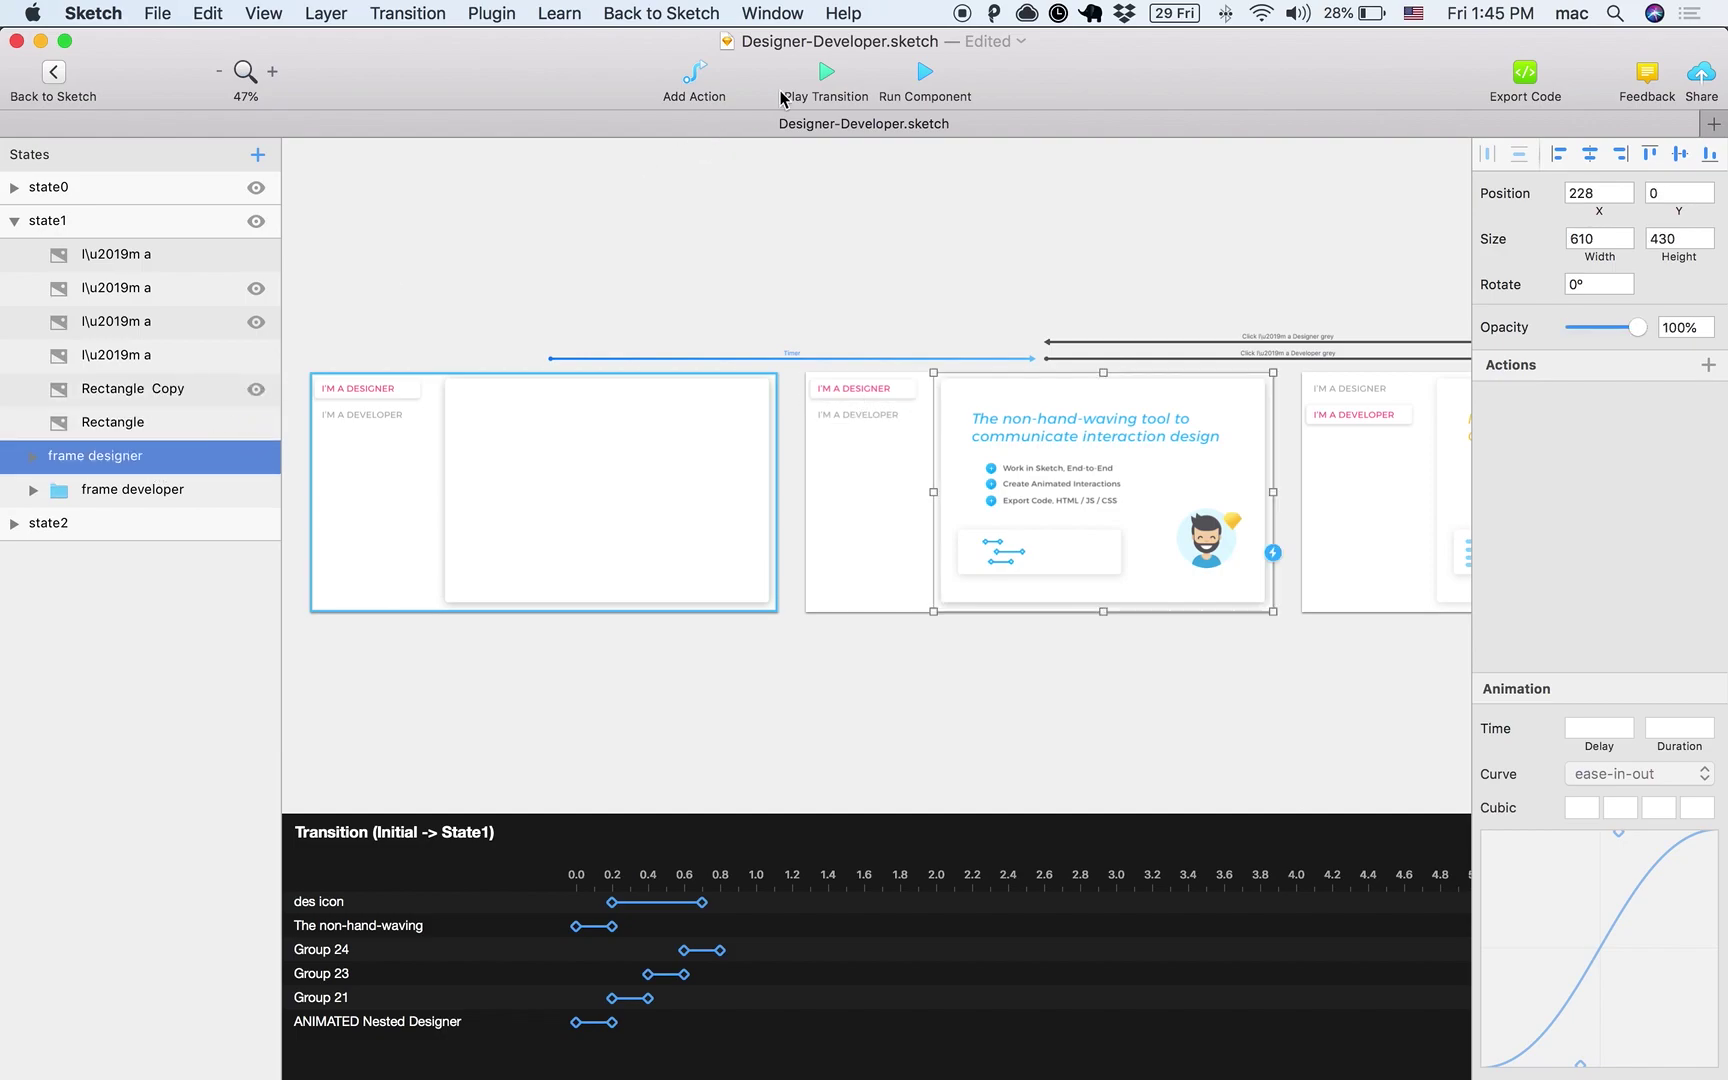
left_click(819, 86)
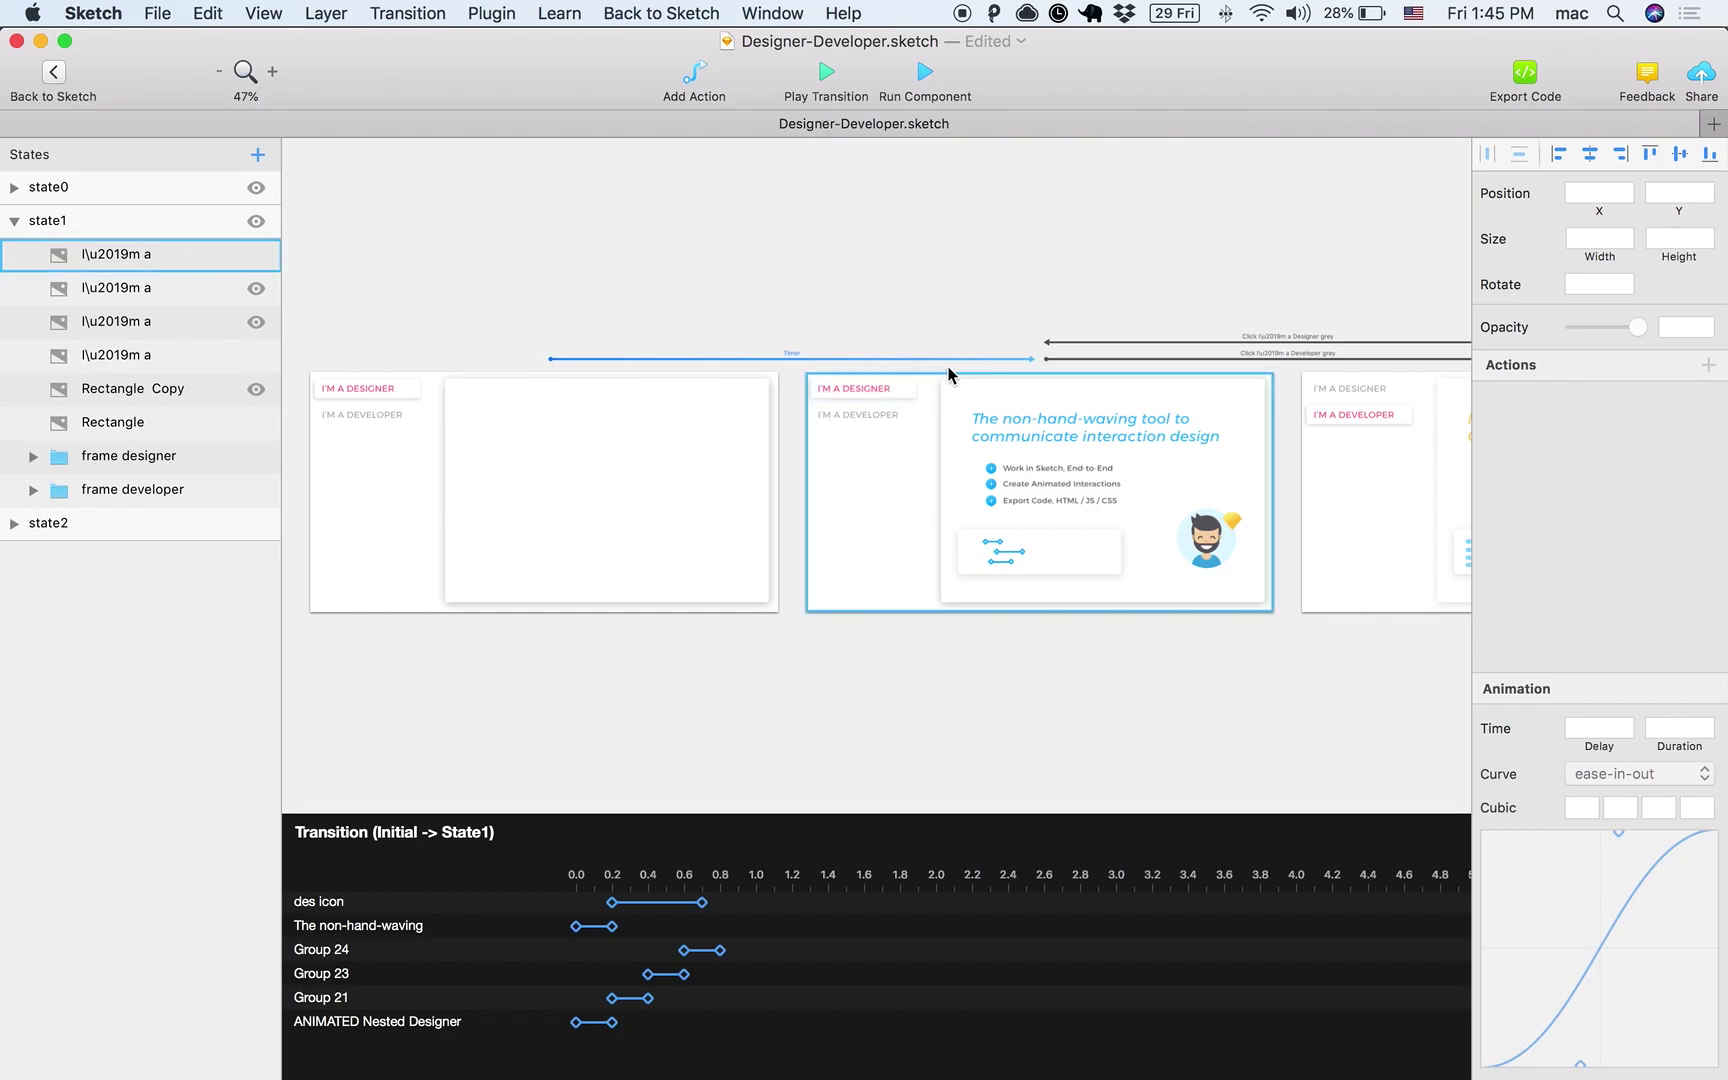
left_click(1045, 482)
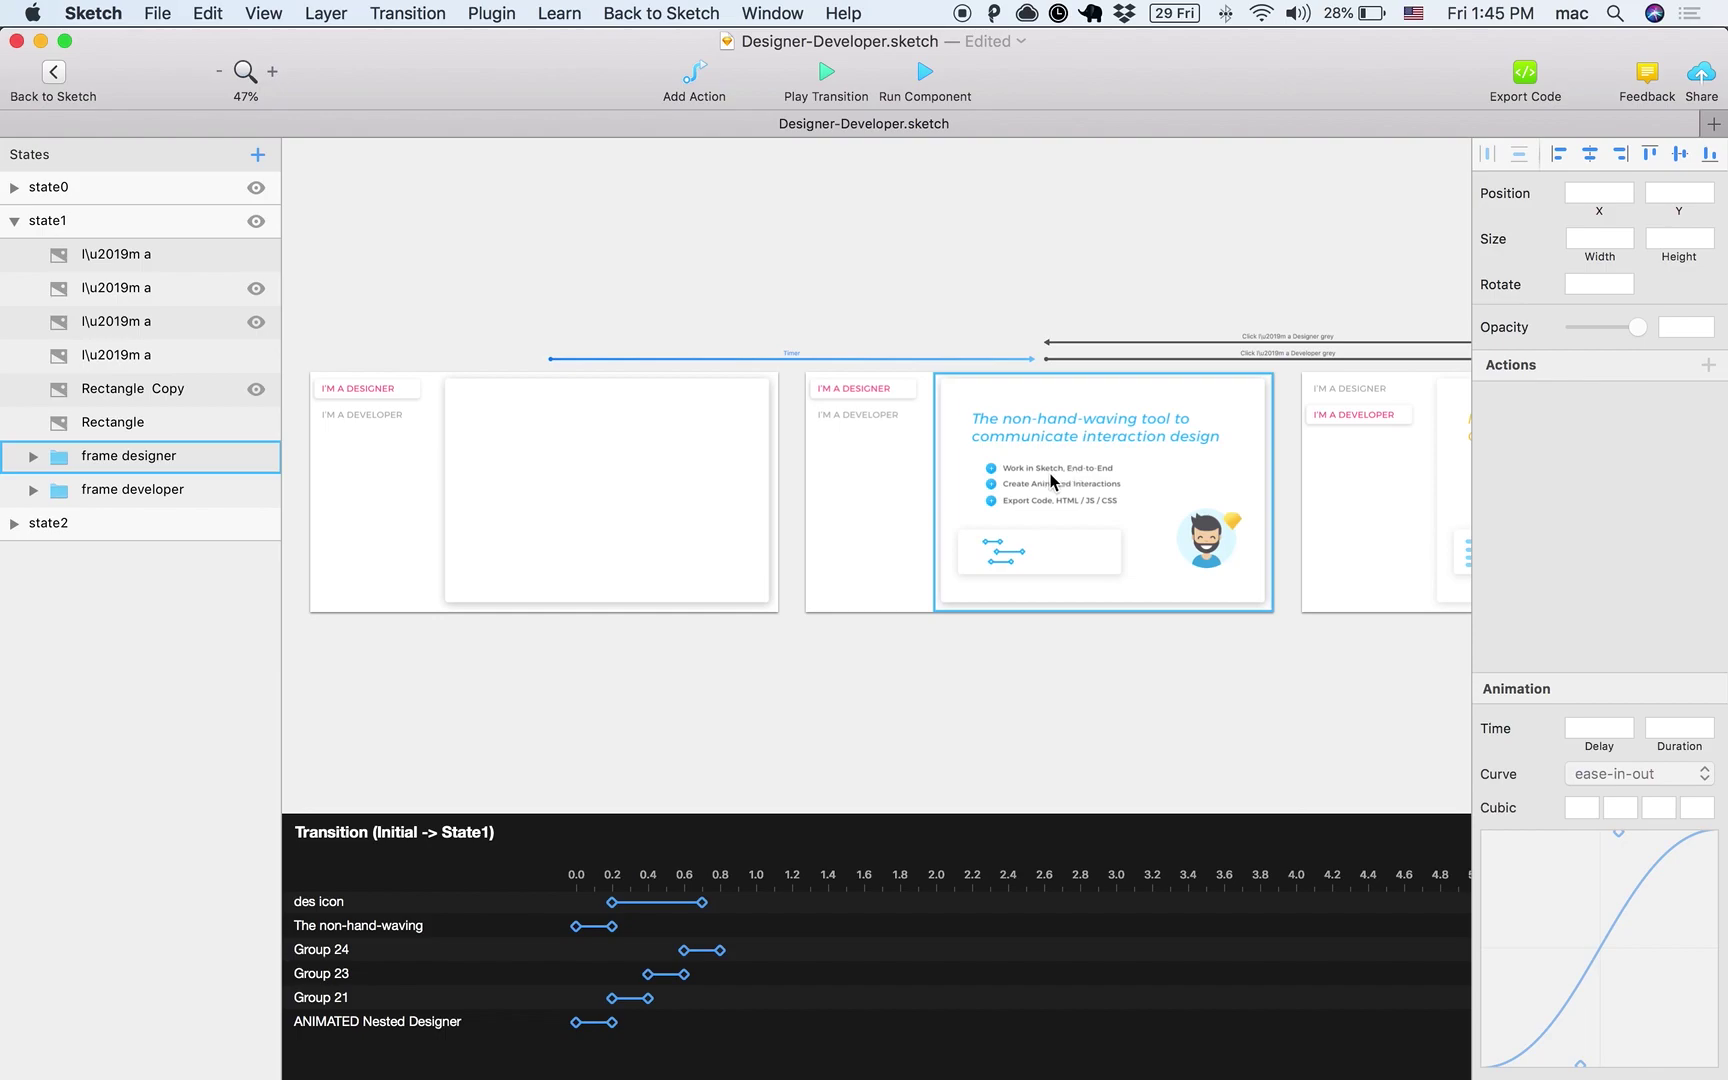
left_click(828, 82)
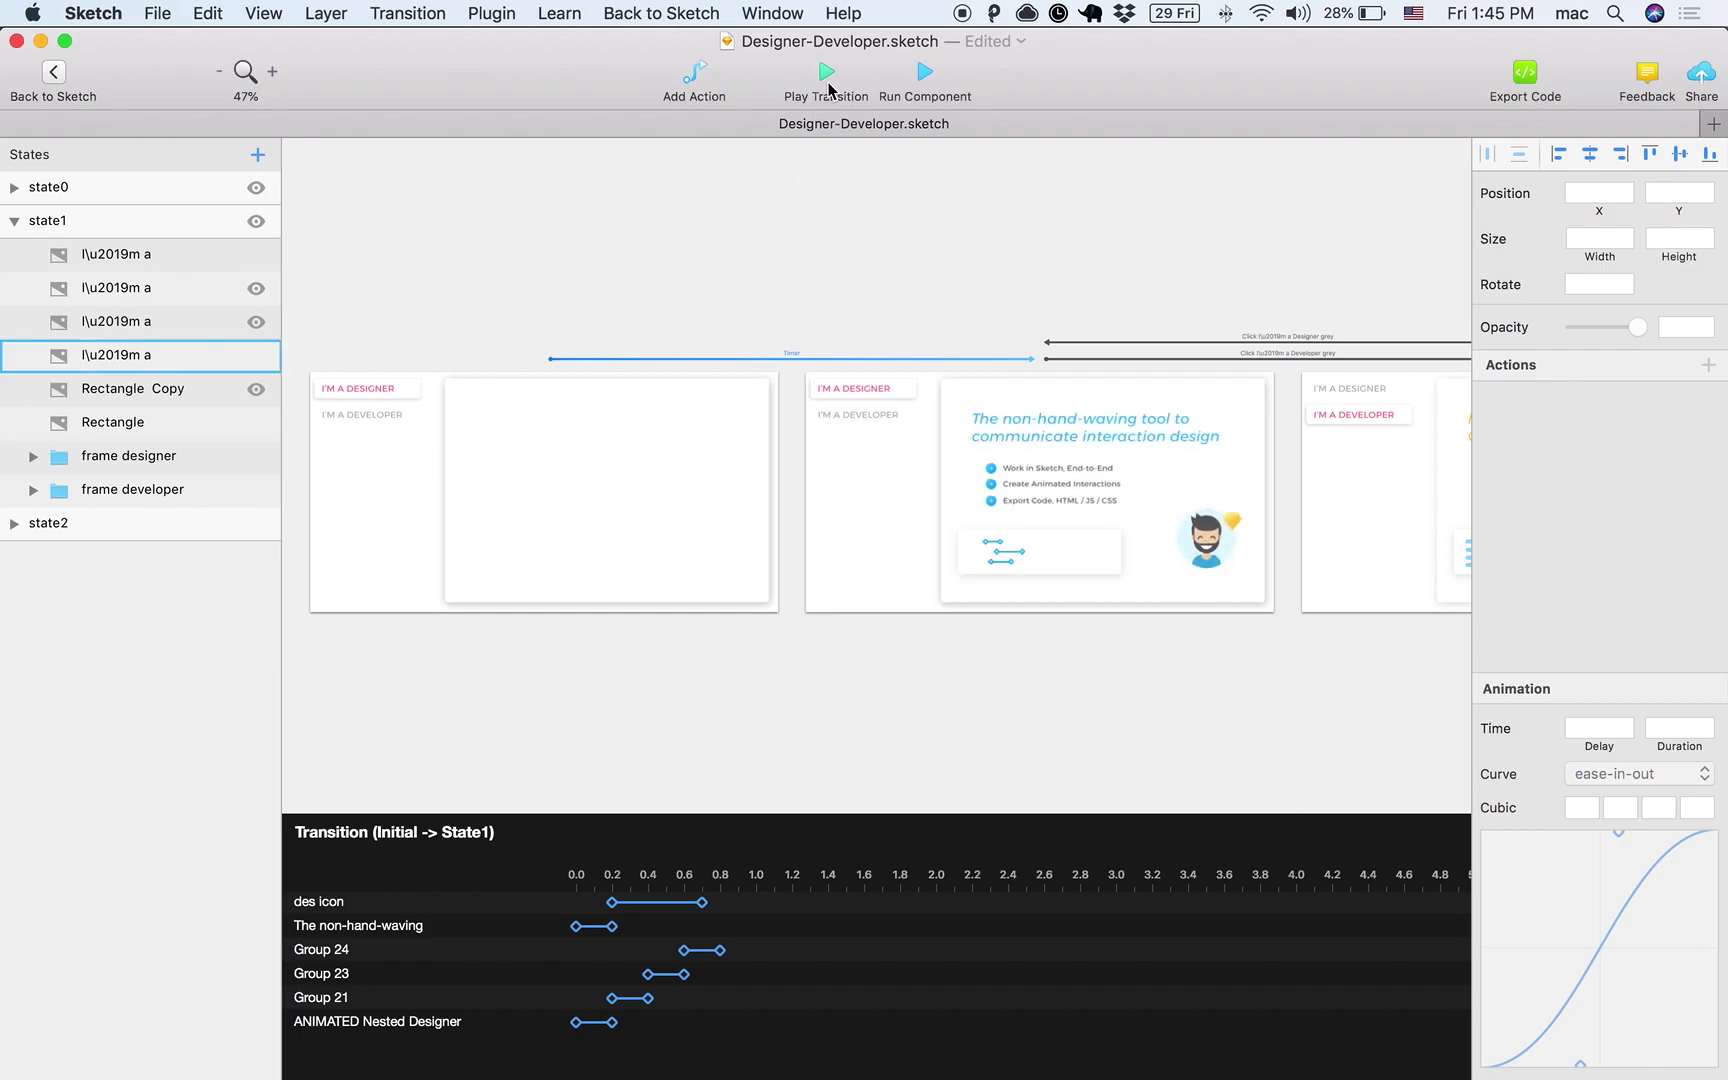
Extend ANIMATED Nested Designer to 0.7s and Group 24 to 1.1s; end The non-hand-waving at 0.6s with custom easing.
left_click(610, 1022)
left_click_drag(612, 1022, 774, 951)
left_click_drag(612, 926, 684, 928)
left_click_drag(1619, 833, 1531, 922)
left_click_drag(1580, 1065, 1647, 977)
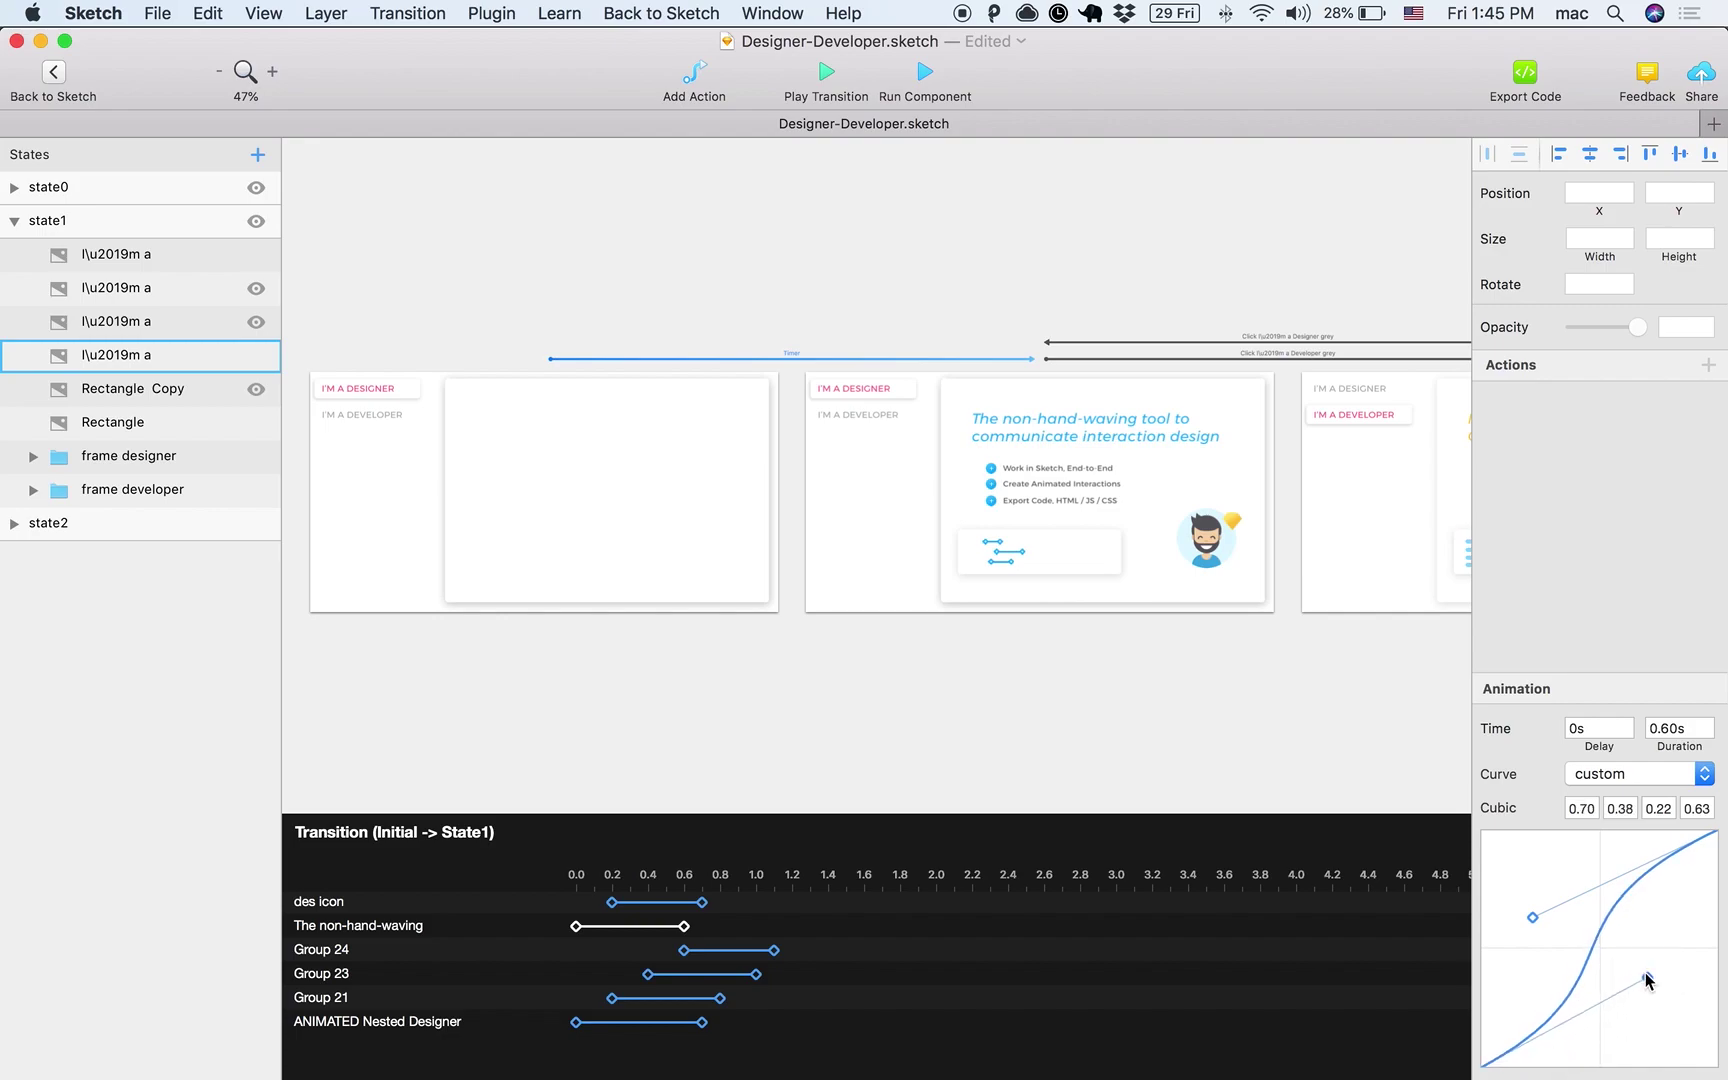
Play the retimed transition and run the component to preview the new timing.
left_click(826, 78)
left_click(998, 455)
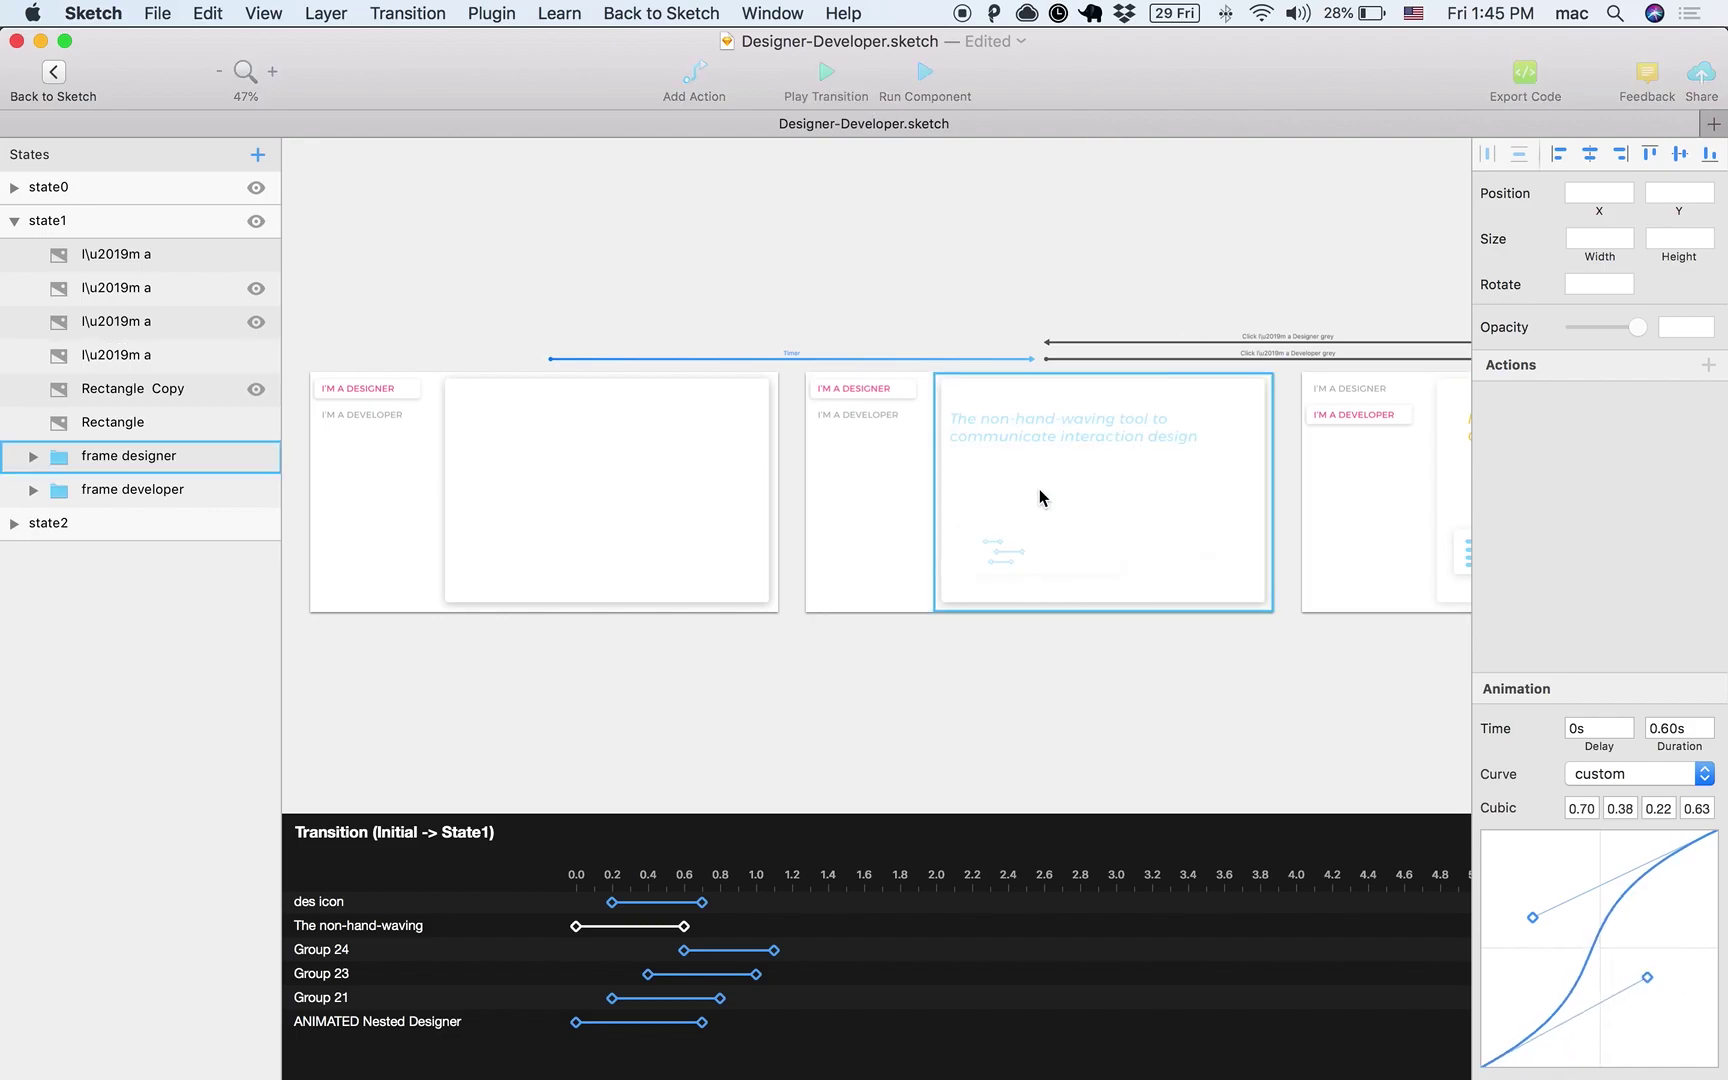
left_click(979, 247)
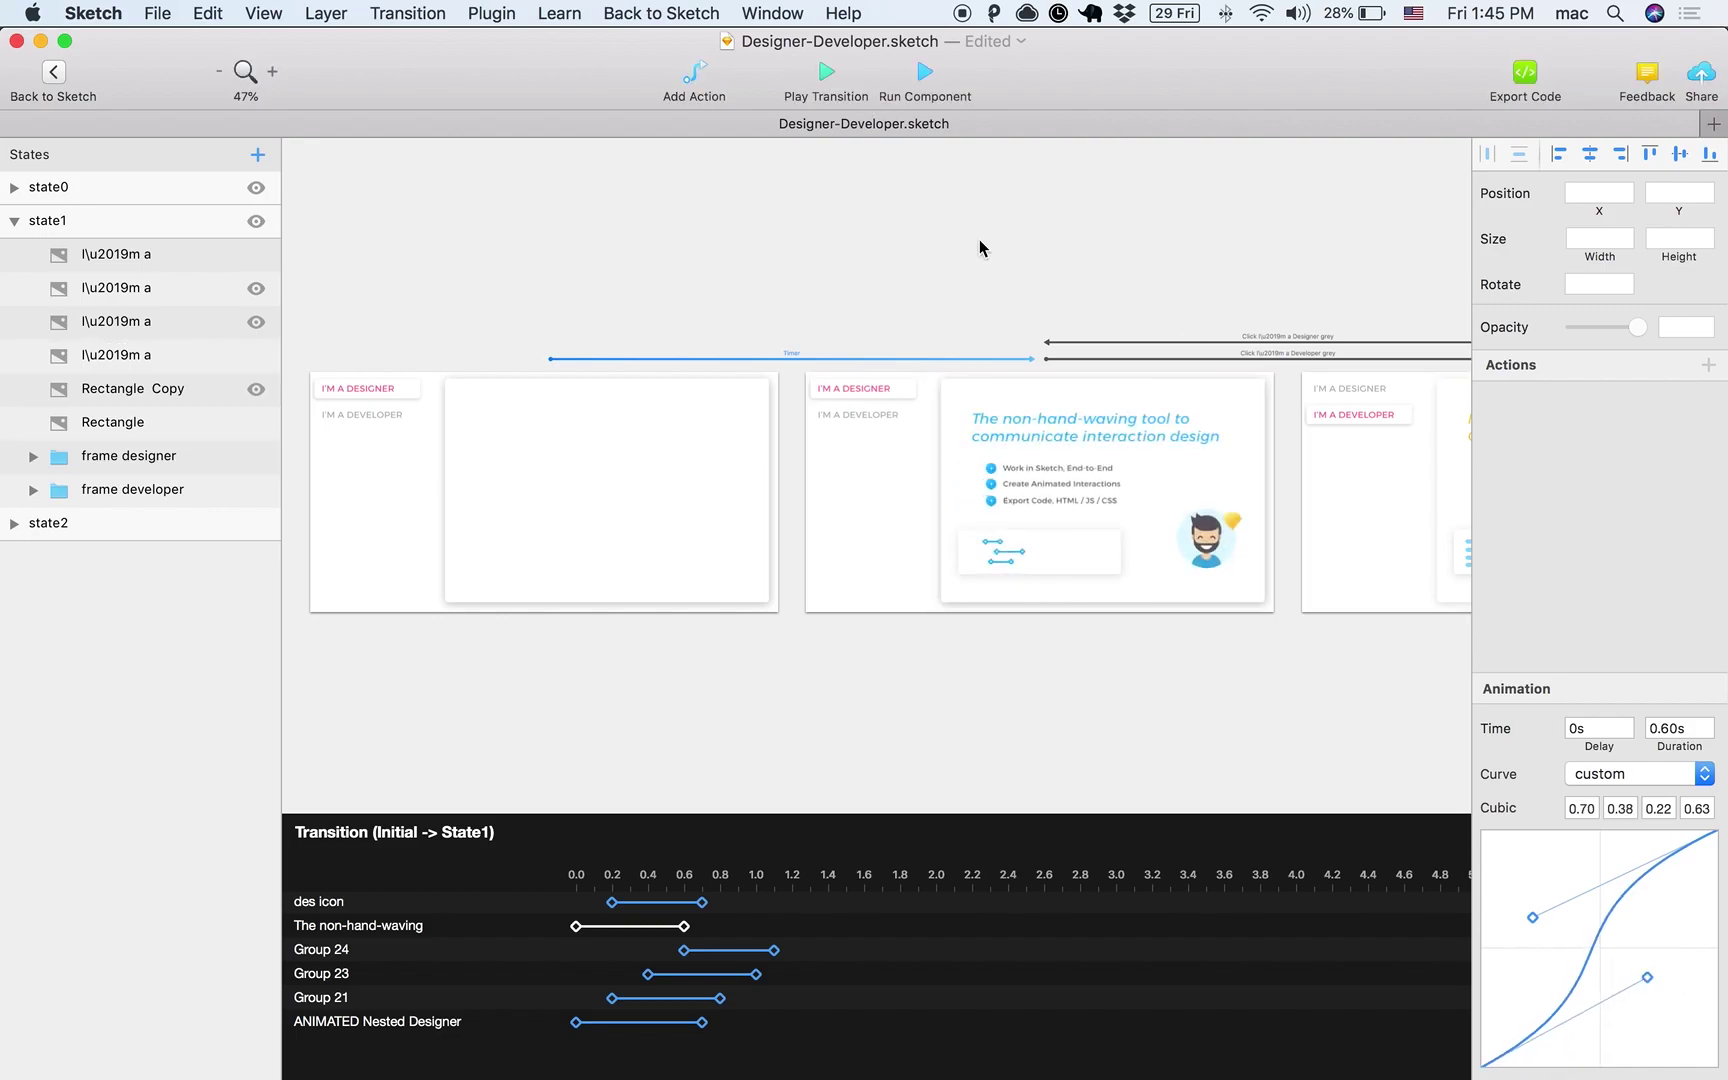
left_click(937, 105)
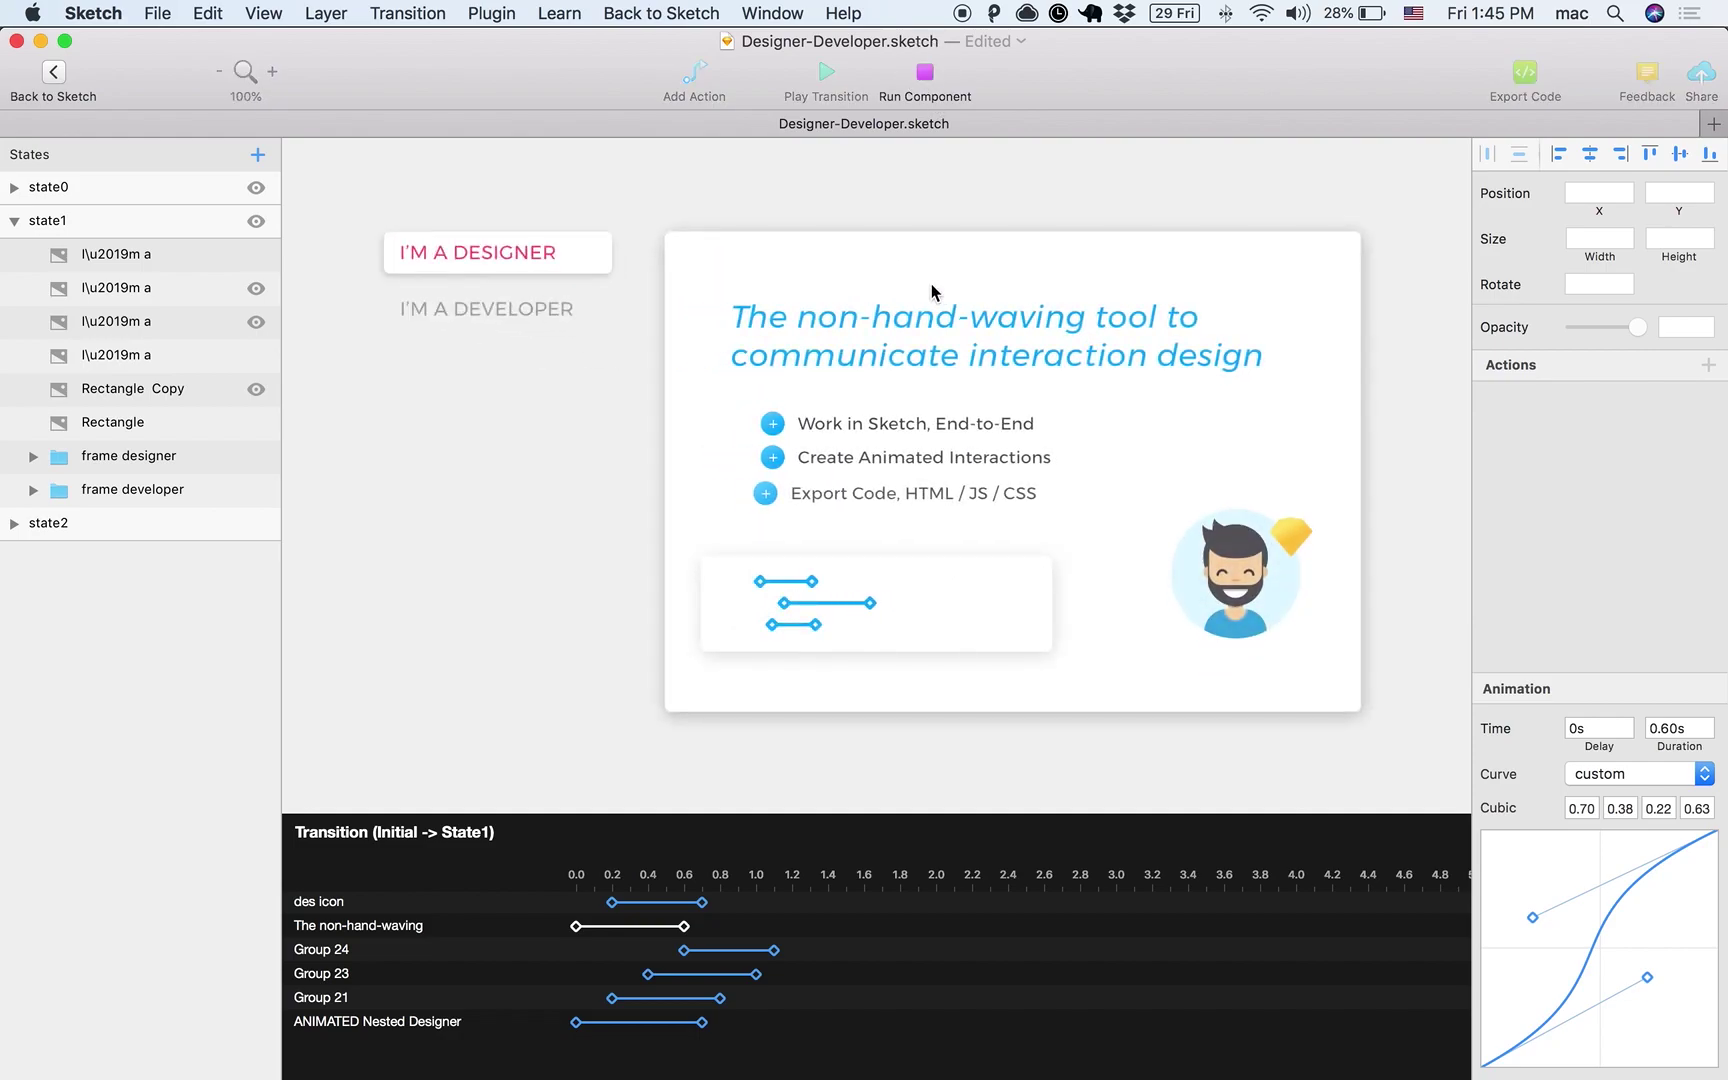
left_click(926, 78)
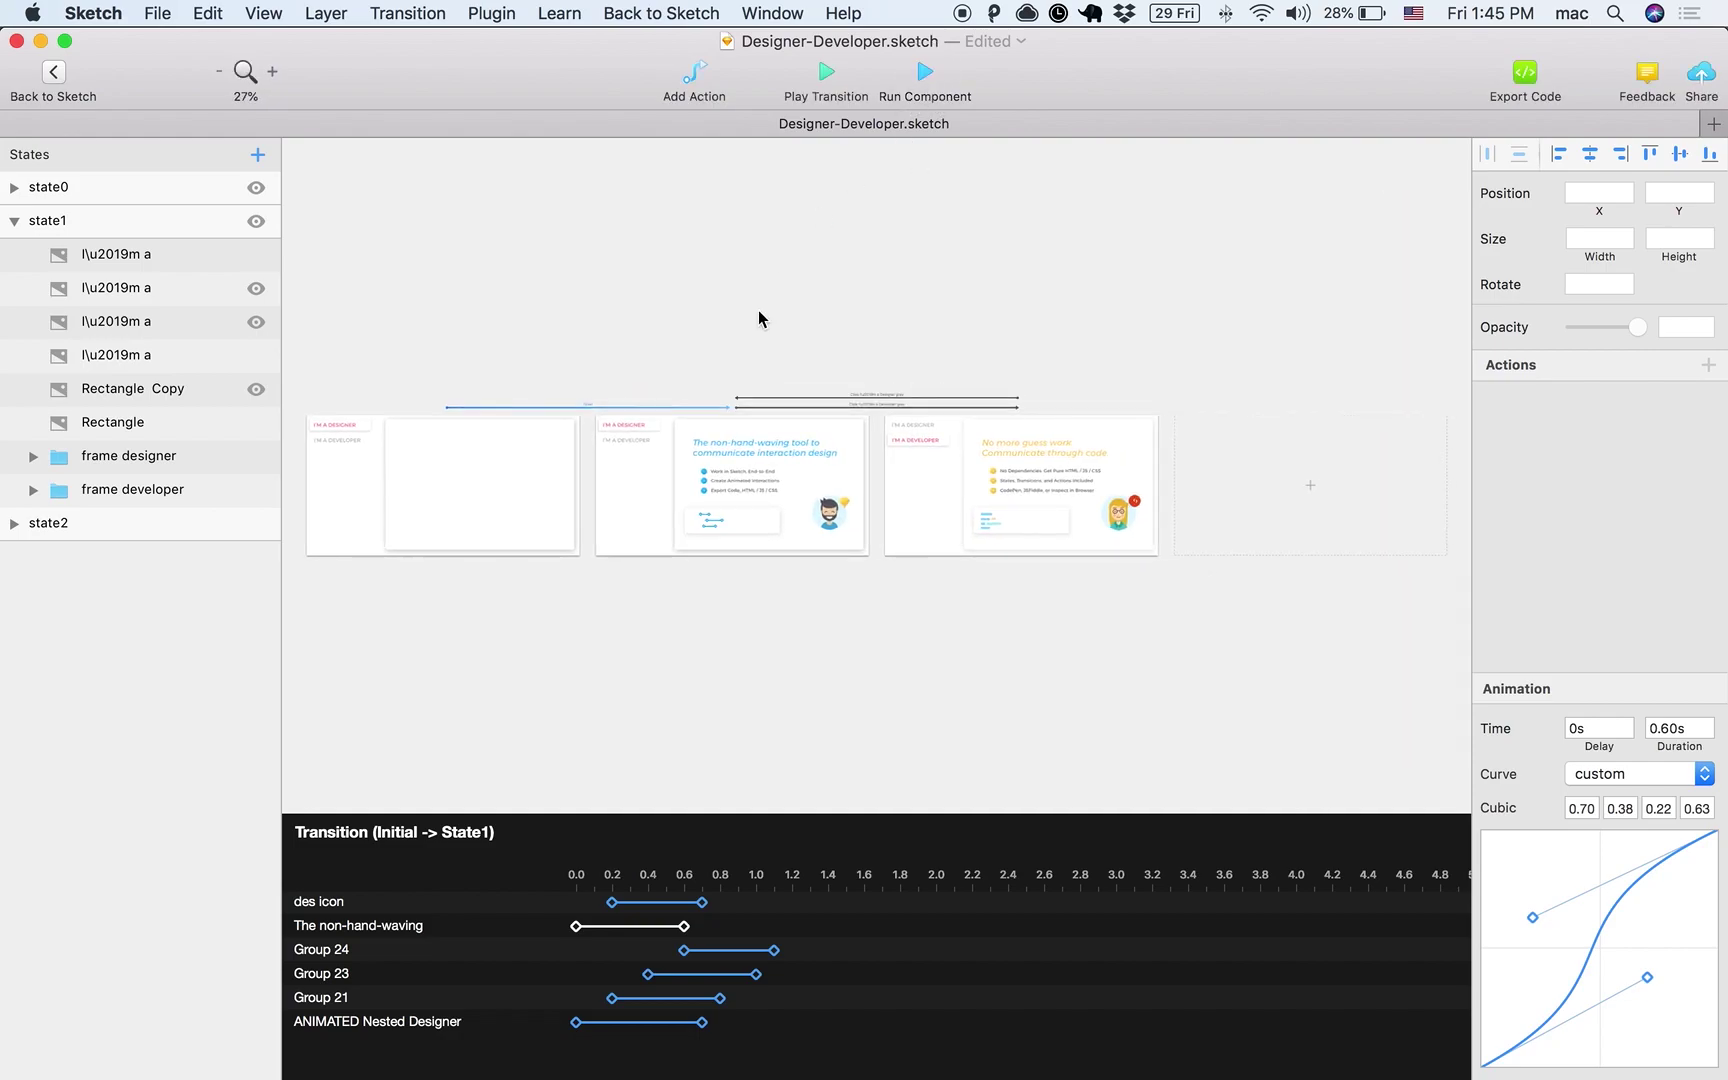
scroll(771, 360, "up", 3)
left_click(625, 393)
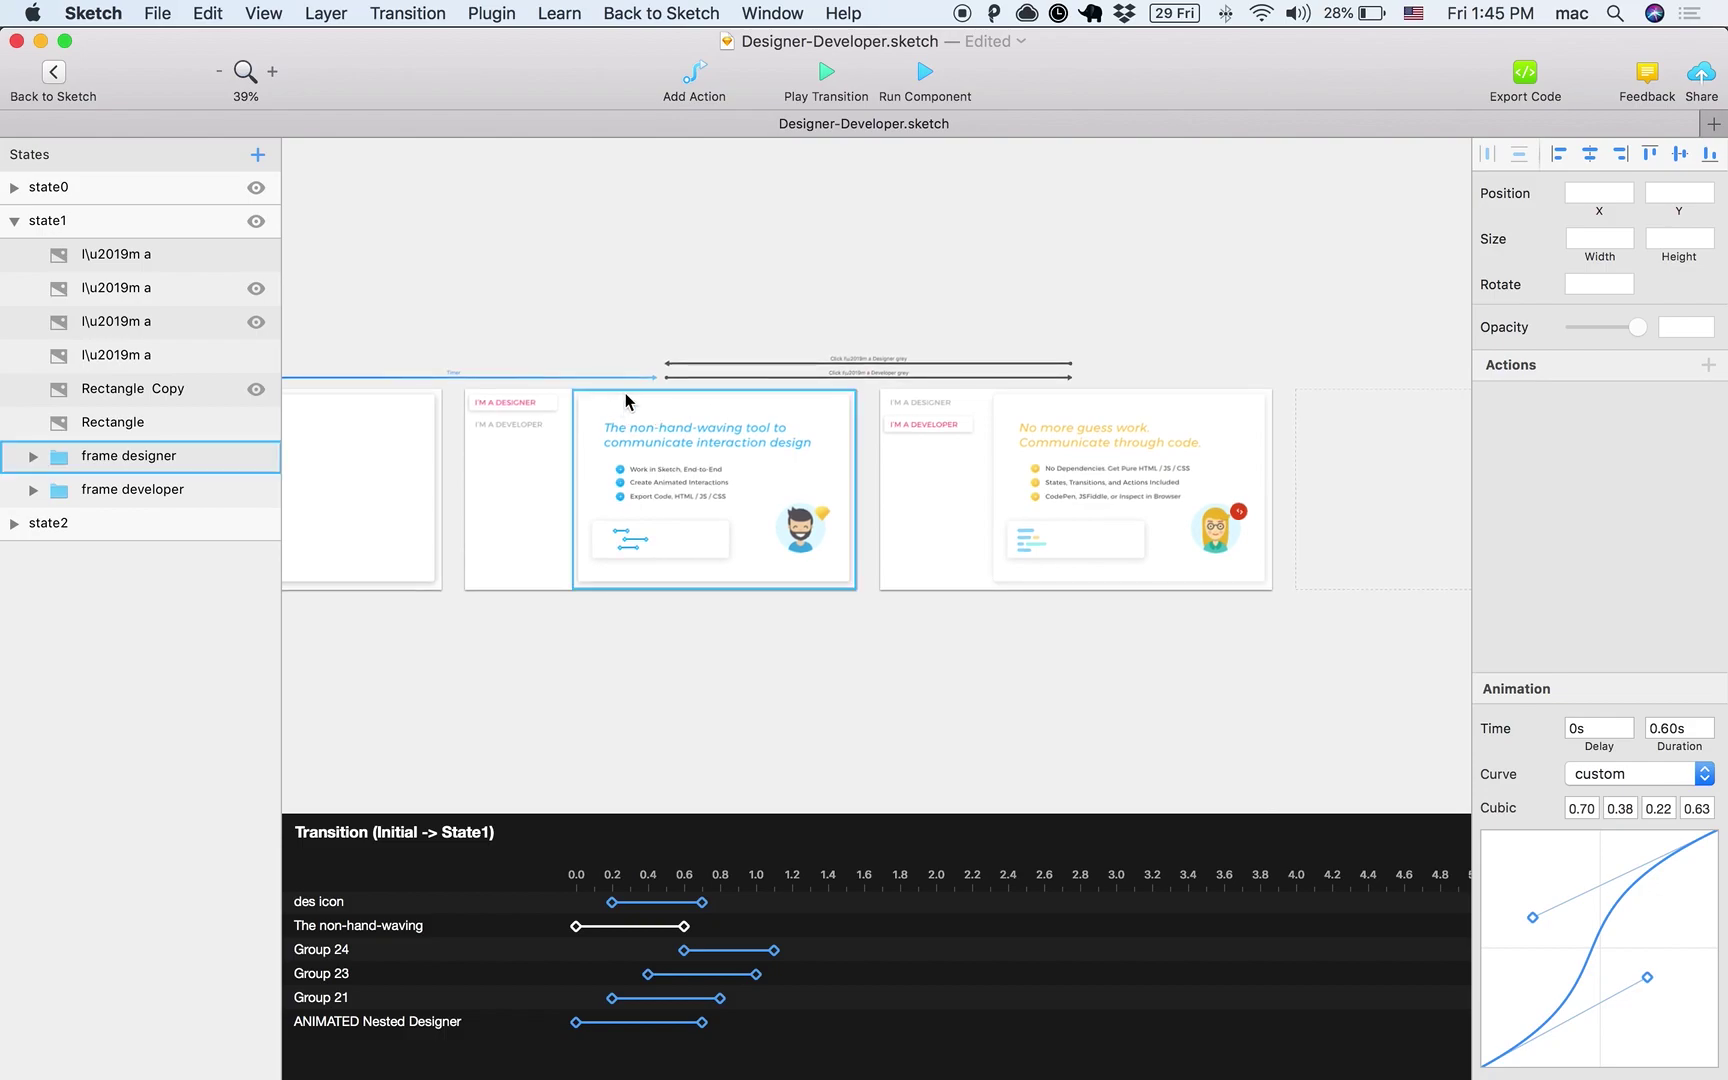
left_click(551, 332)
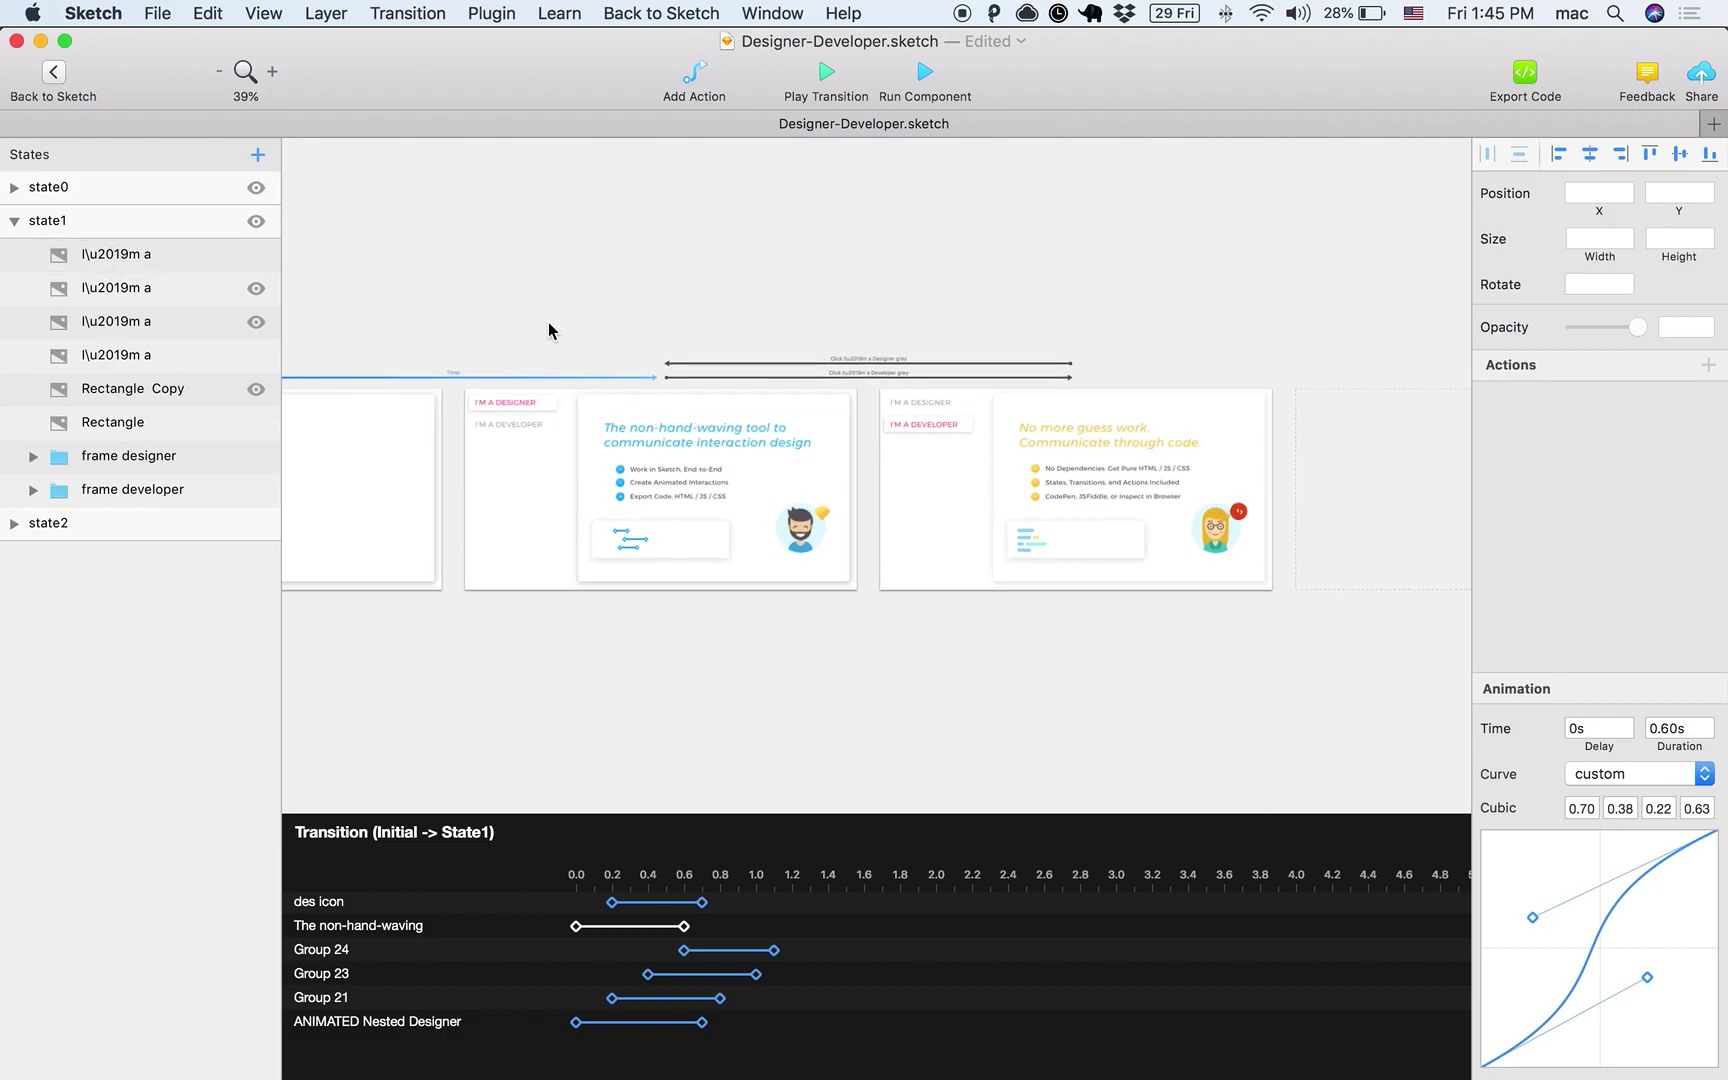
scroll(551, 332, "left", 5)
left_click(386, 459)
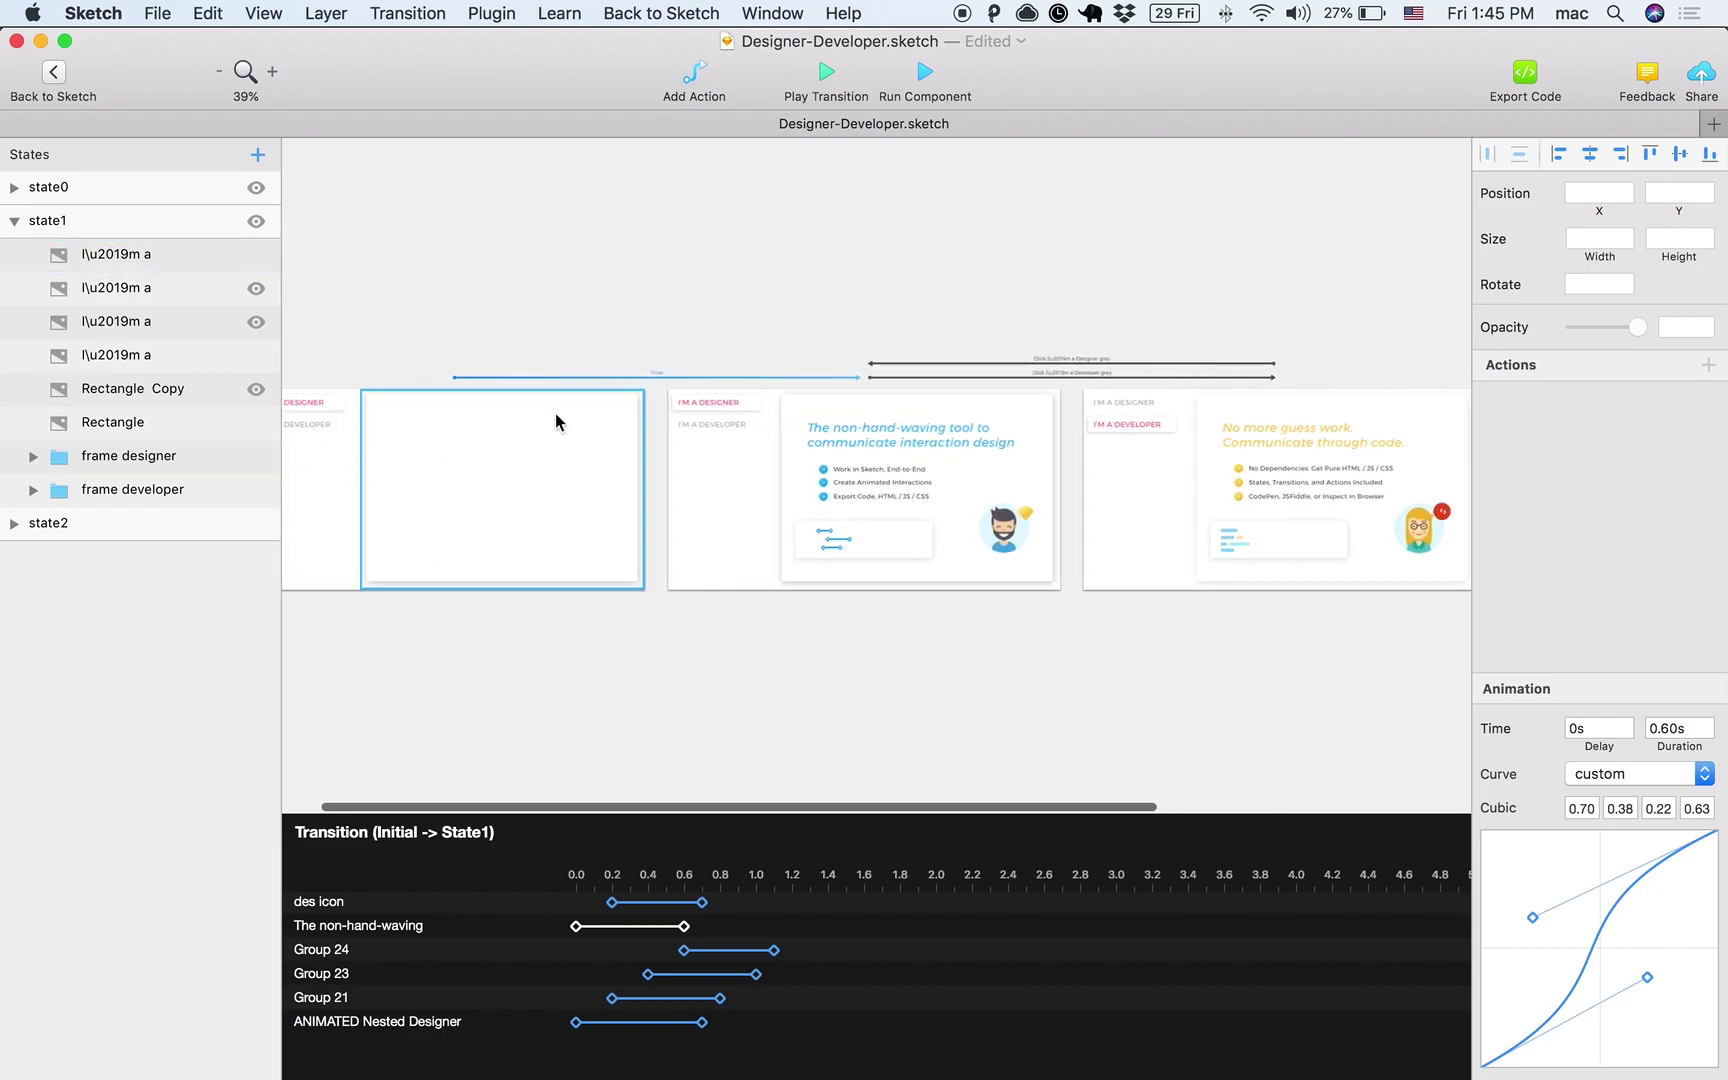
left_click(818, 413)
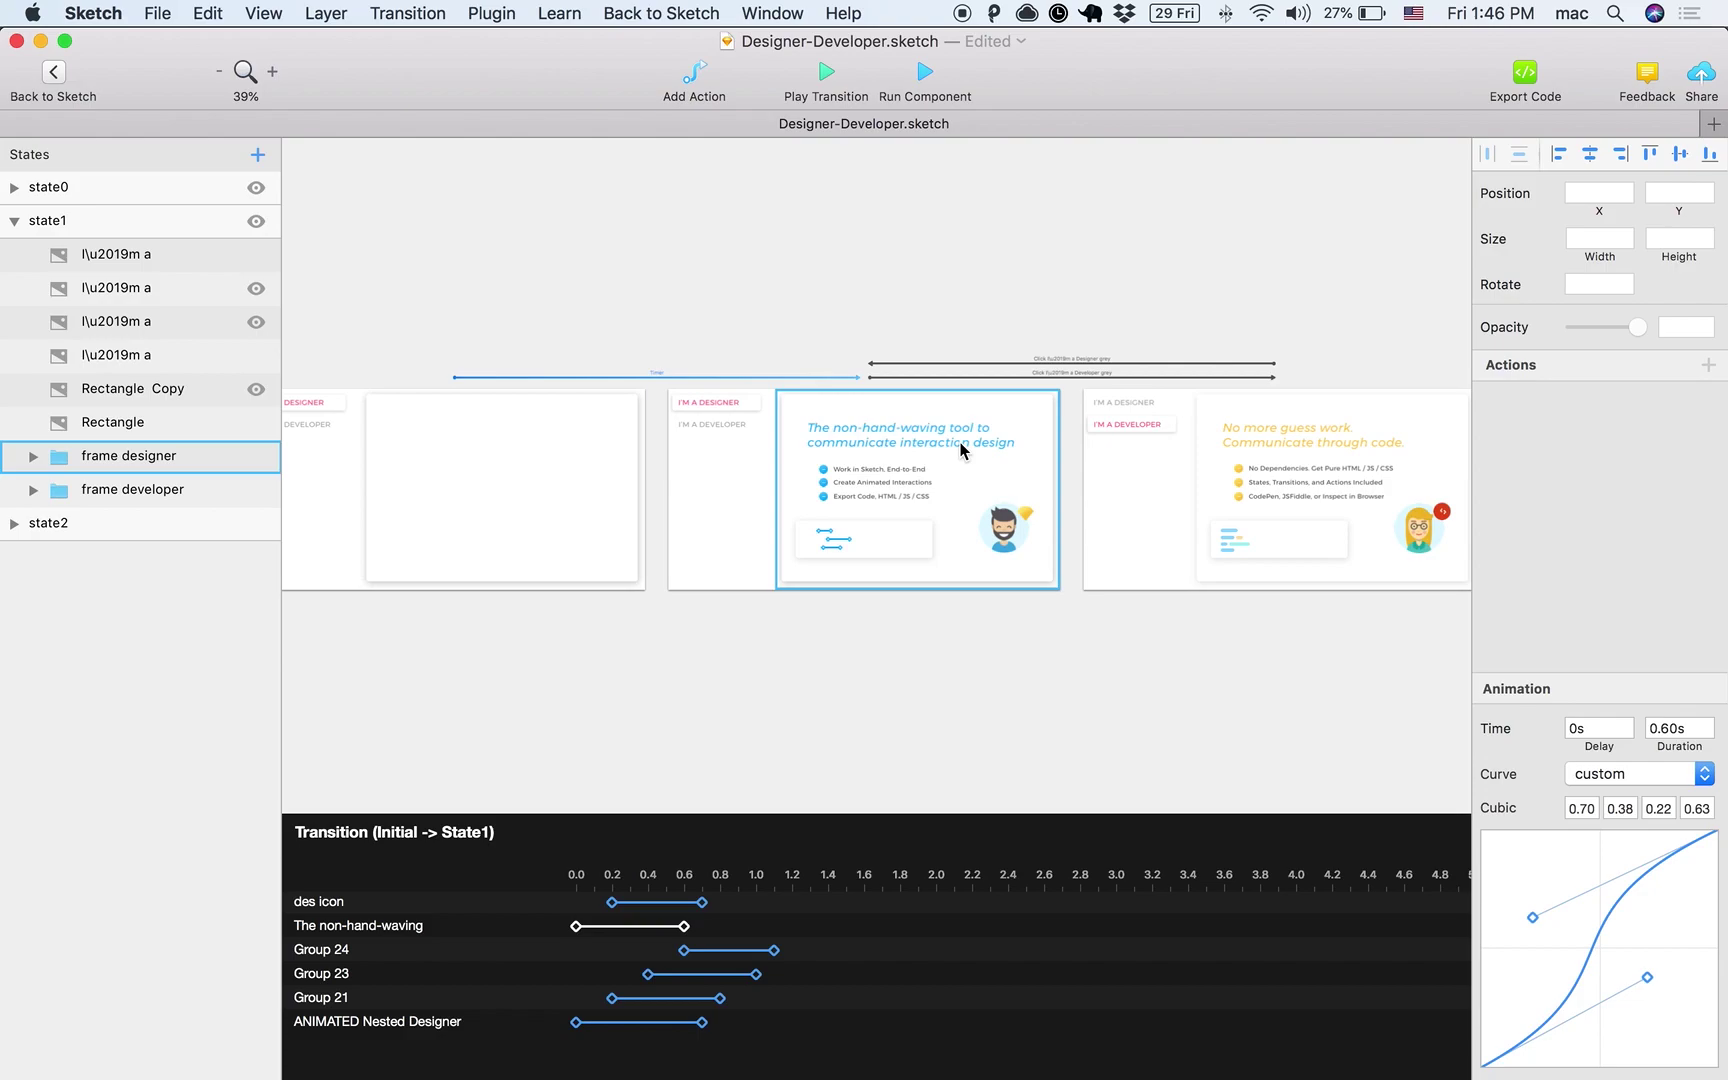
scroll(1128, 473, "up", 5)
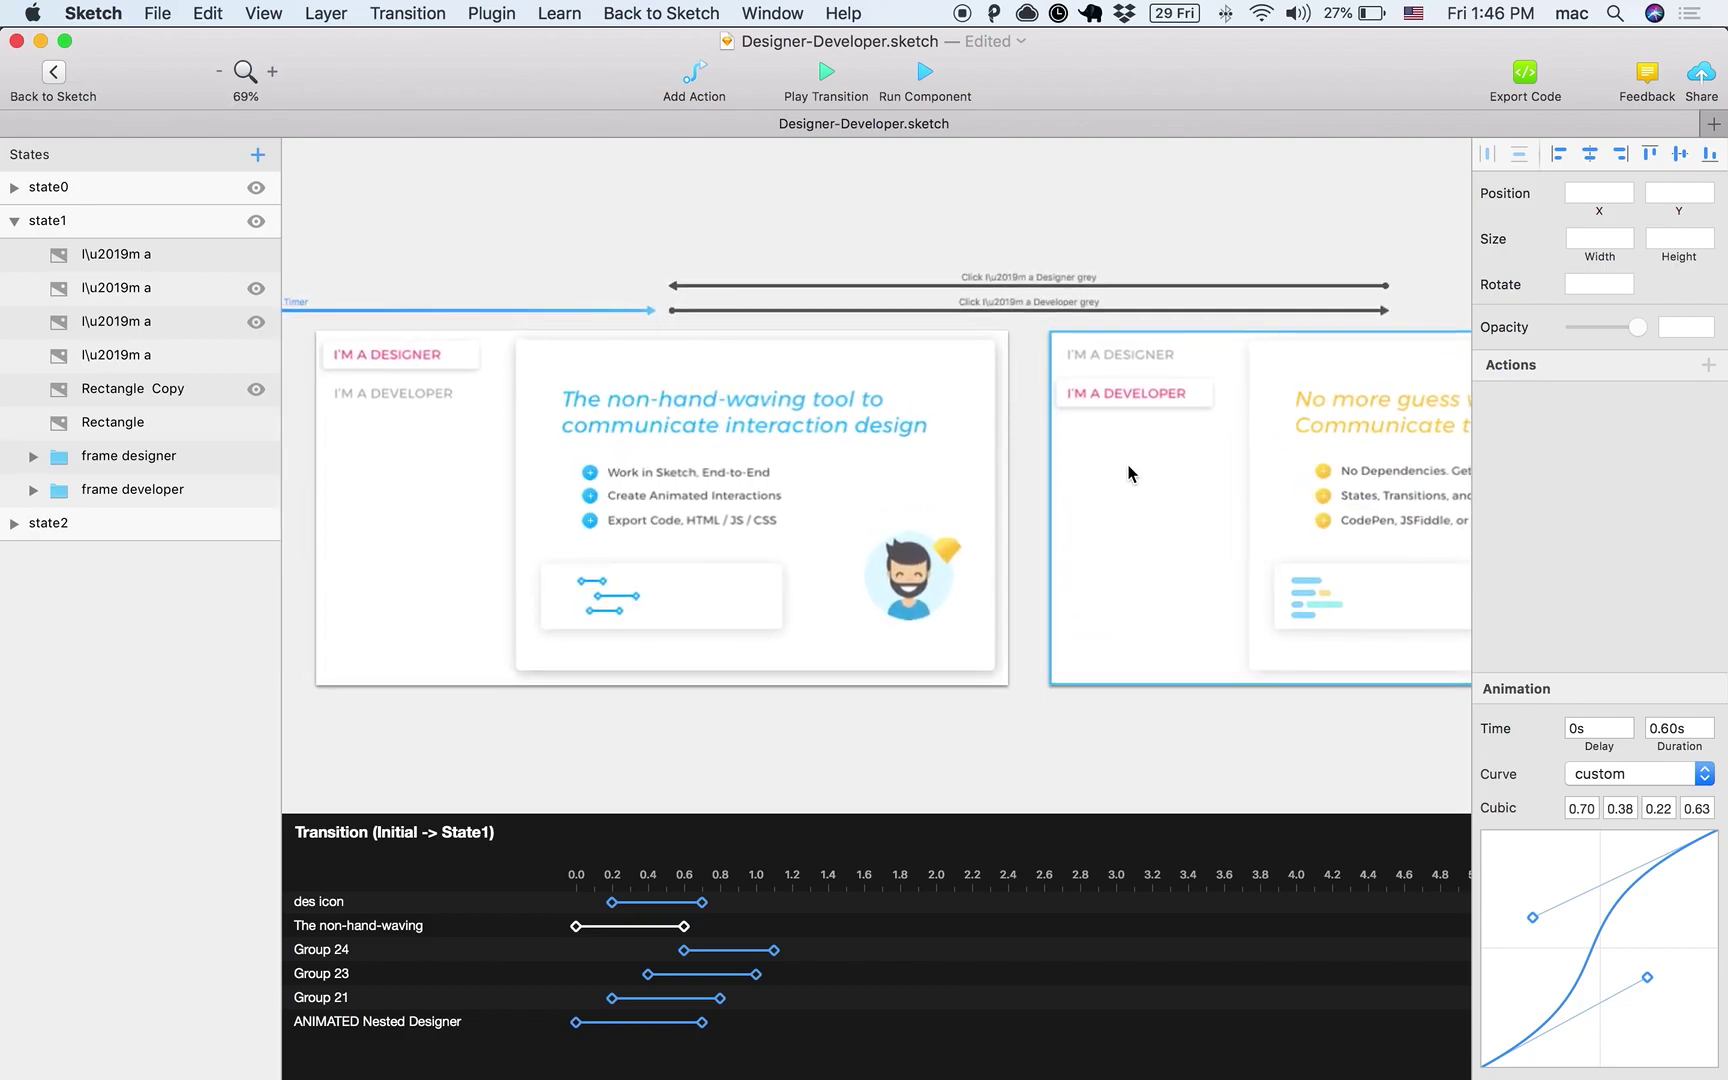
double_click(1142, 386)
scroll(1143, 400, "right", 2)
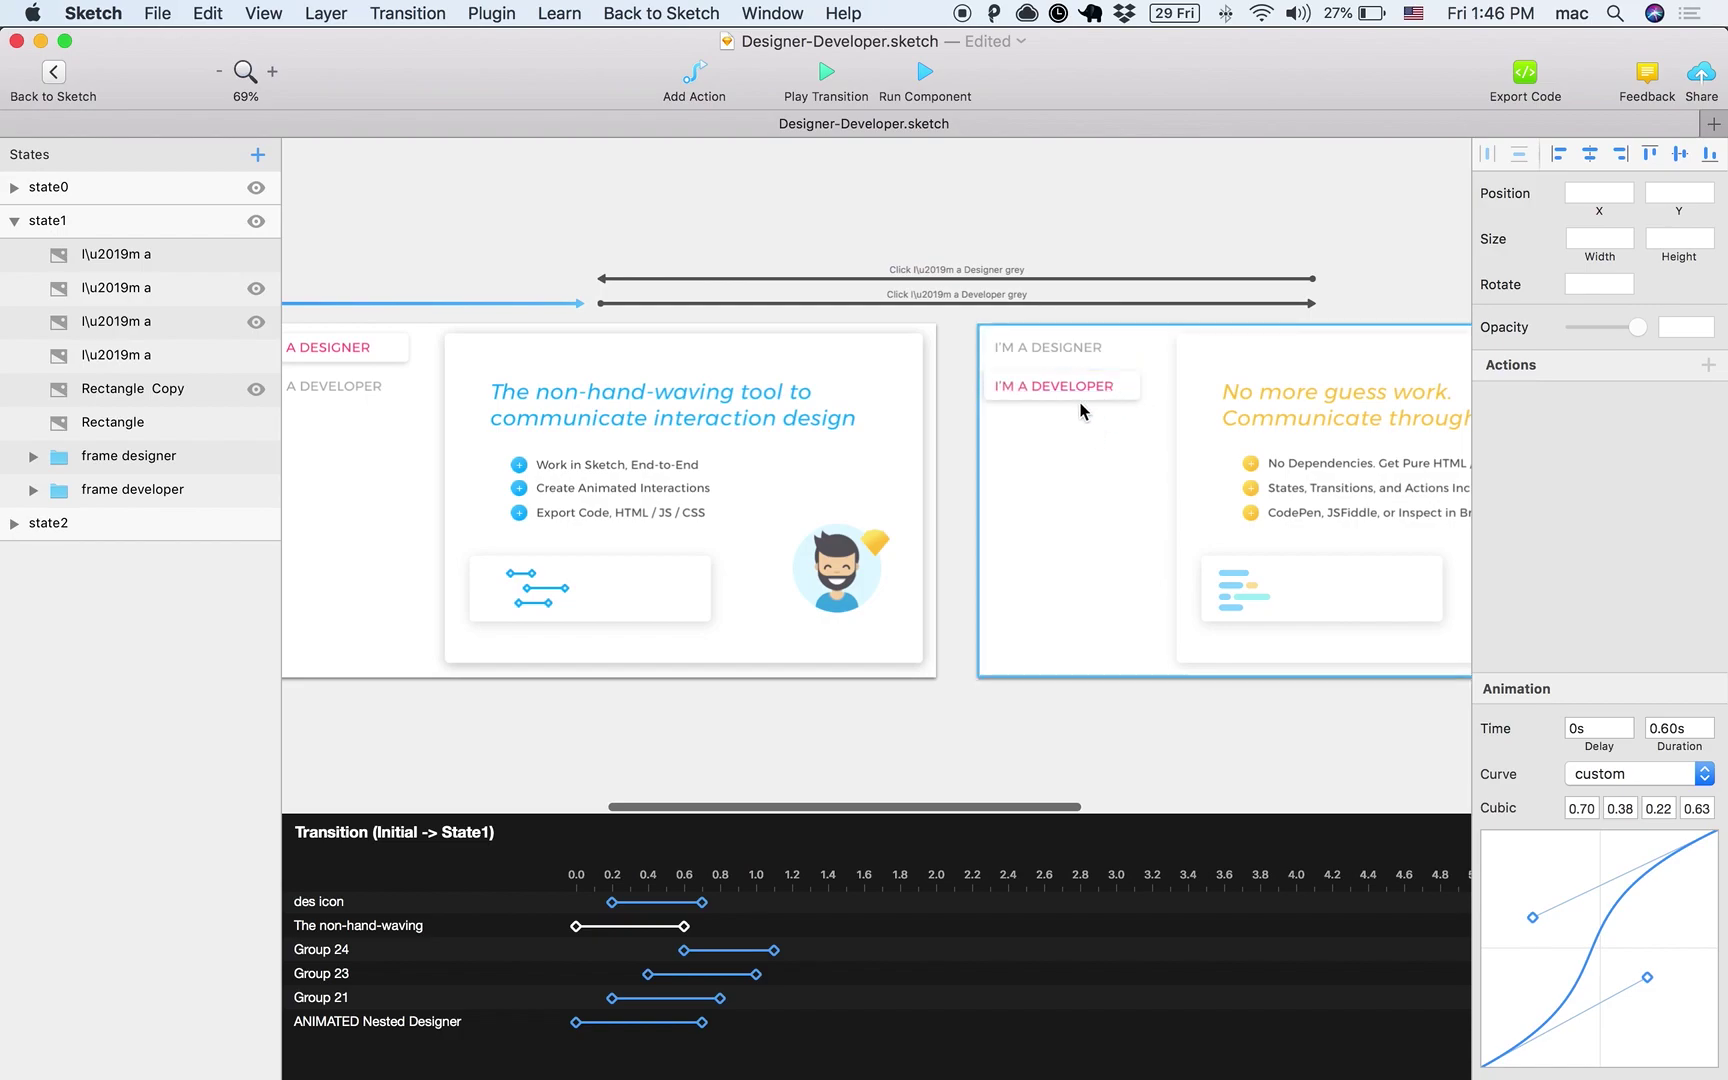
left_click(1010, 336)
Review the Click actions on the I'M A DESIGNER and I'M A DEVELOPER labels, then run the component preview.
left_click(1030, 348)
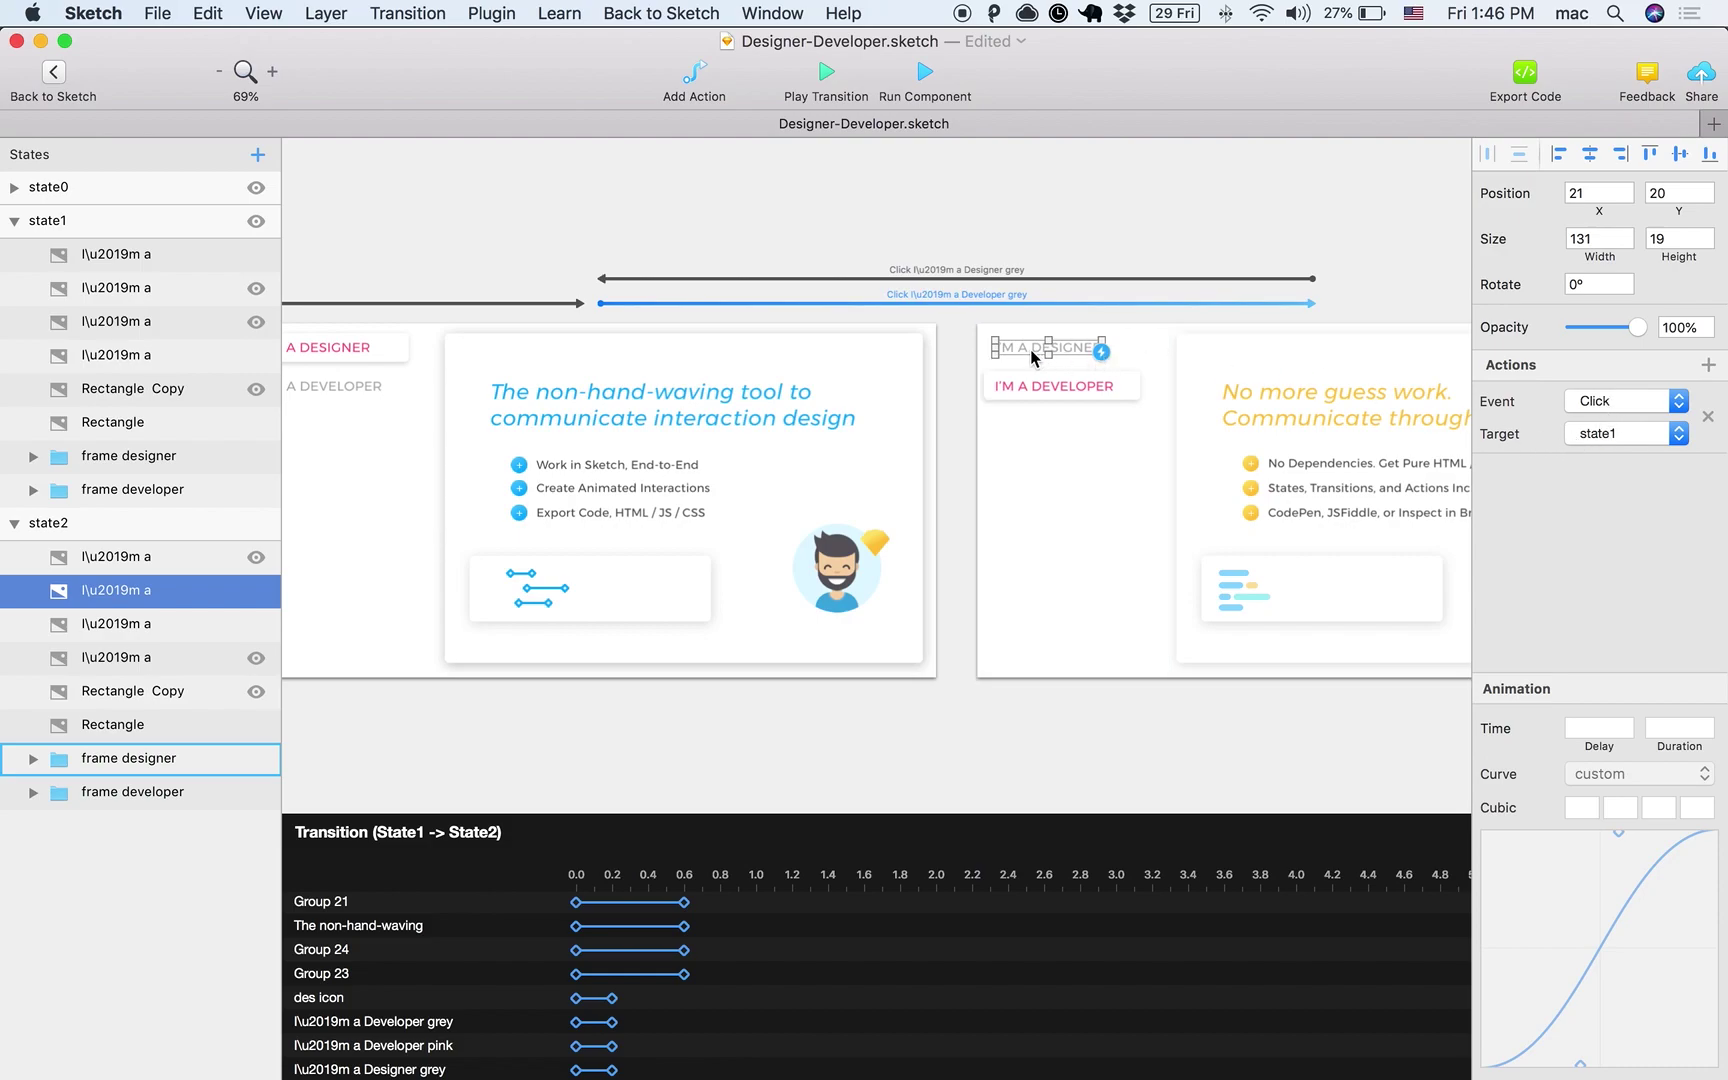
scroll(865, 343, "left", 2)
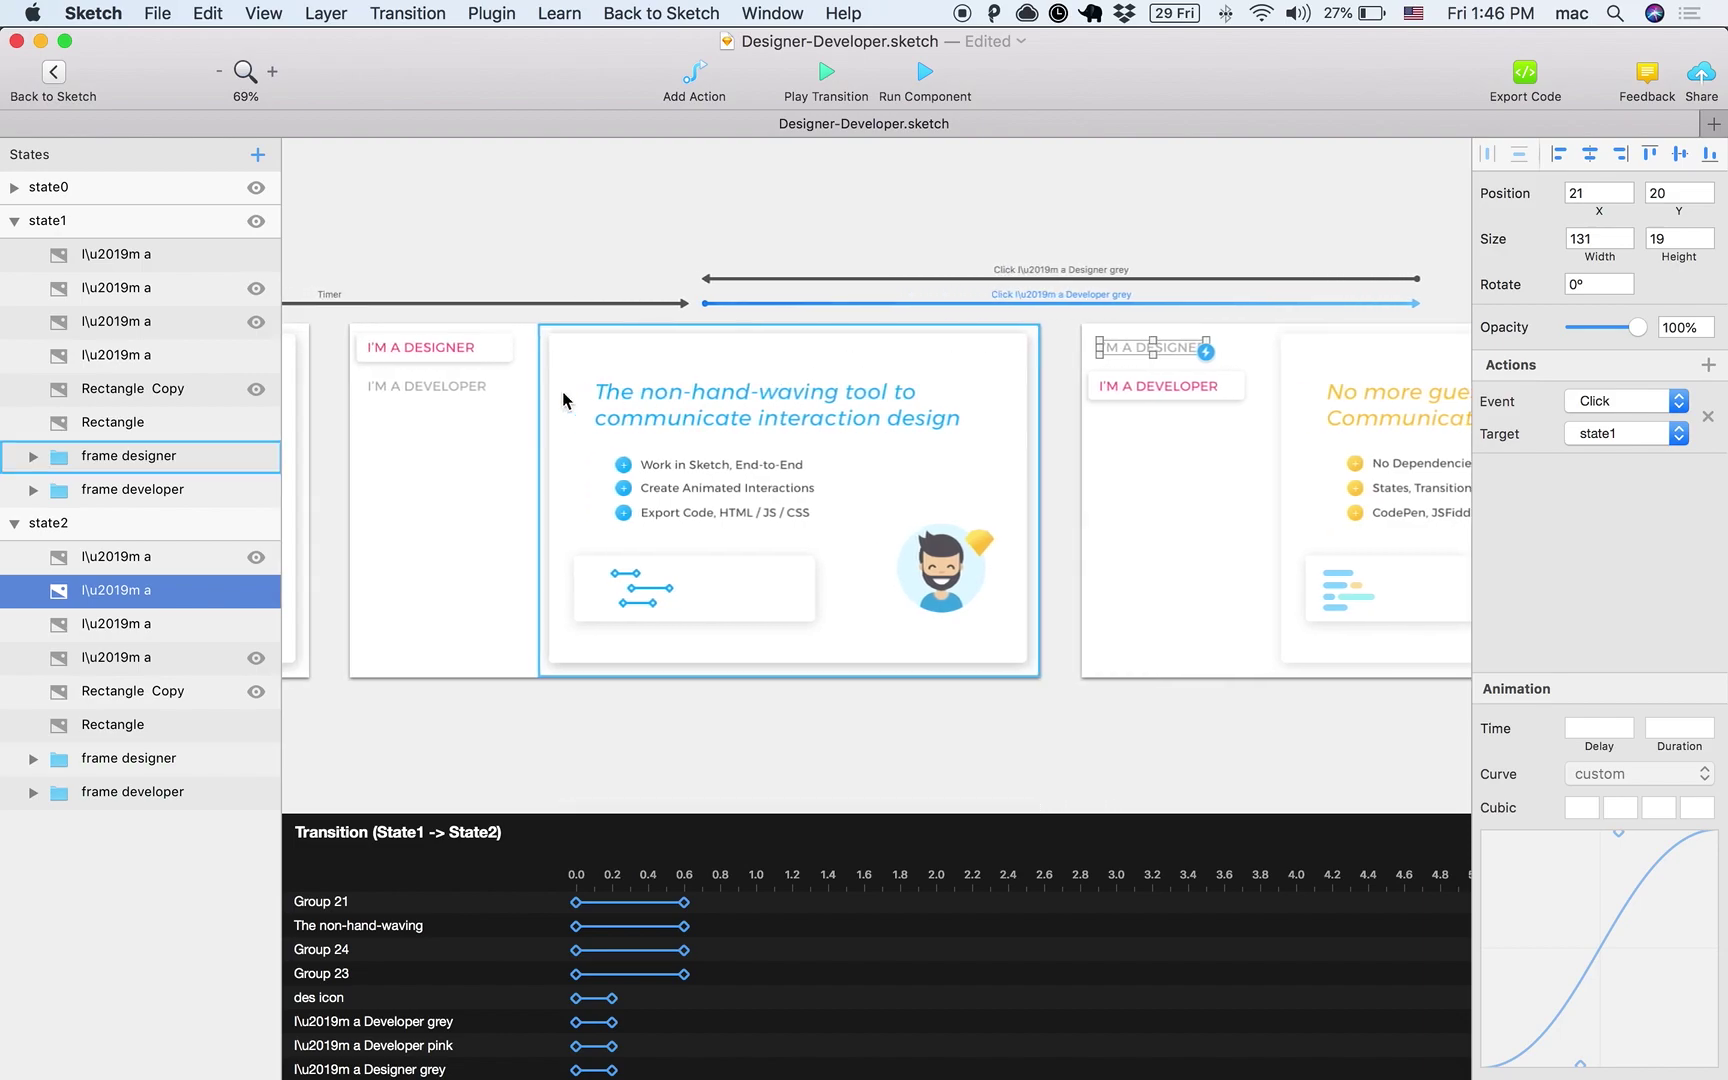
left_click(447, 388)
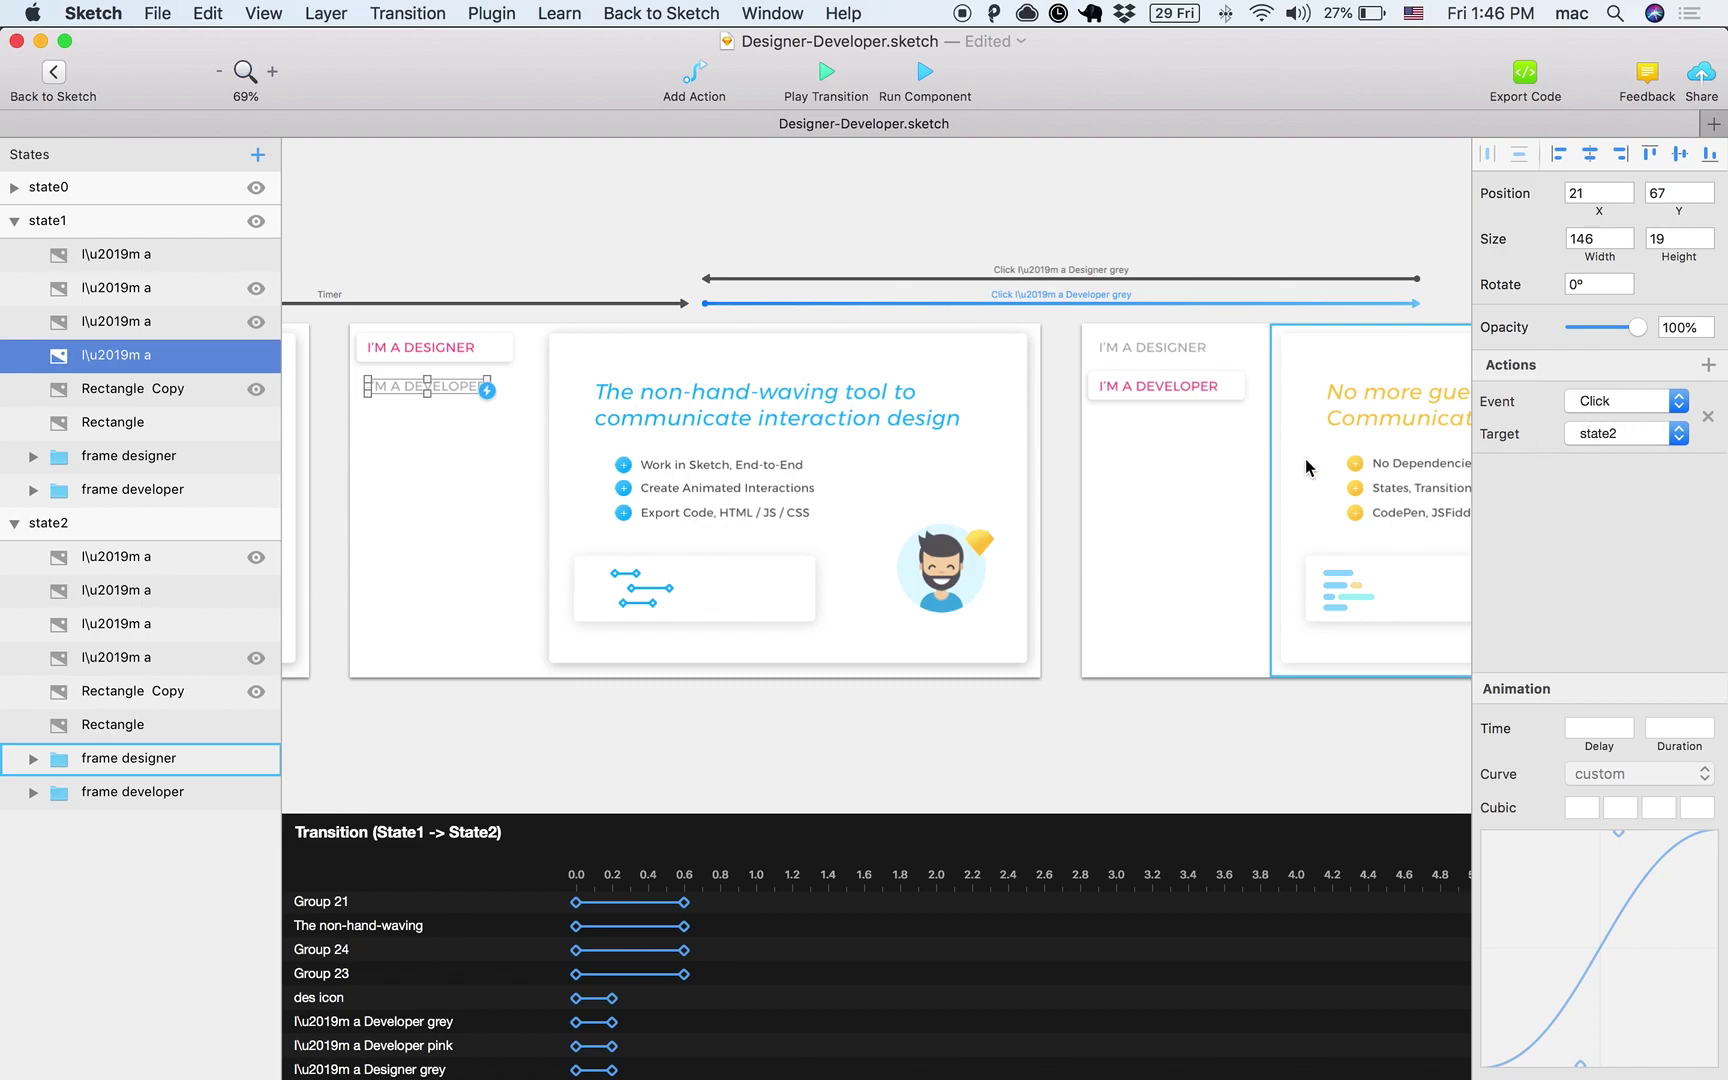
scroll(1307, 467, "right", 2)
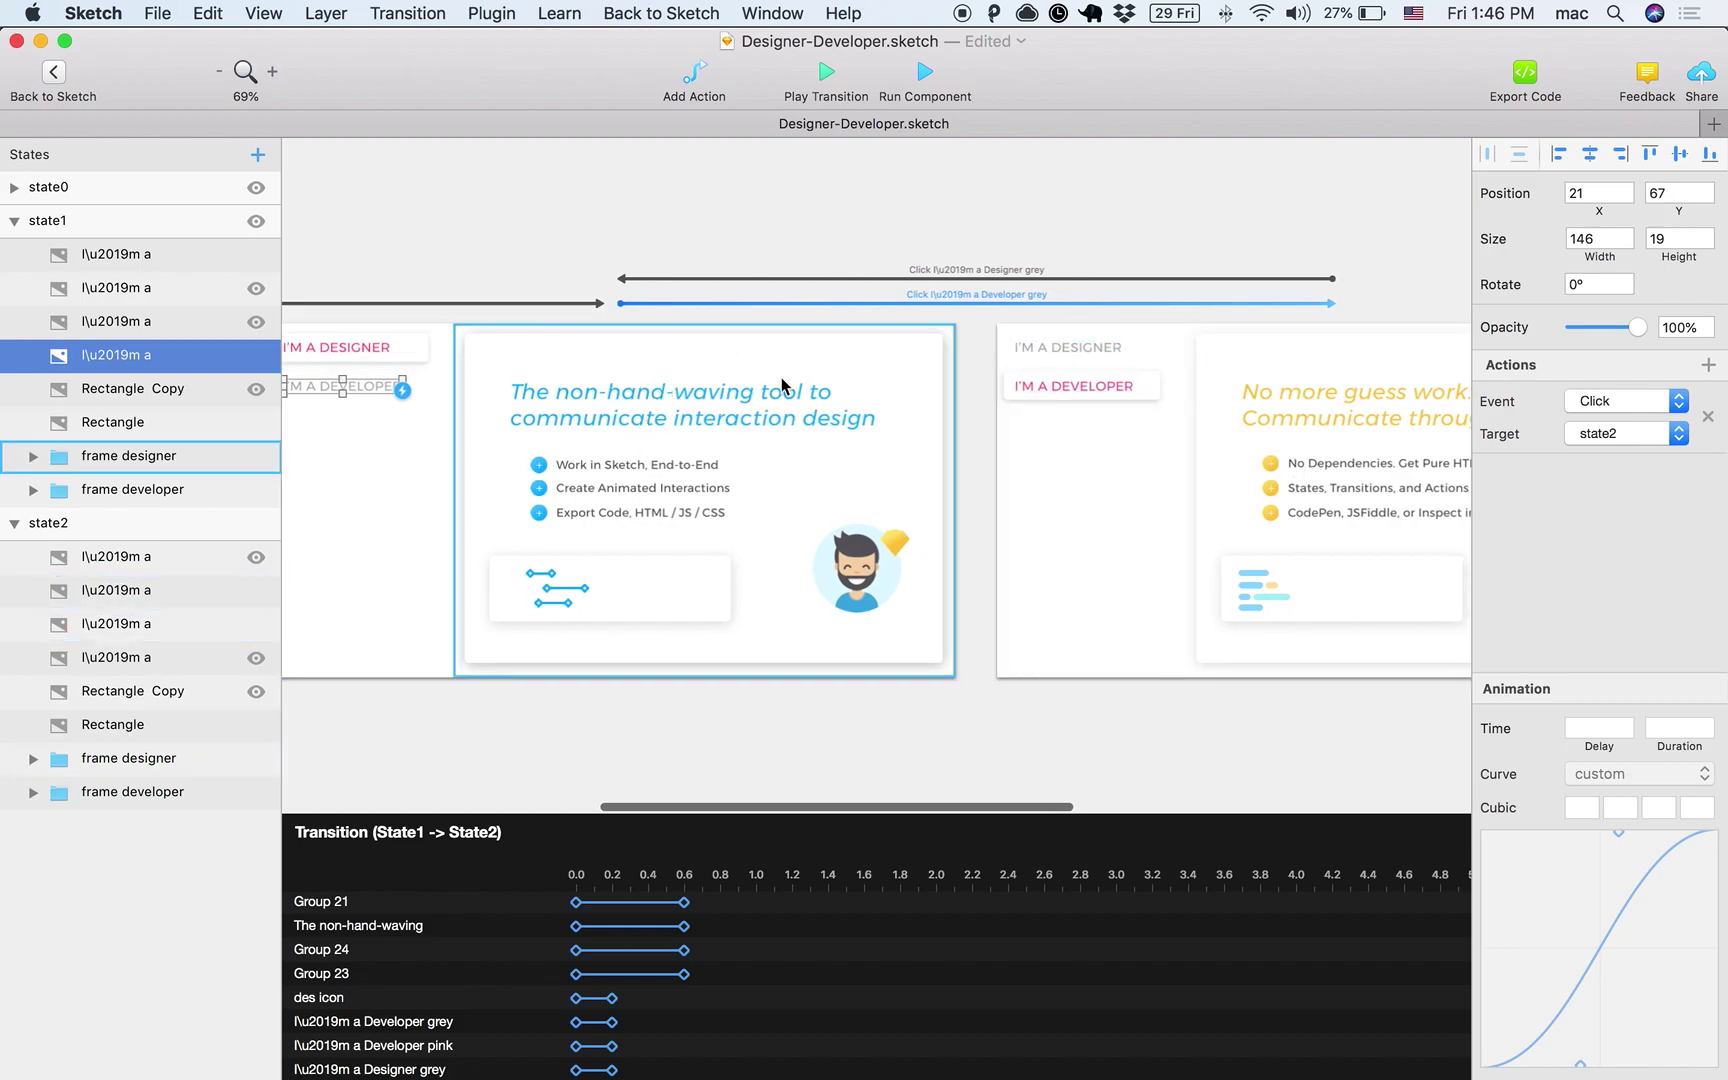
left_click(929, 86)
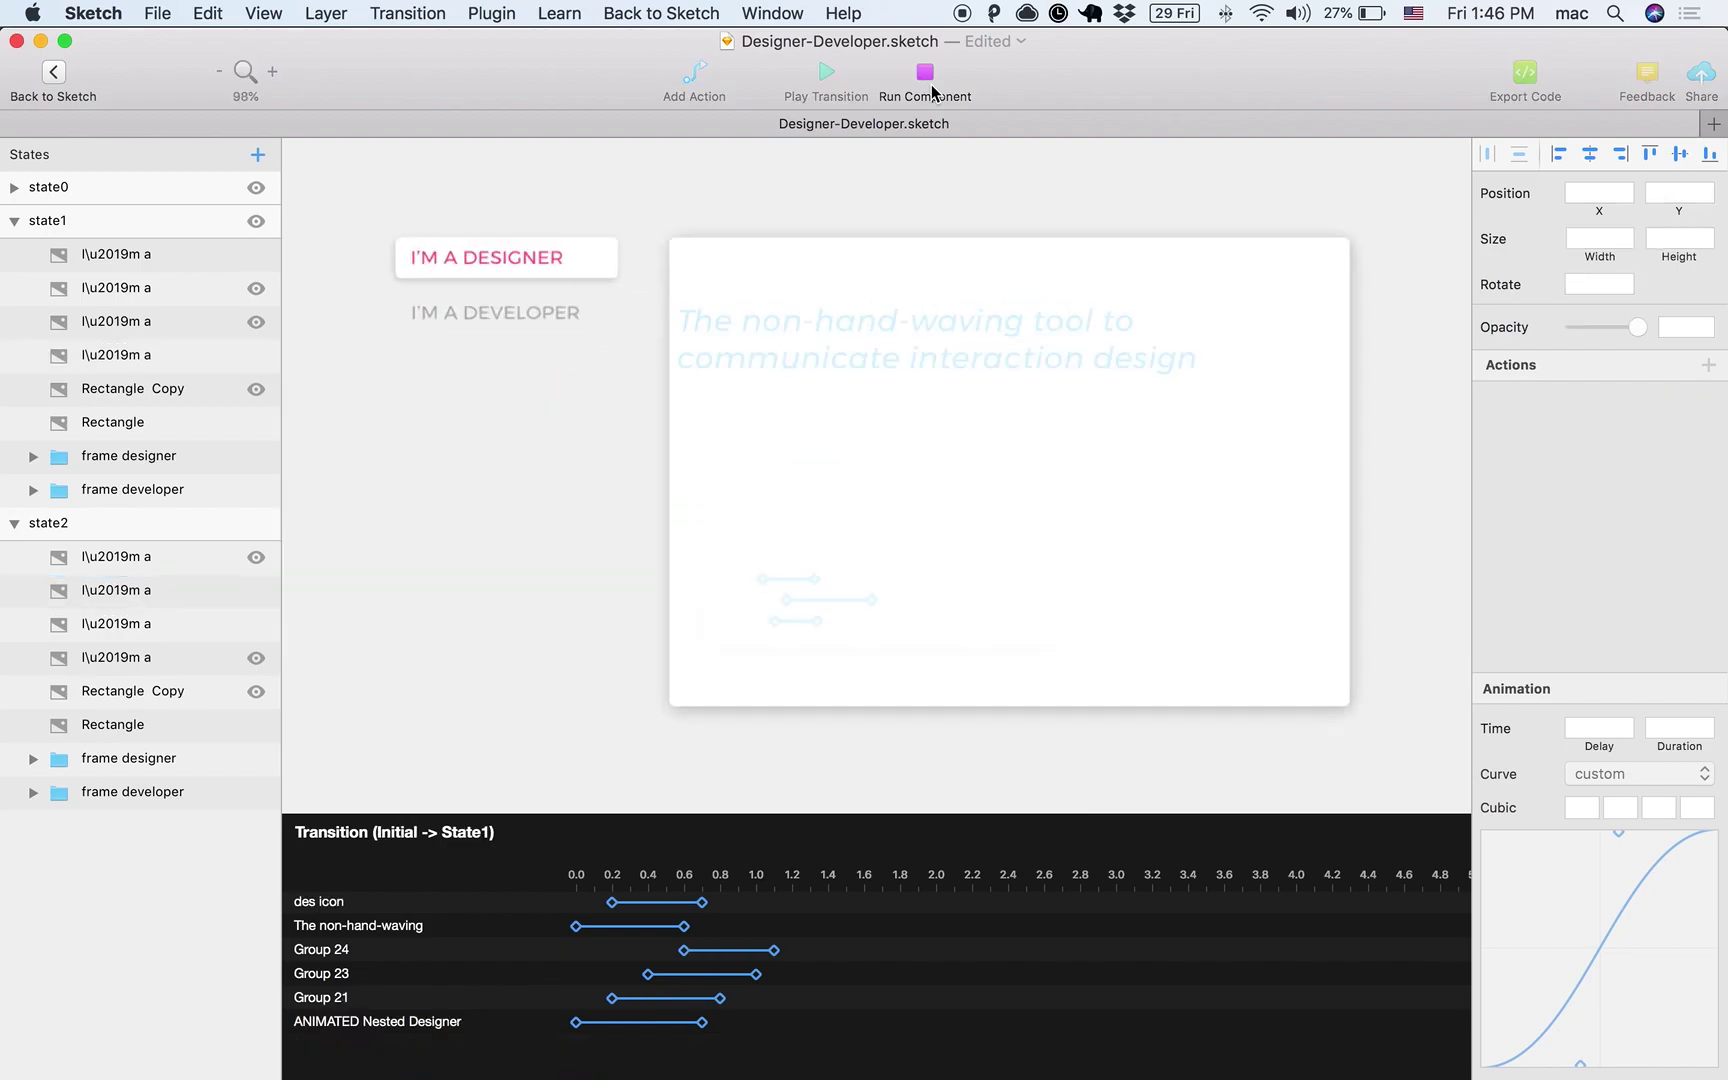
left_click(541, 309)
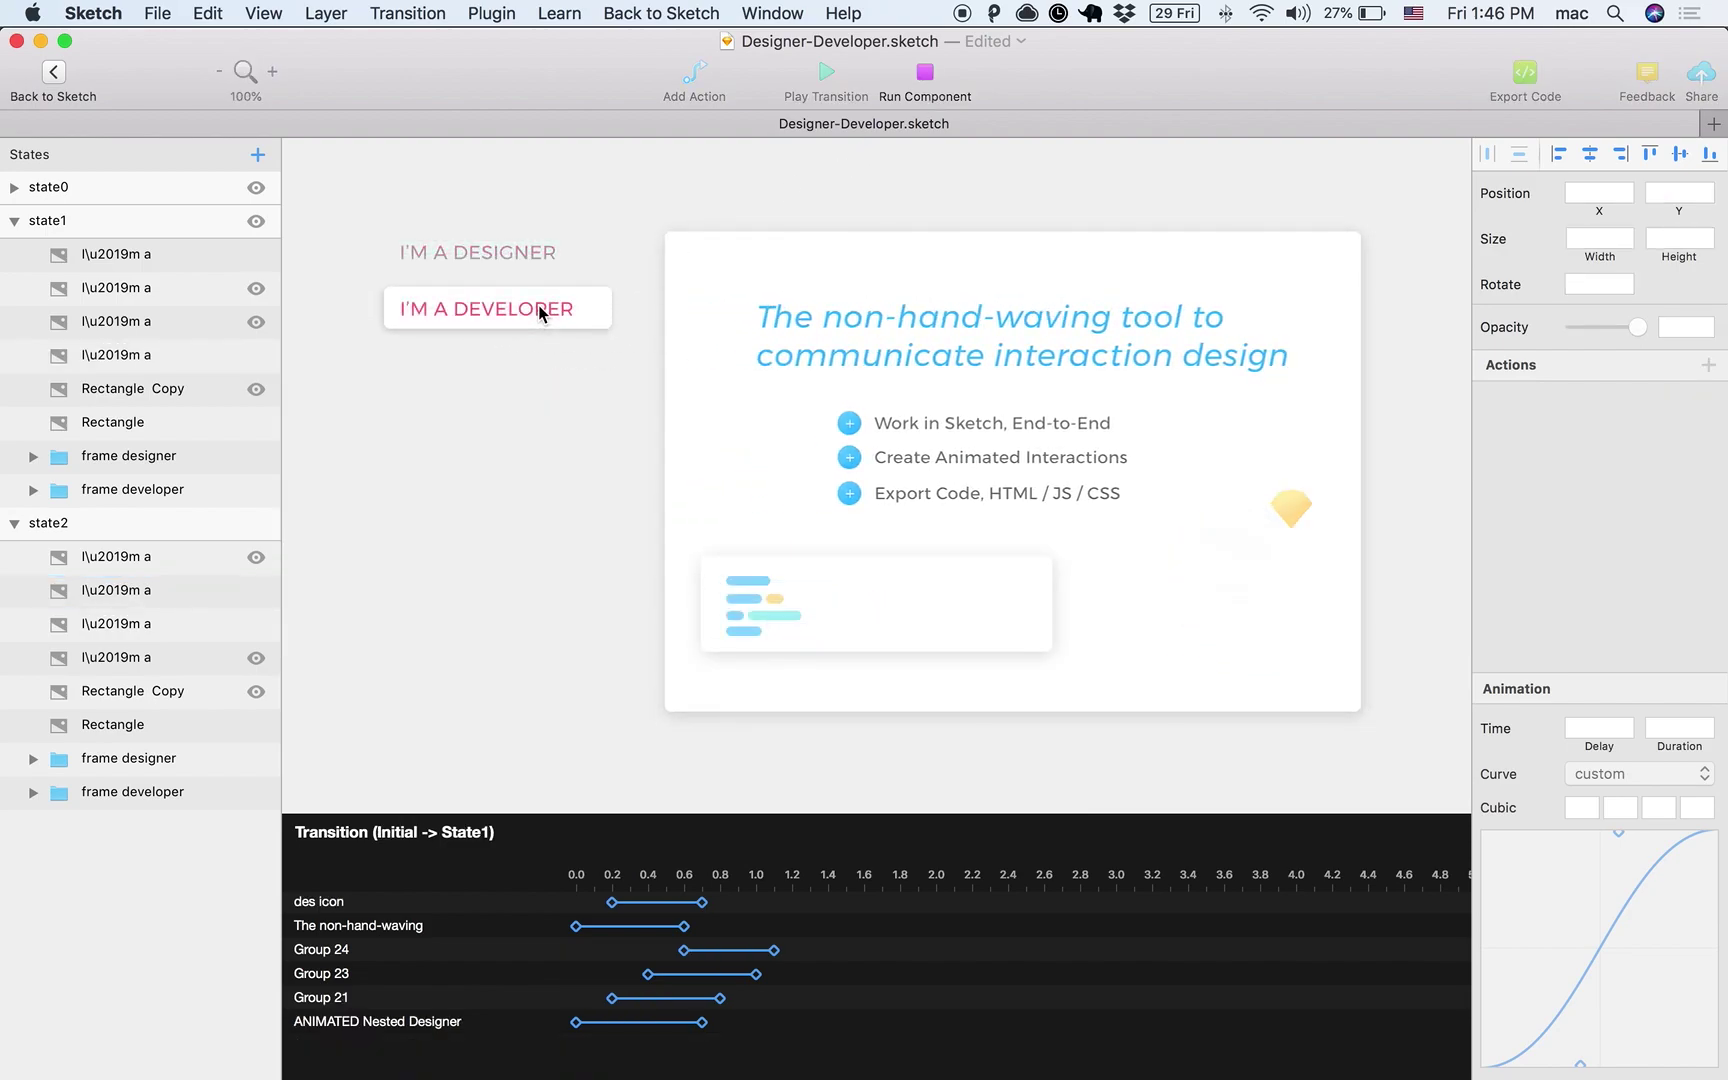
left_click(525, 263)
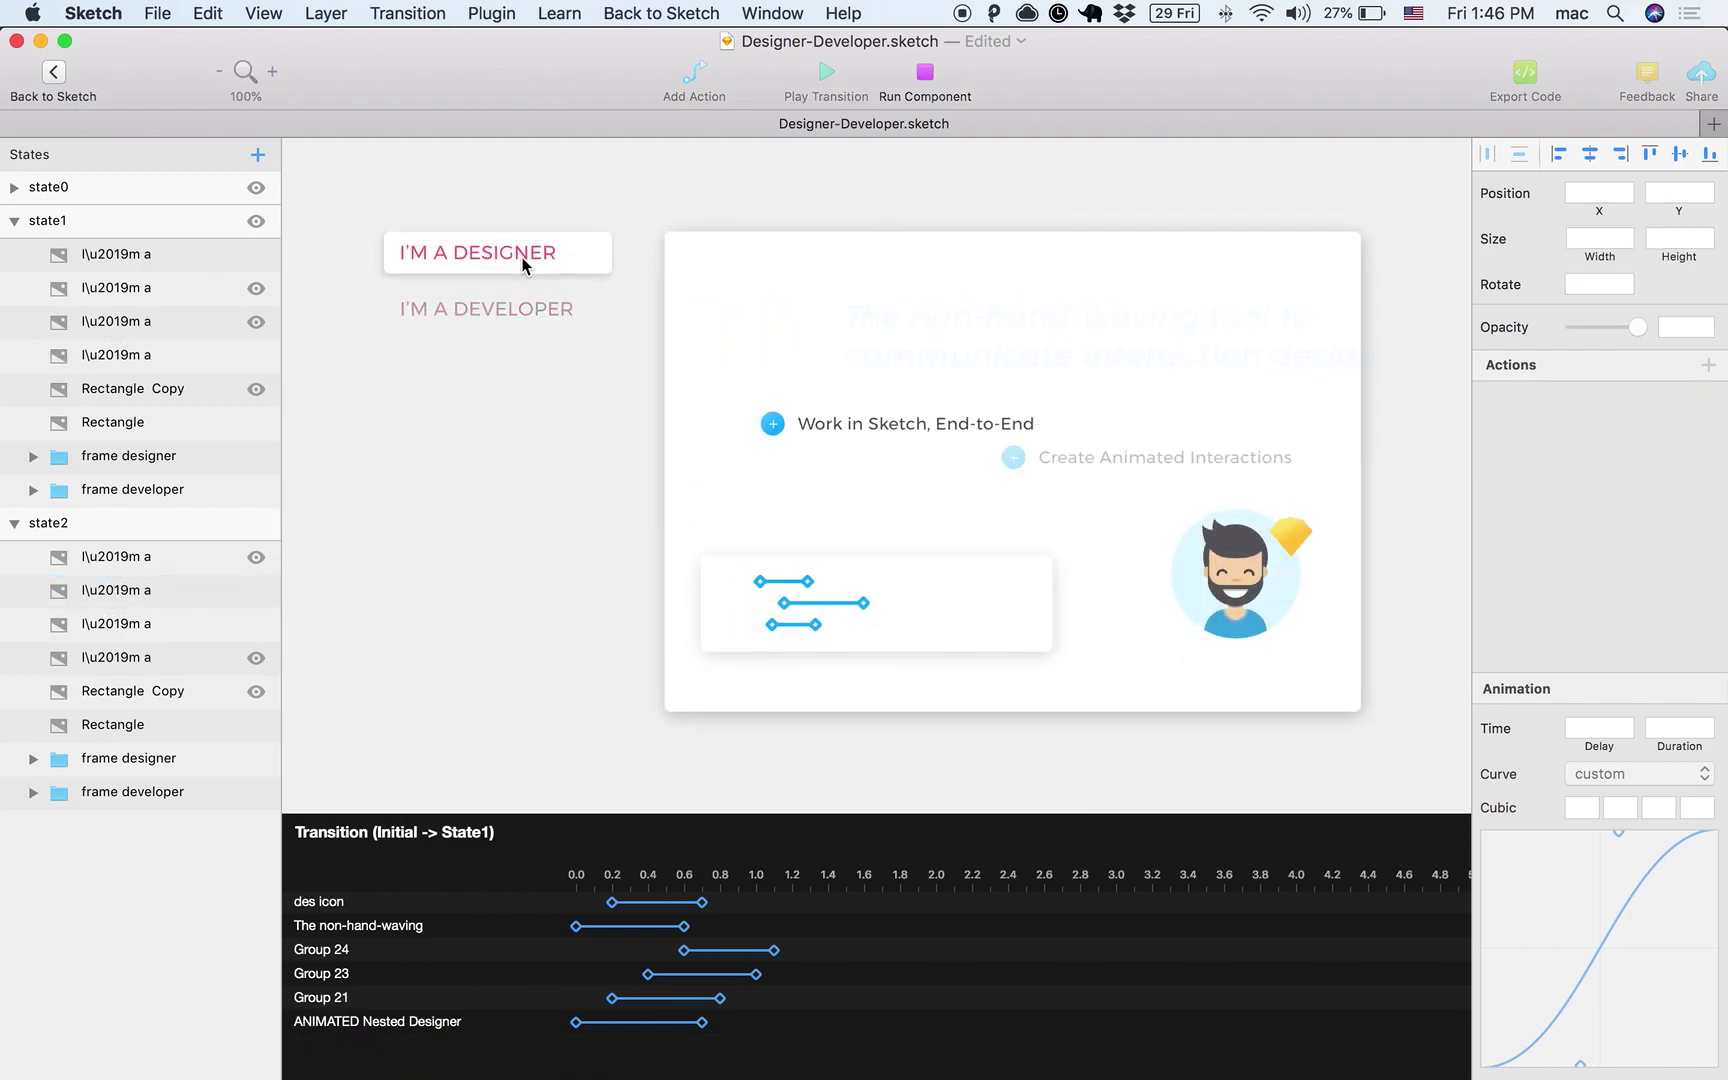
left_click(502, 312)
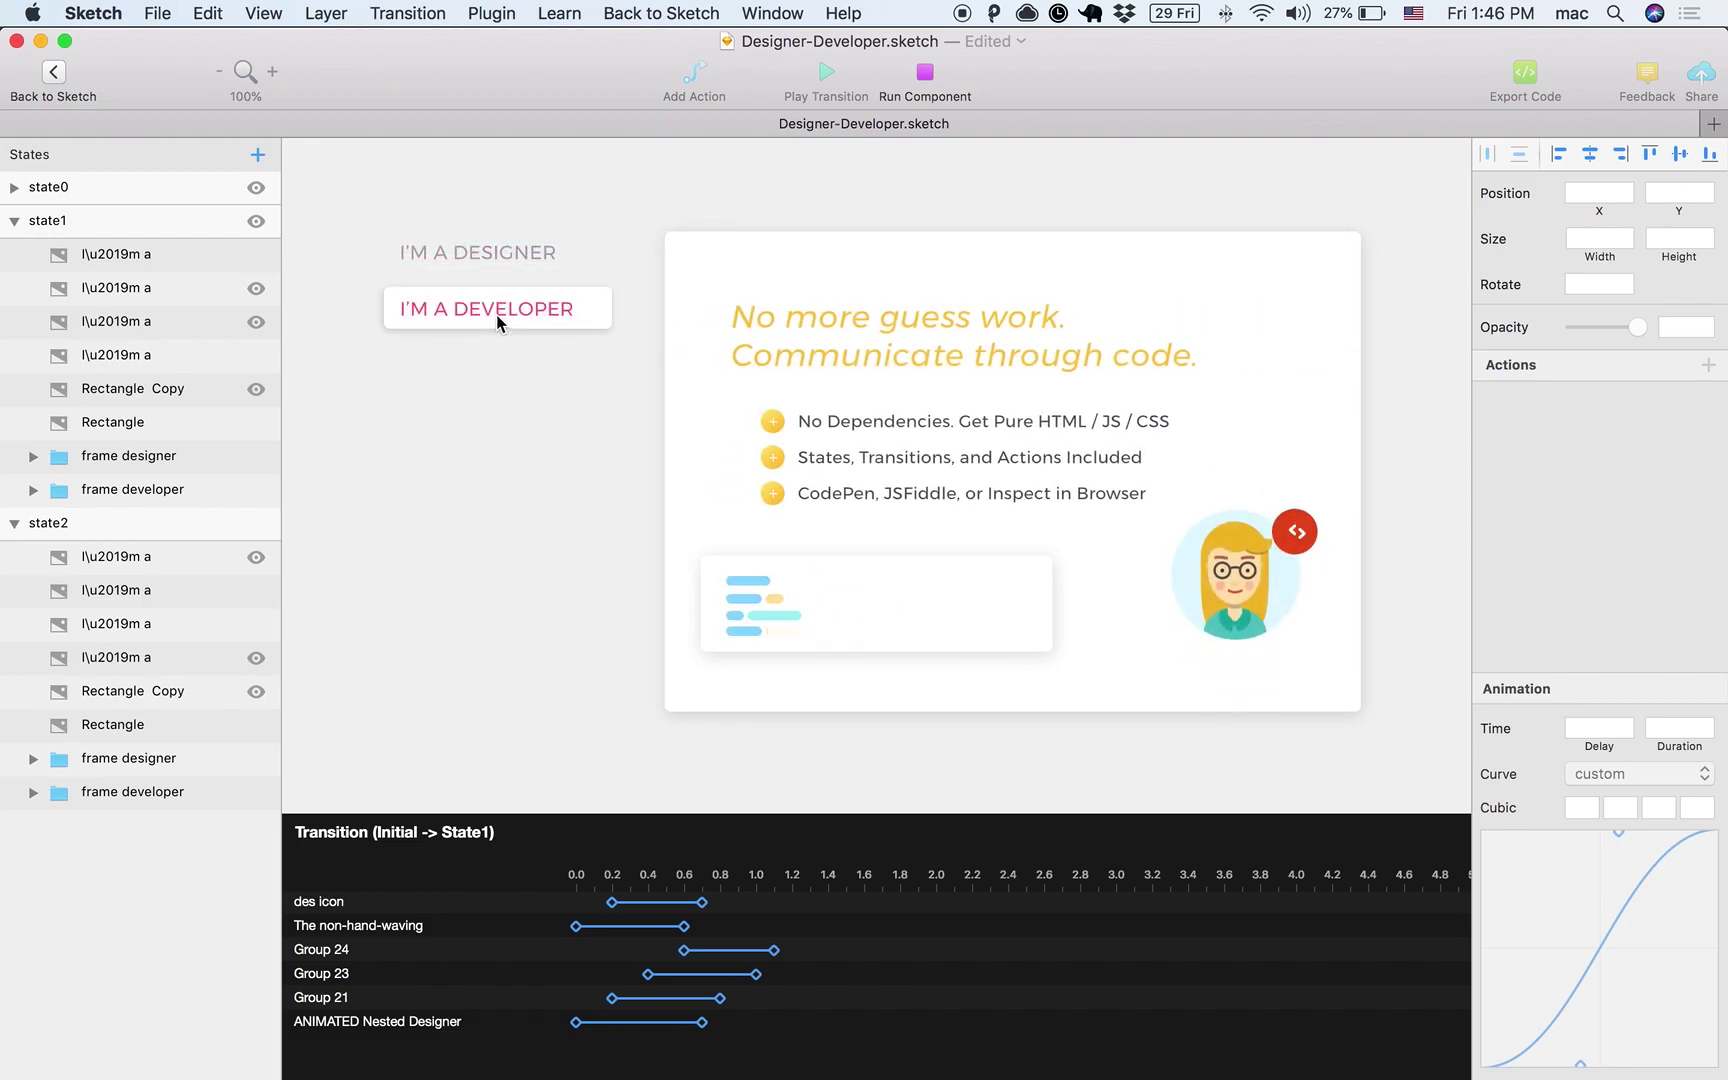
left_click(522, 263)
left_click(491, 250)
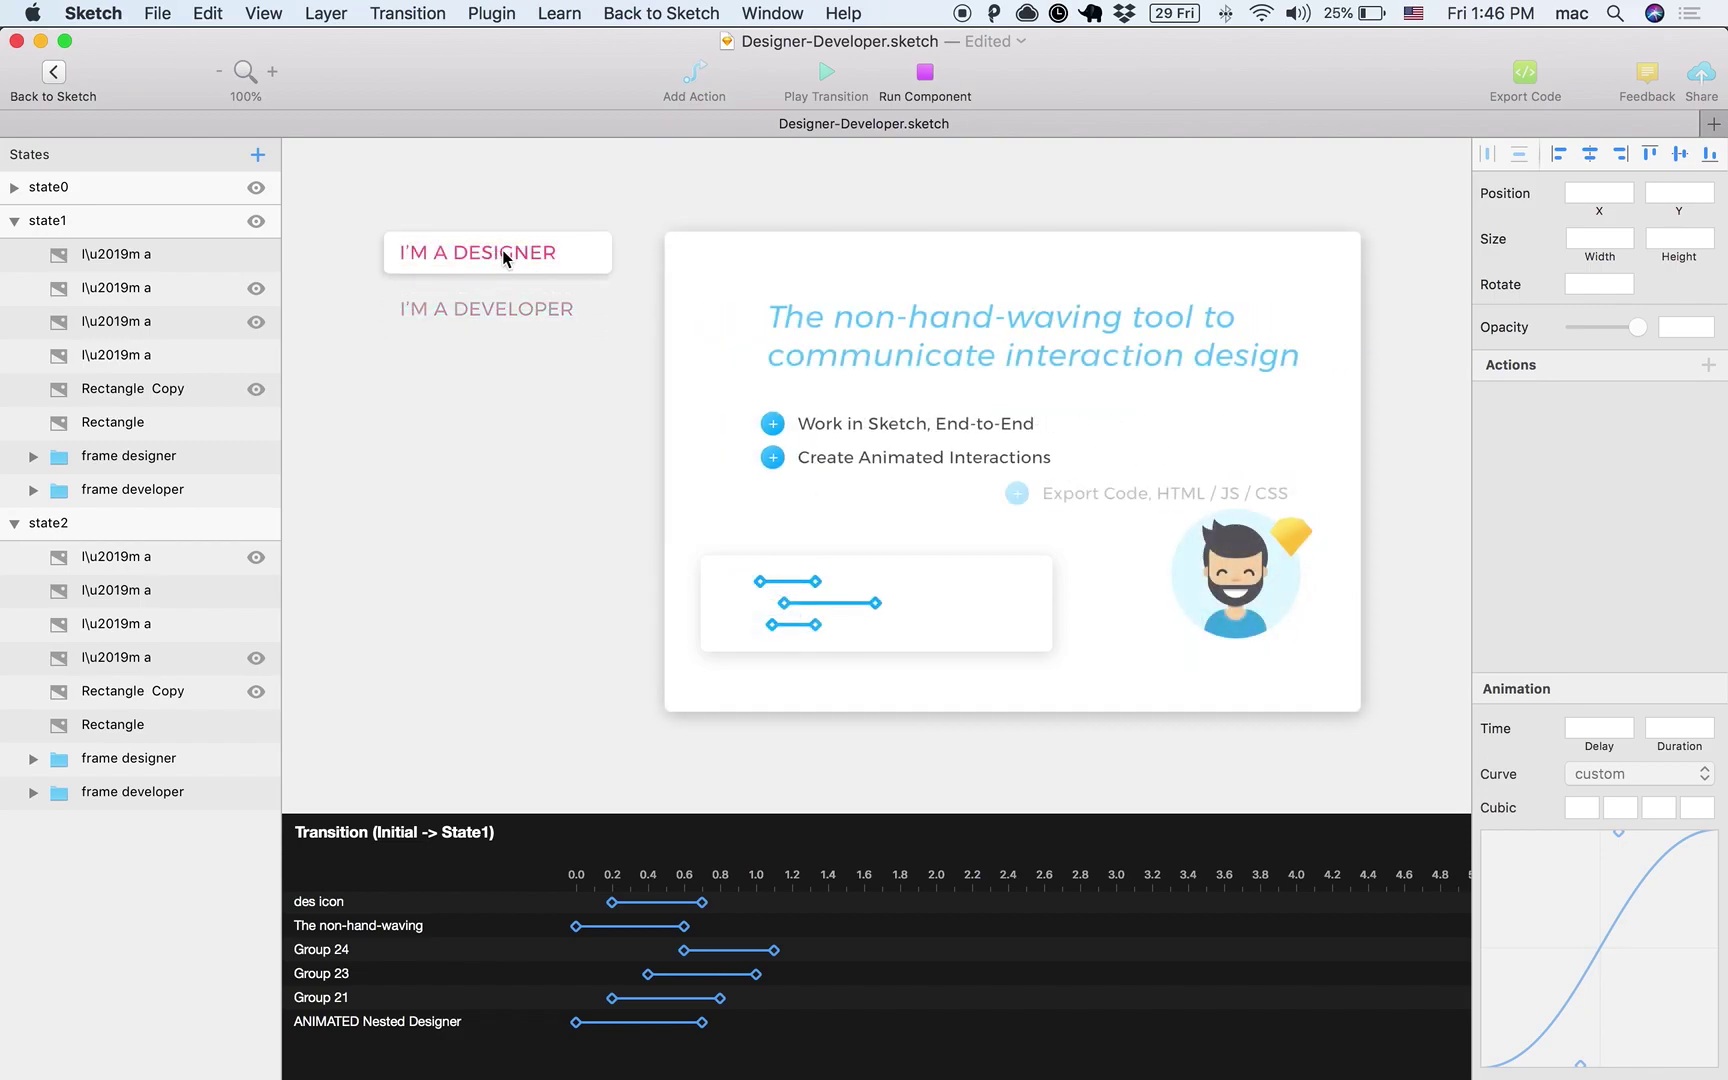
left_click(522, 313)
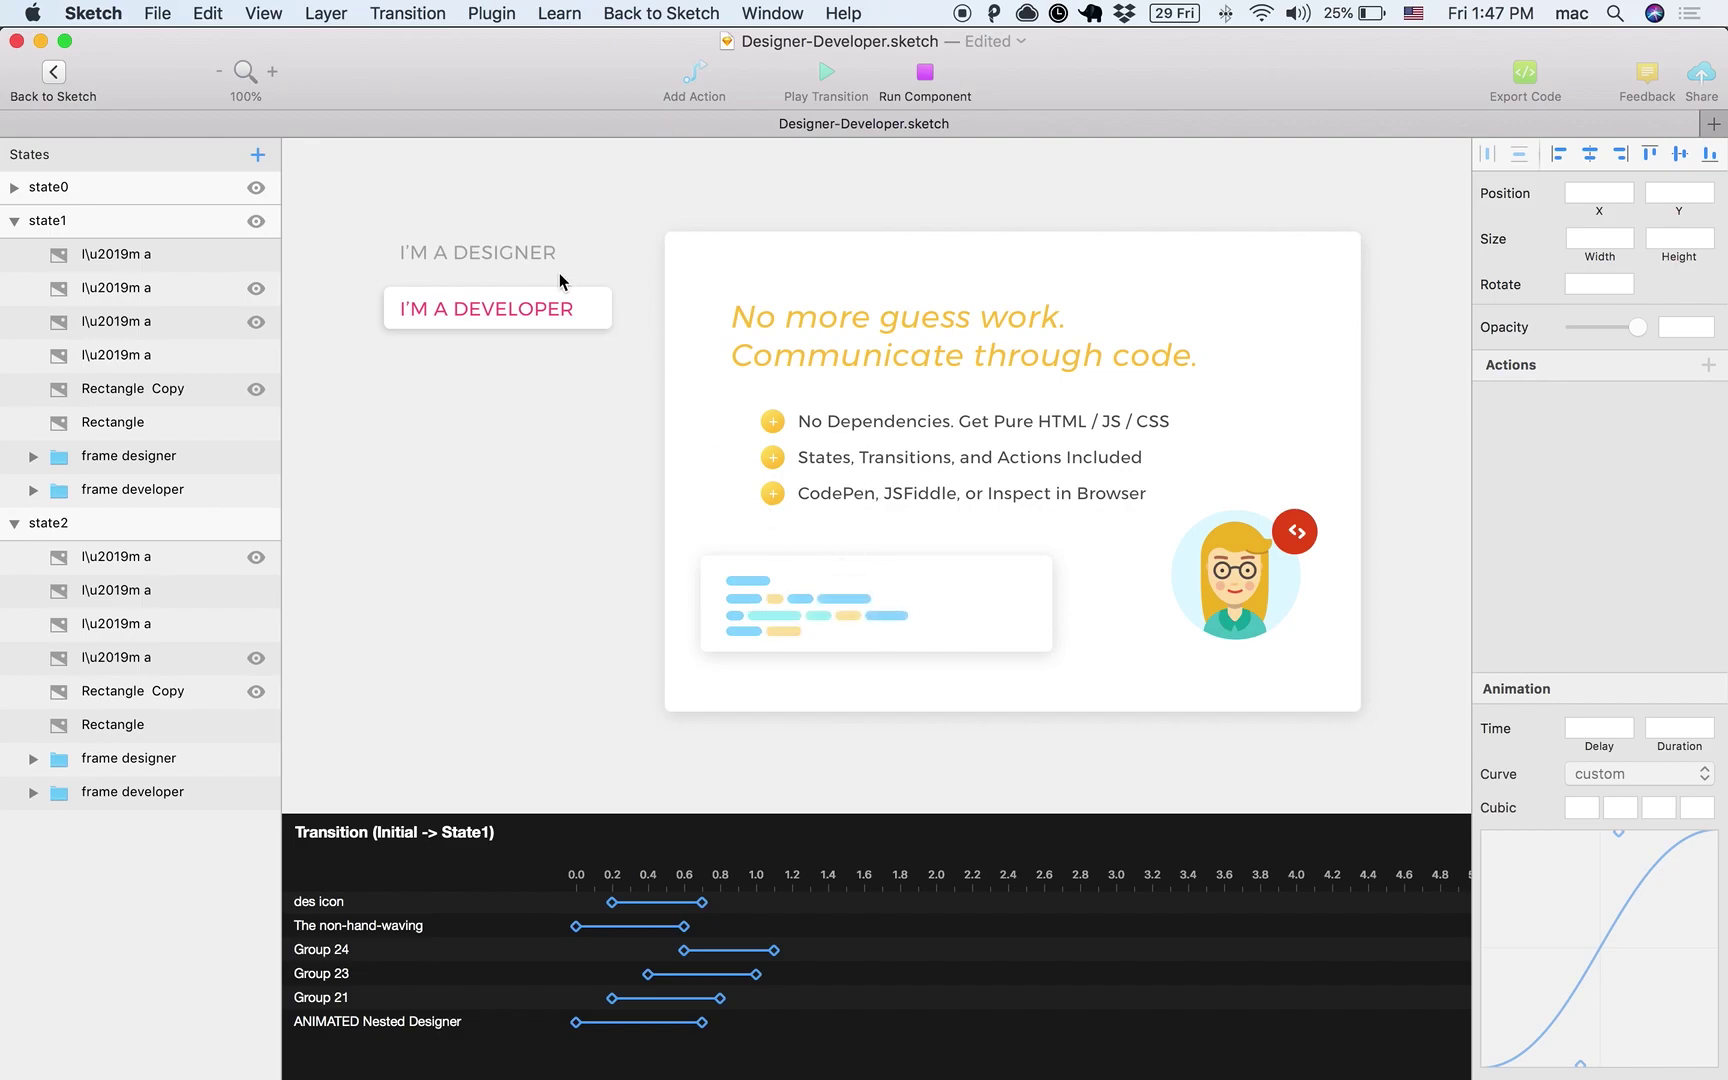
left_click(512, 250)
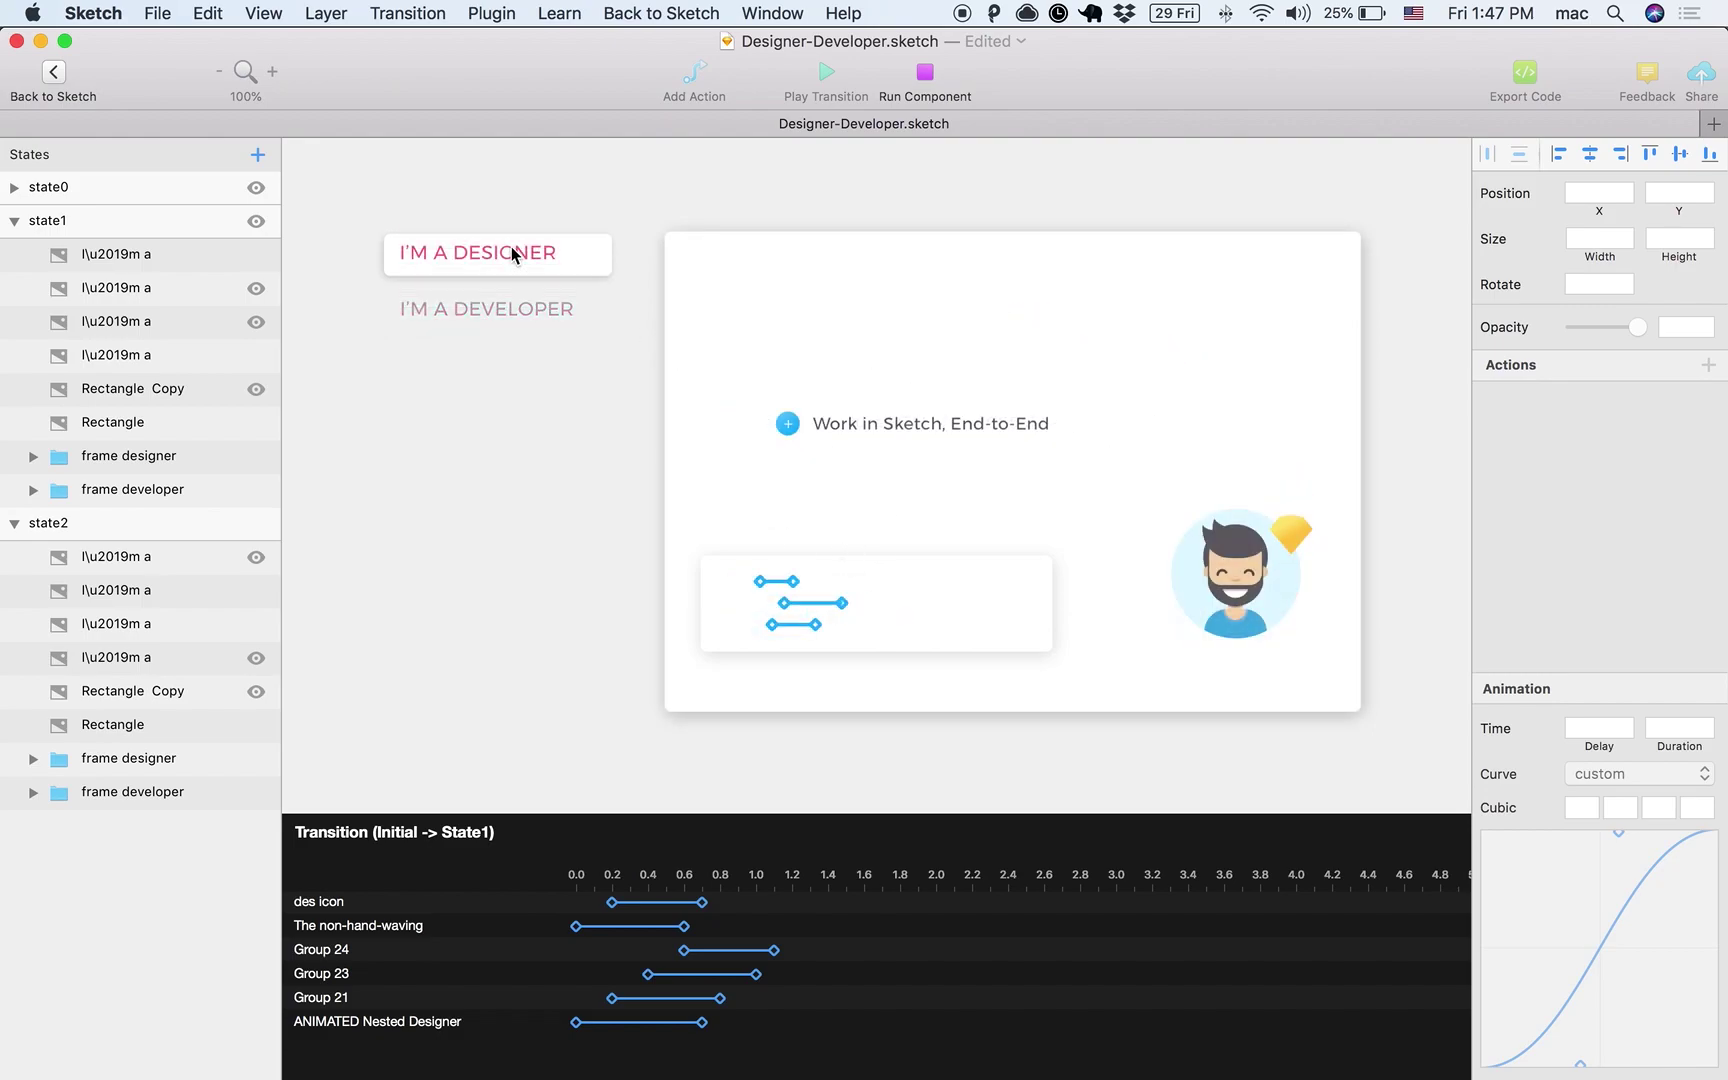
left_click(910, 94)
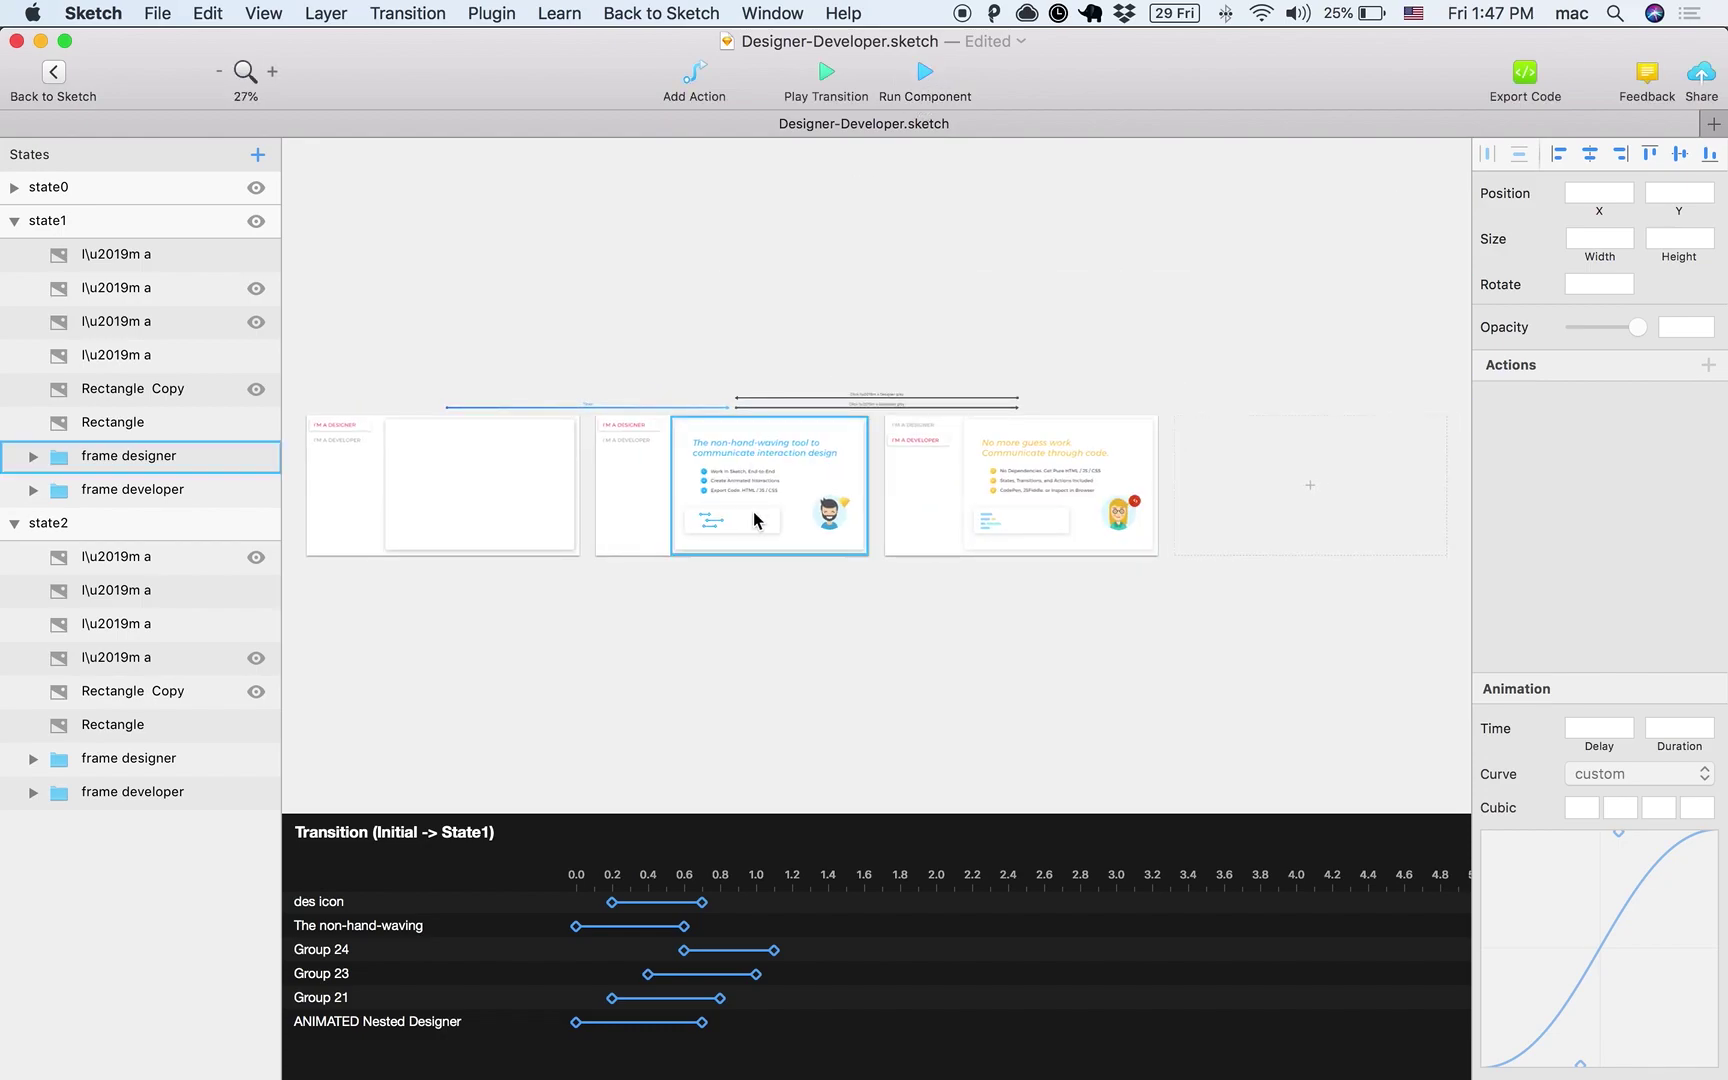
Select frame designer in state1, expand its layers, and open the nested ANIMATED icon component.
left_click(752, 513)
left_click(50, 458)
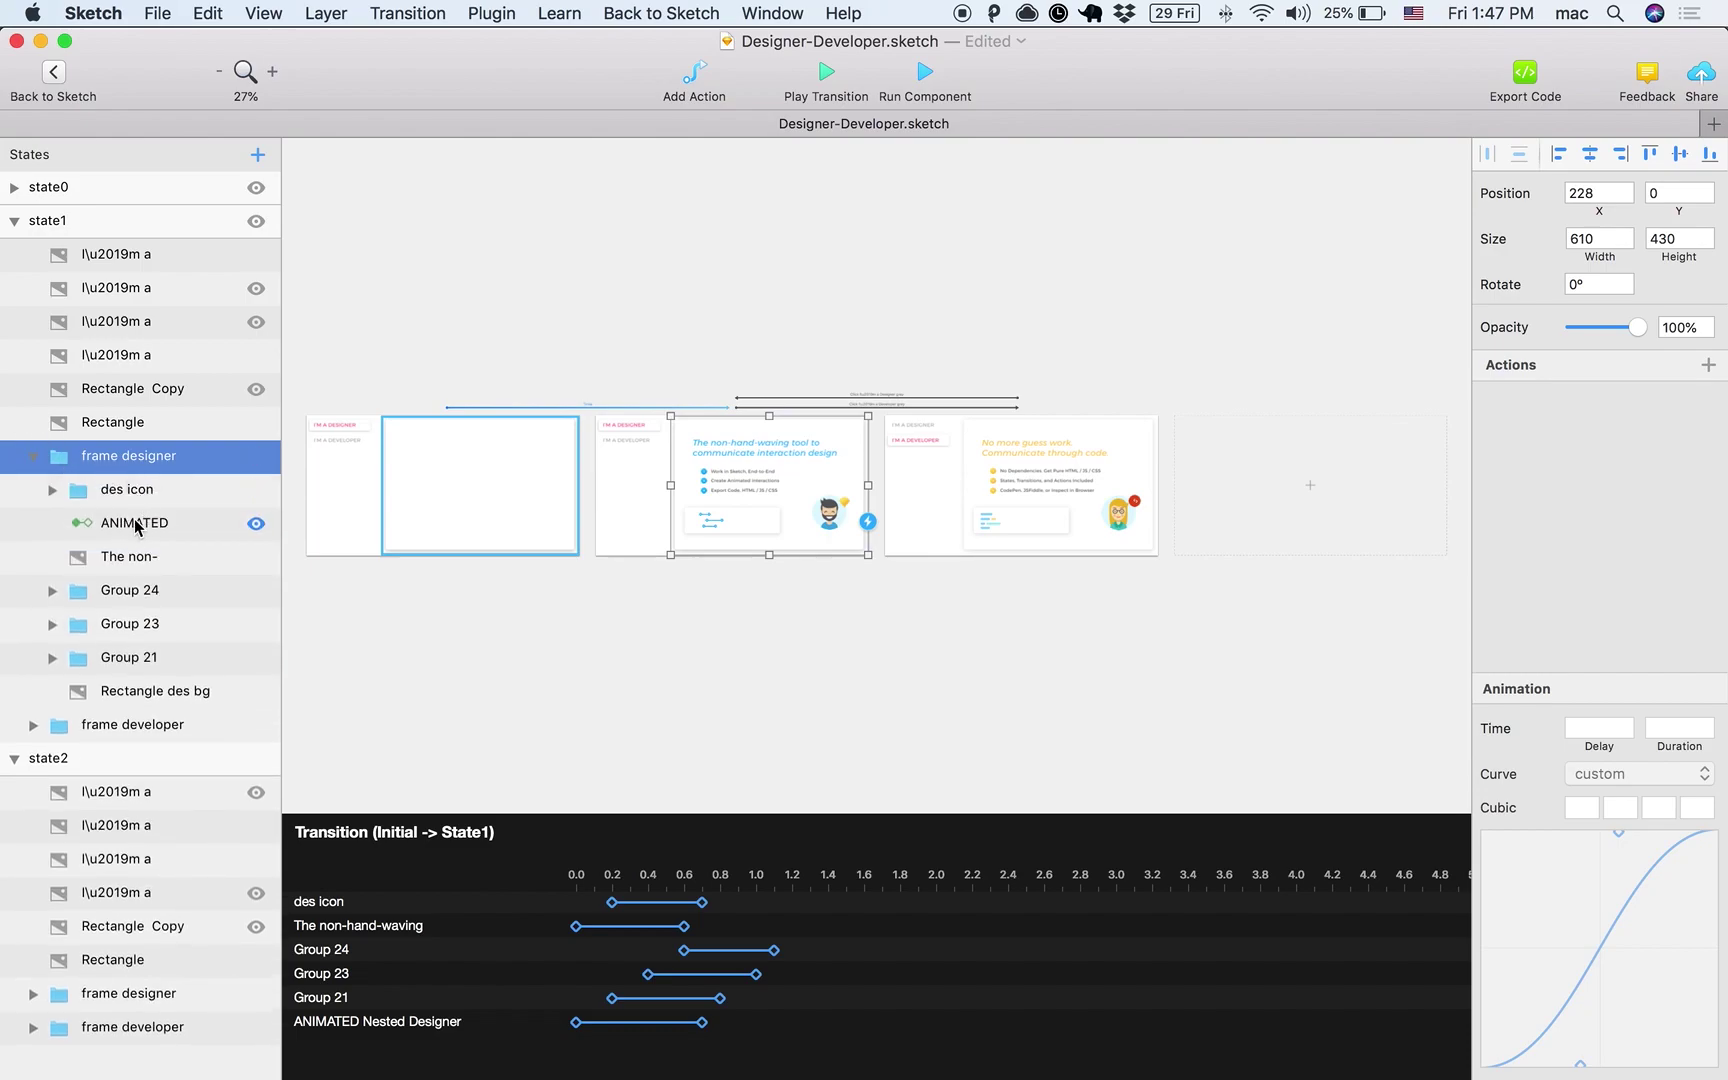
left_click(136, 523)
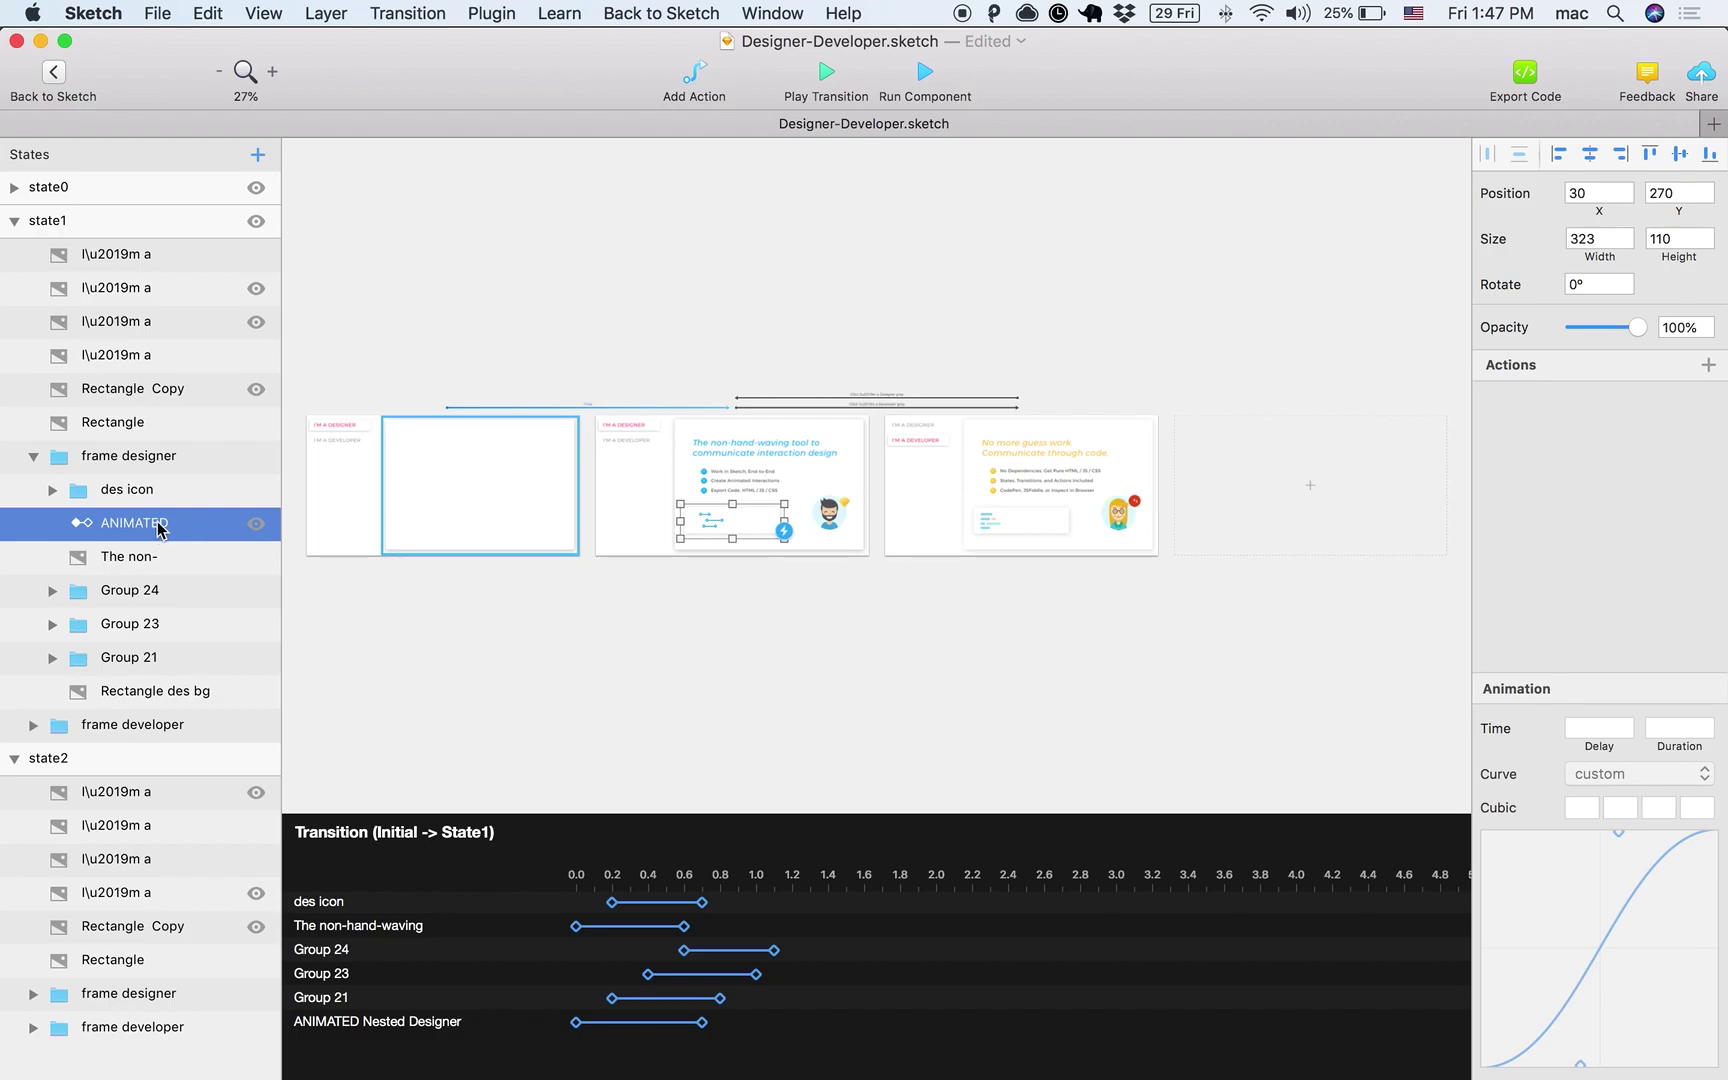
scroll(791, 575, "up", 5)
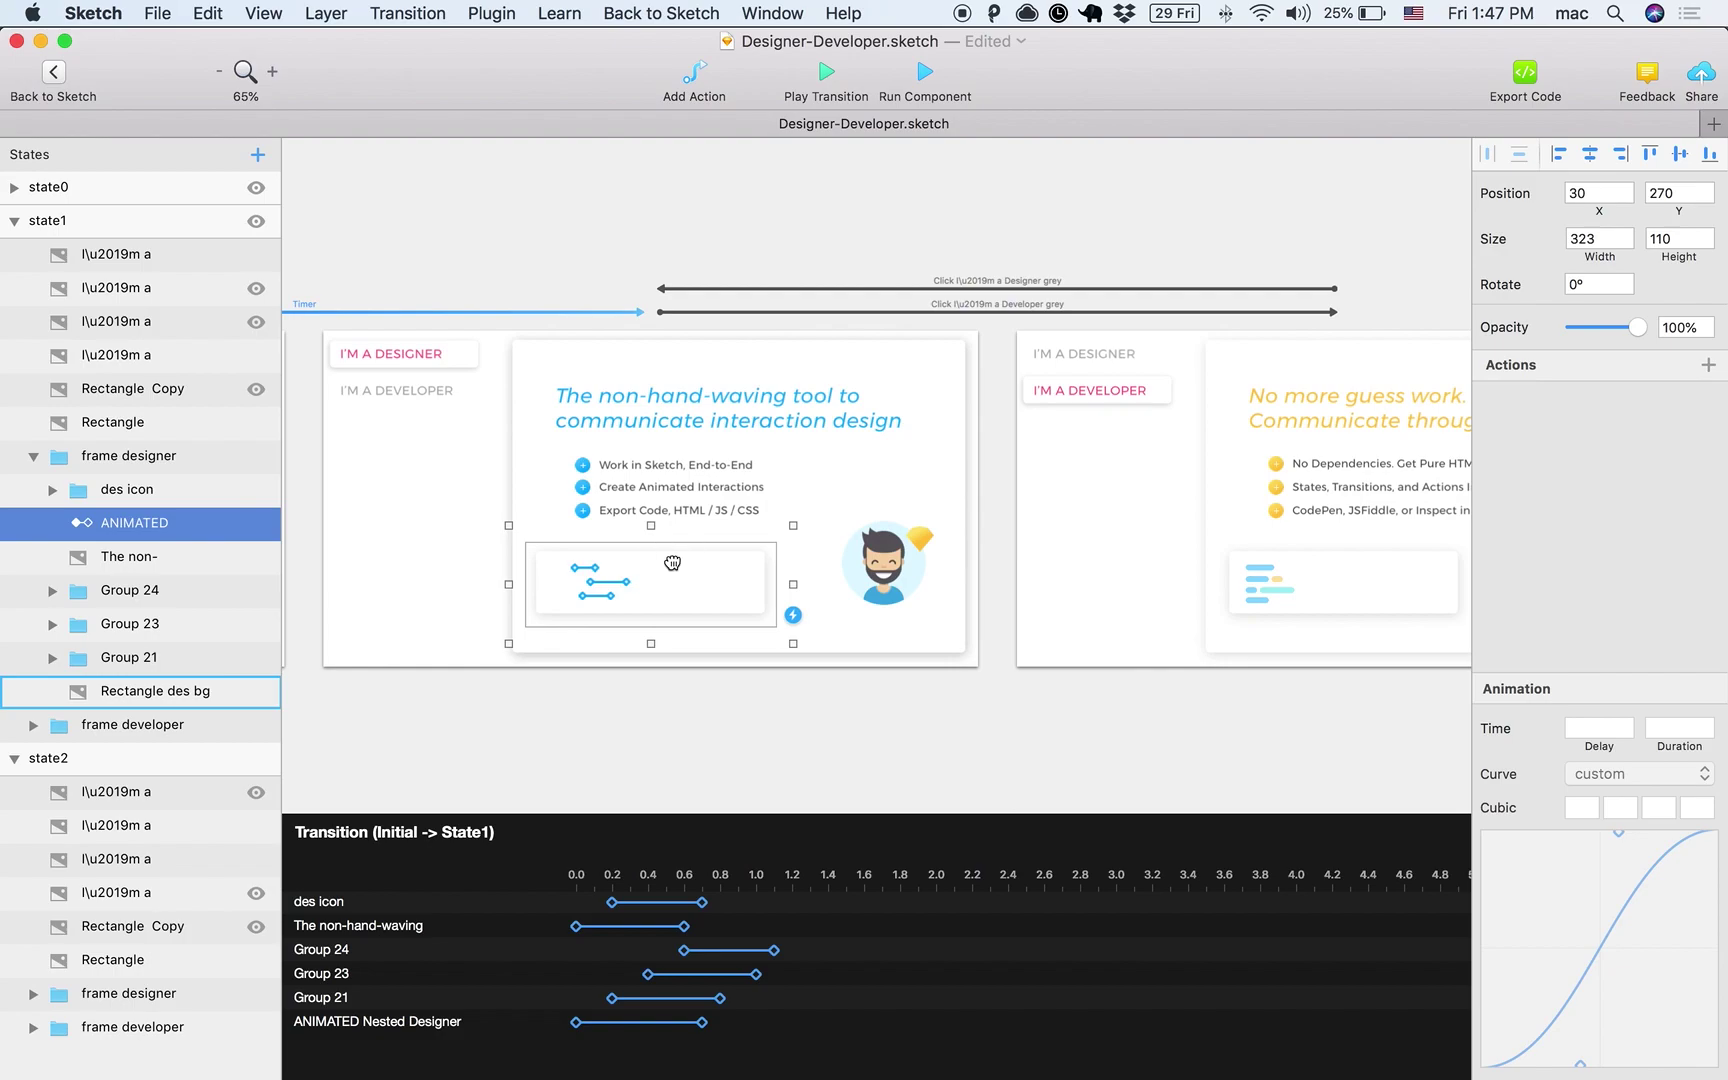
double_click(672, 563)
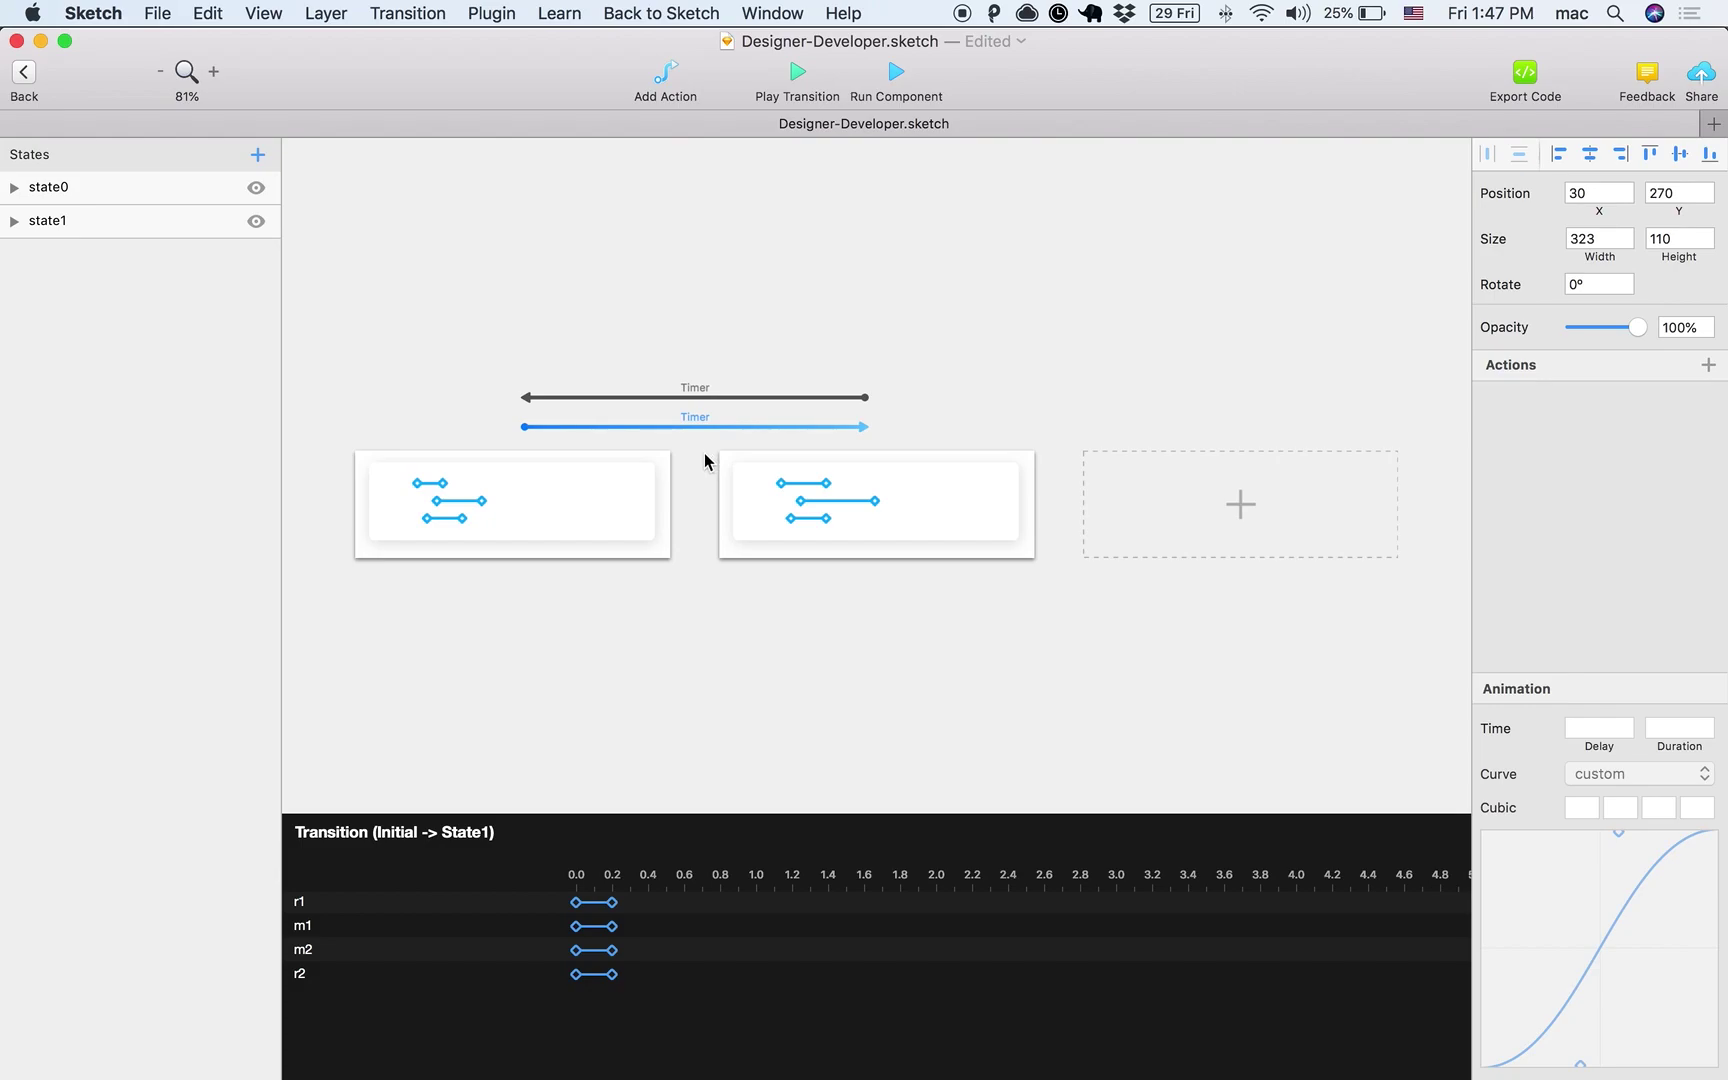
View both Timer transitions of the ANIMATED icon and lengthen r1 to 0.7 seconds.
scroll(704, 460, "up", 3)
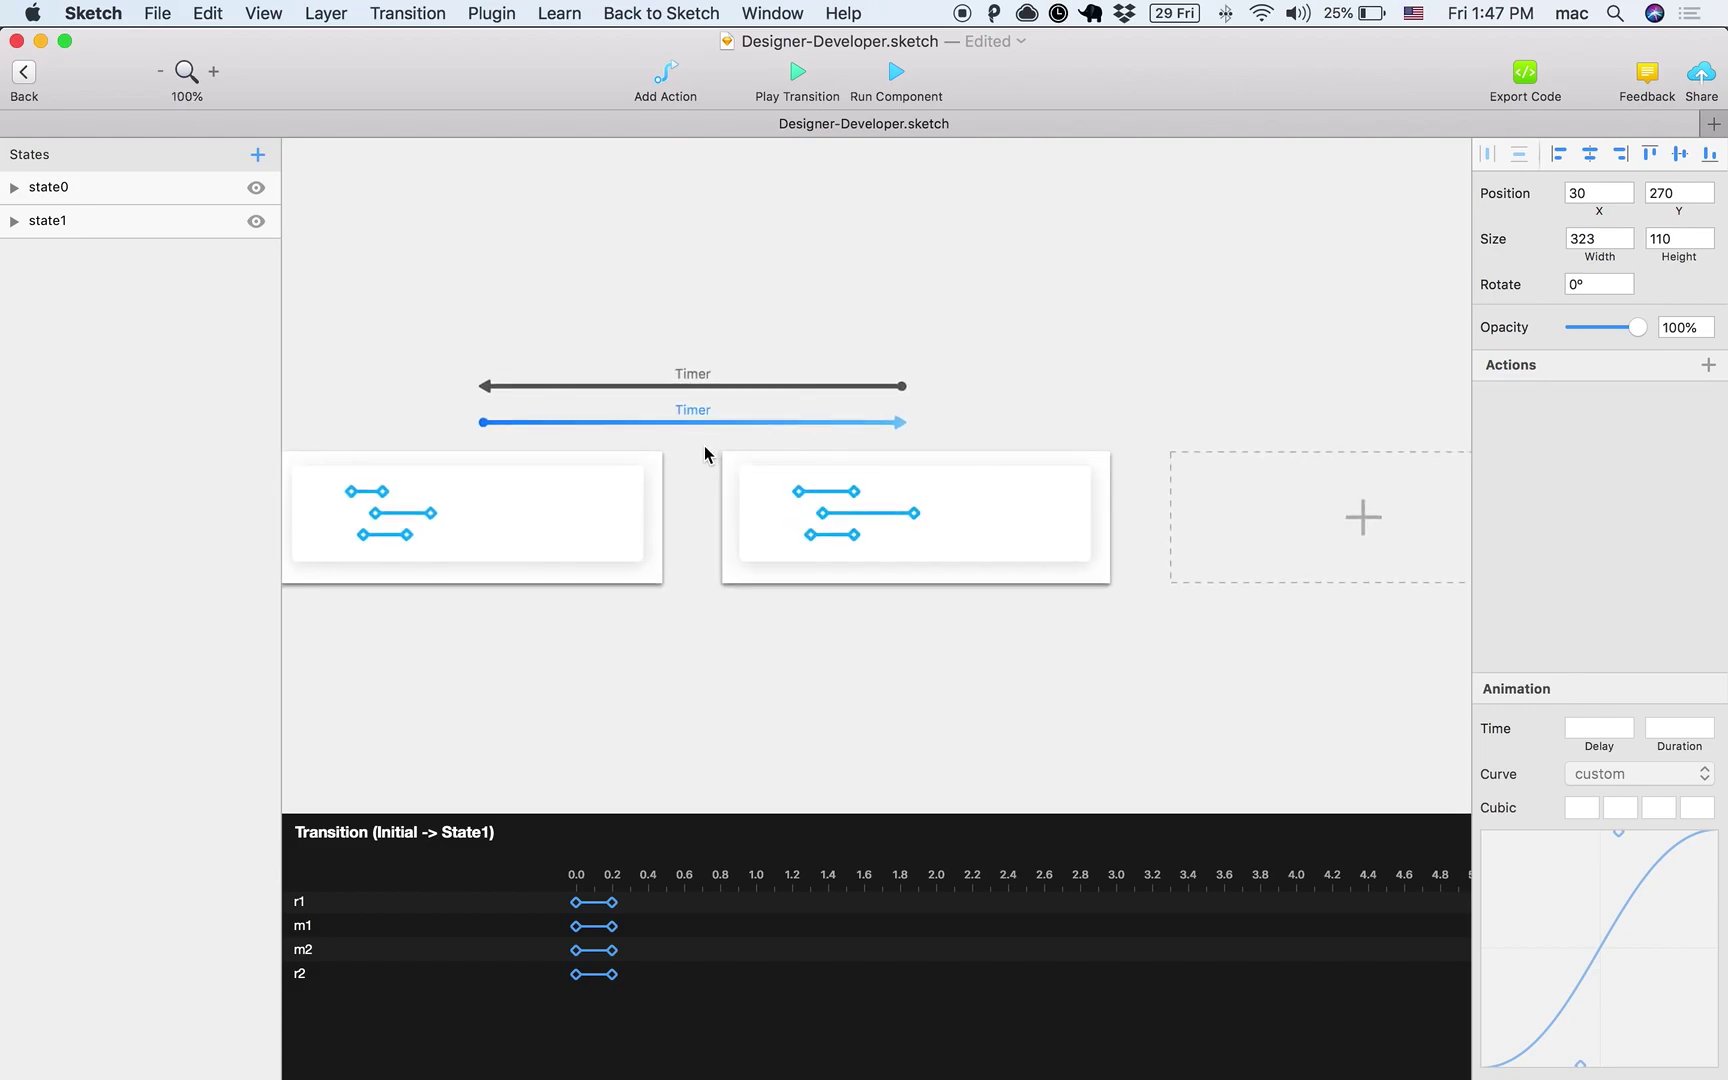
scroll(601, 397, "left", 3)
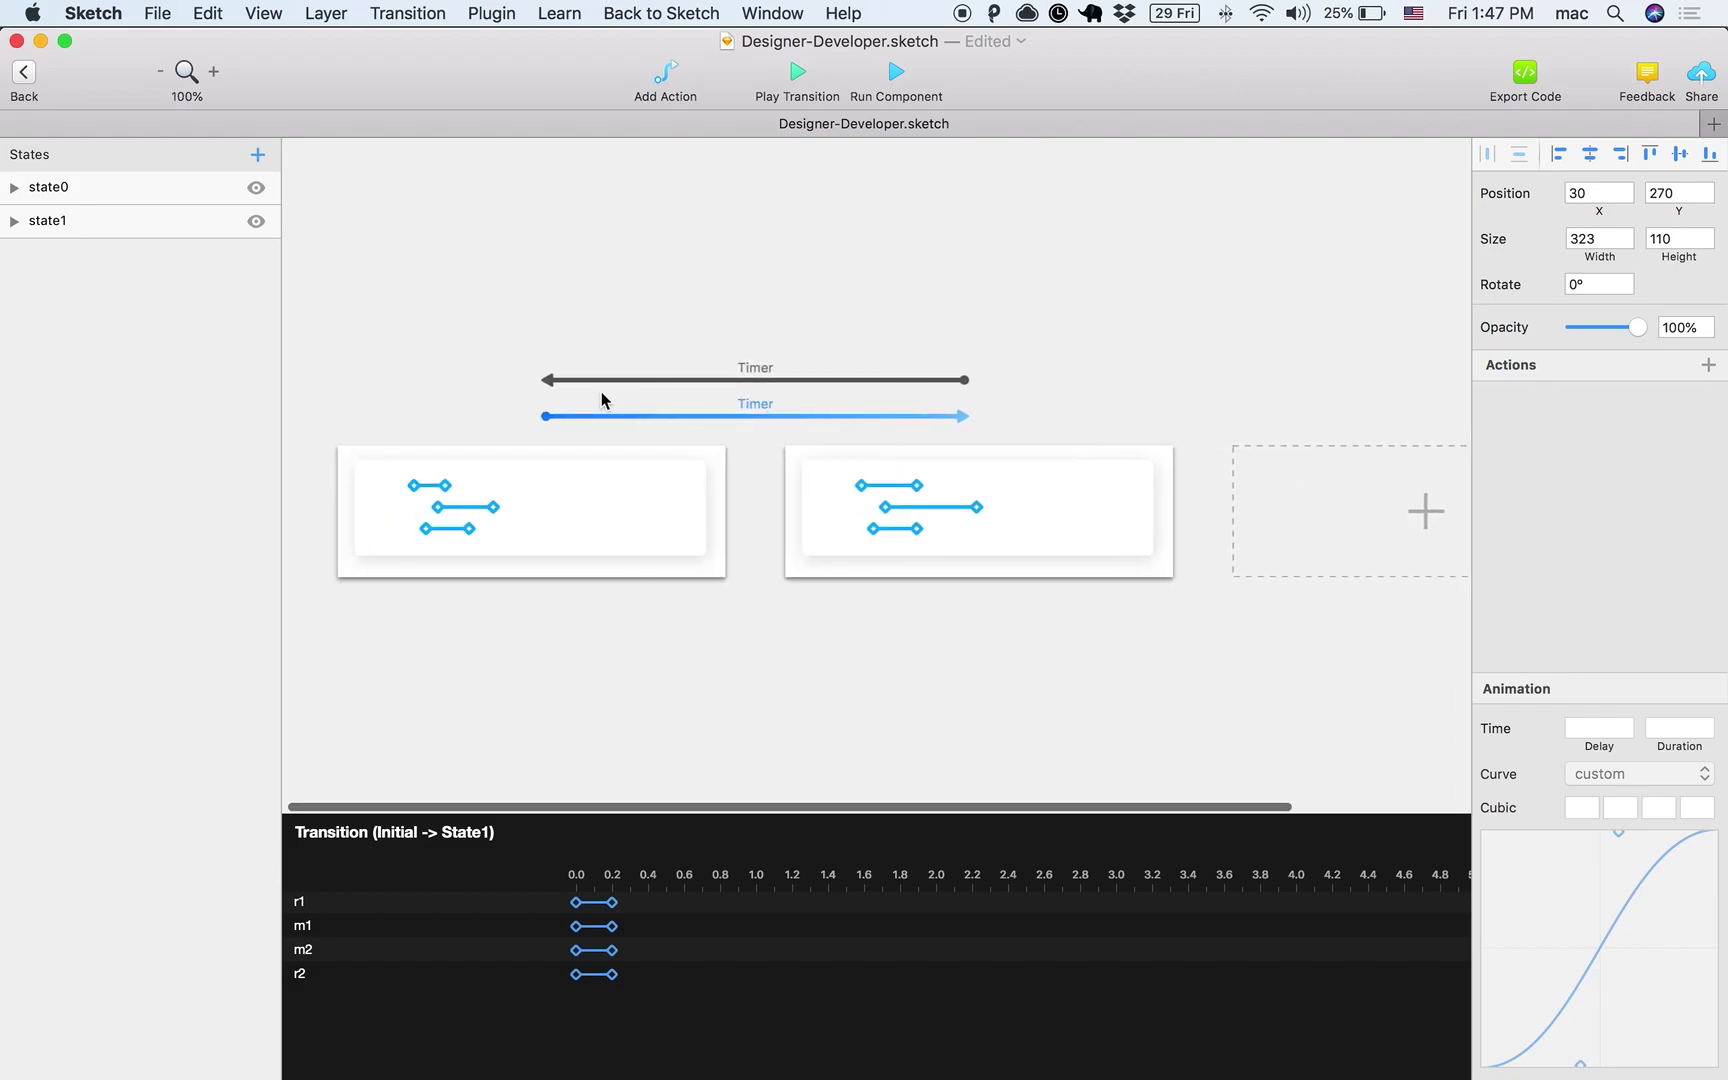
left_click(740, 380)
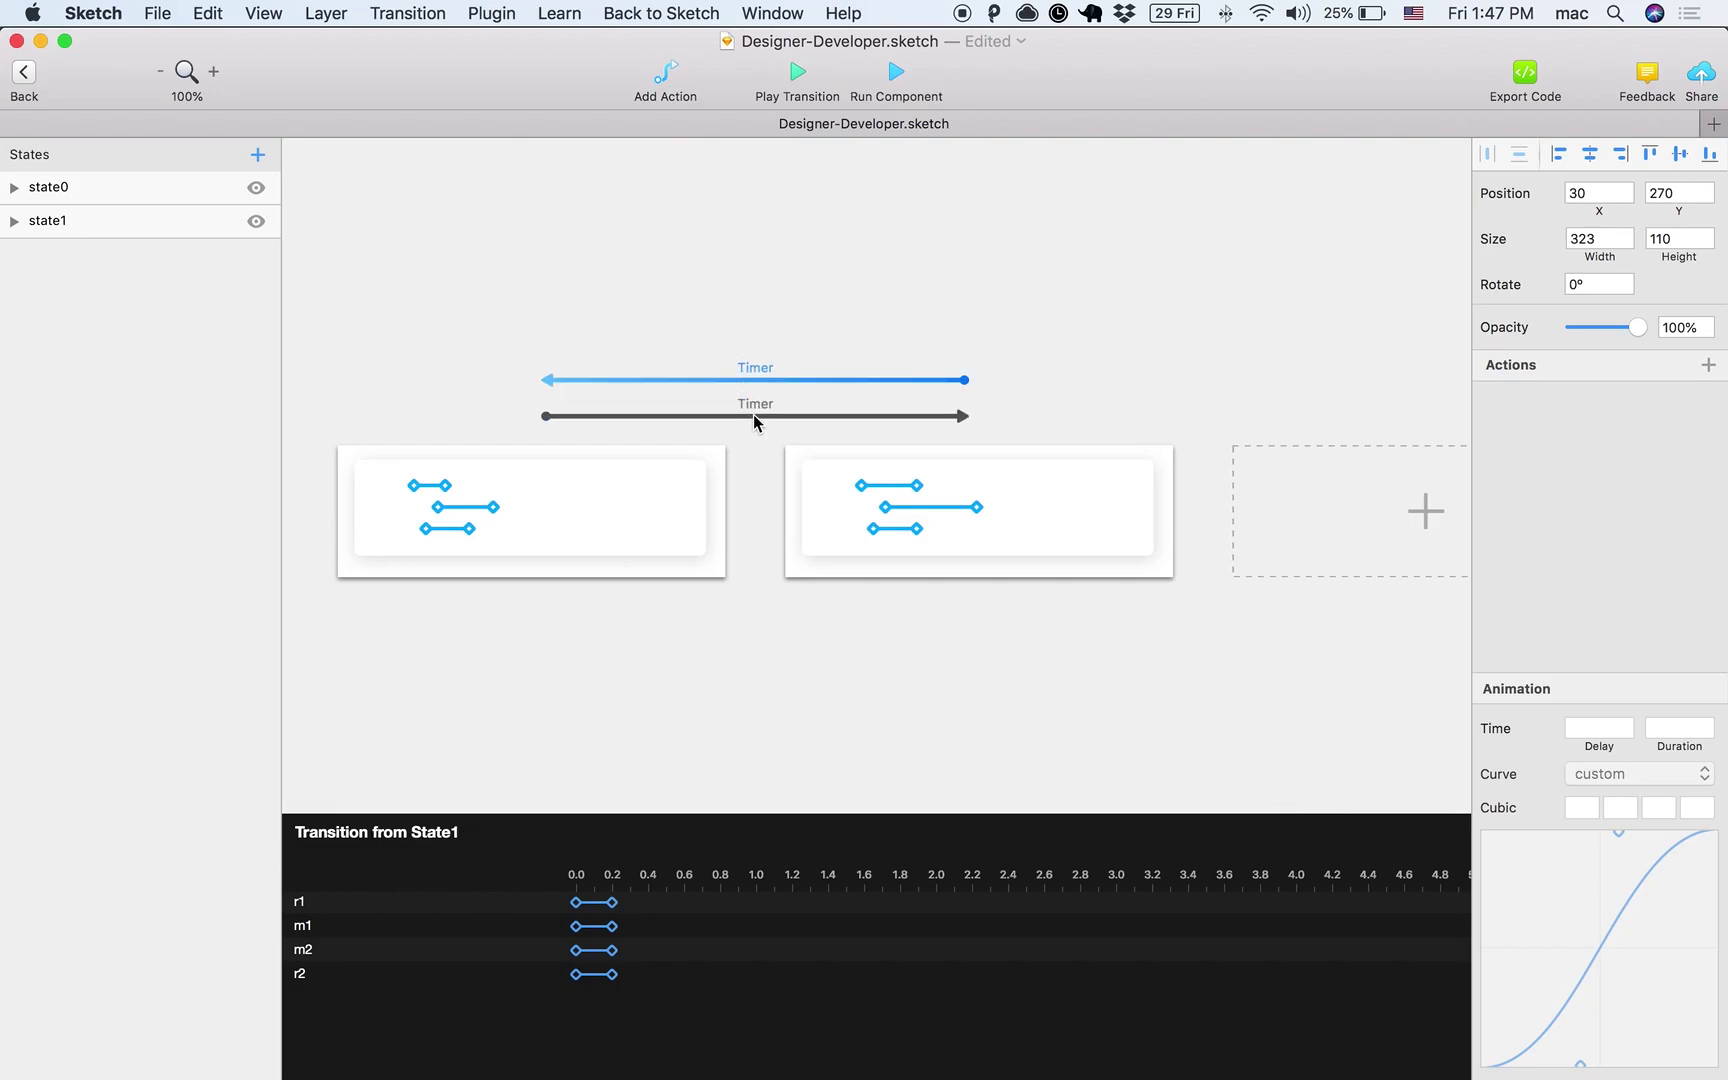
left_click(756, 416)
left_click(737, 380)
left_click(742, 413)
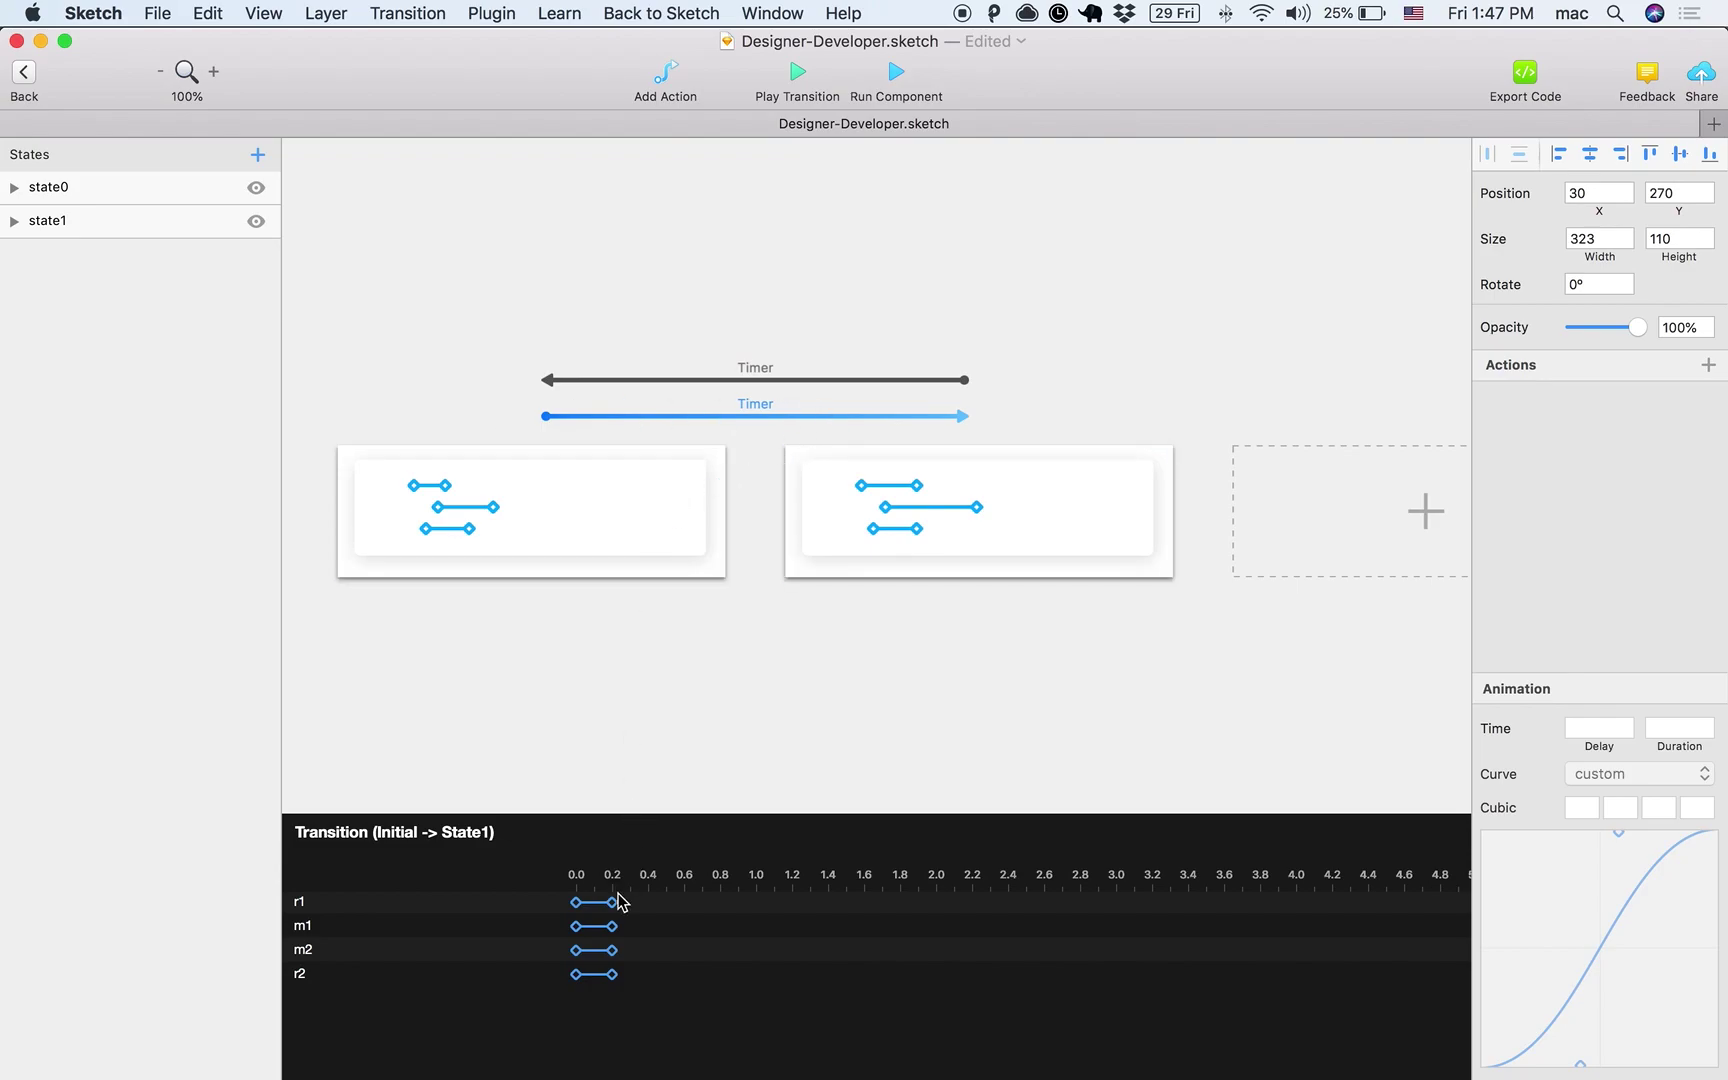
left_click_drag(591, 903, 686, 976)
left_click(613, 928)
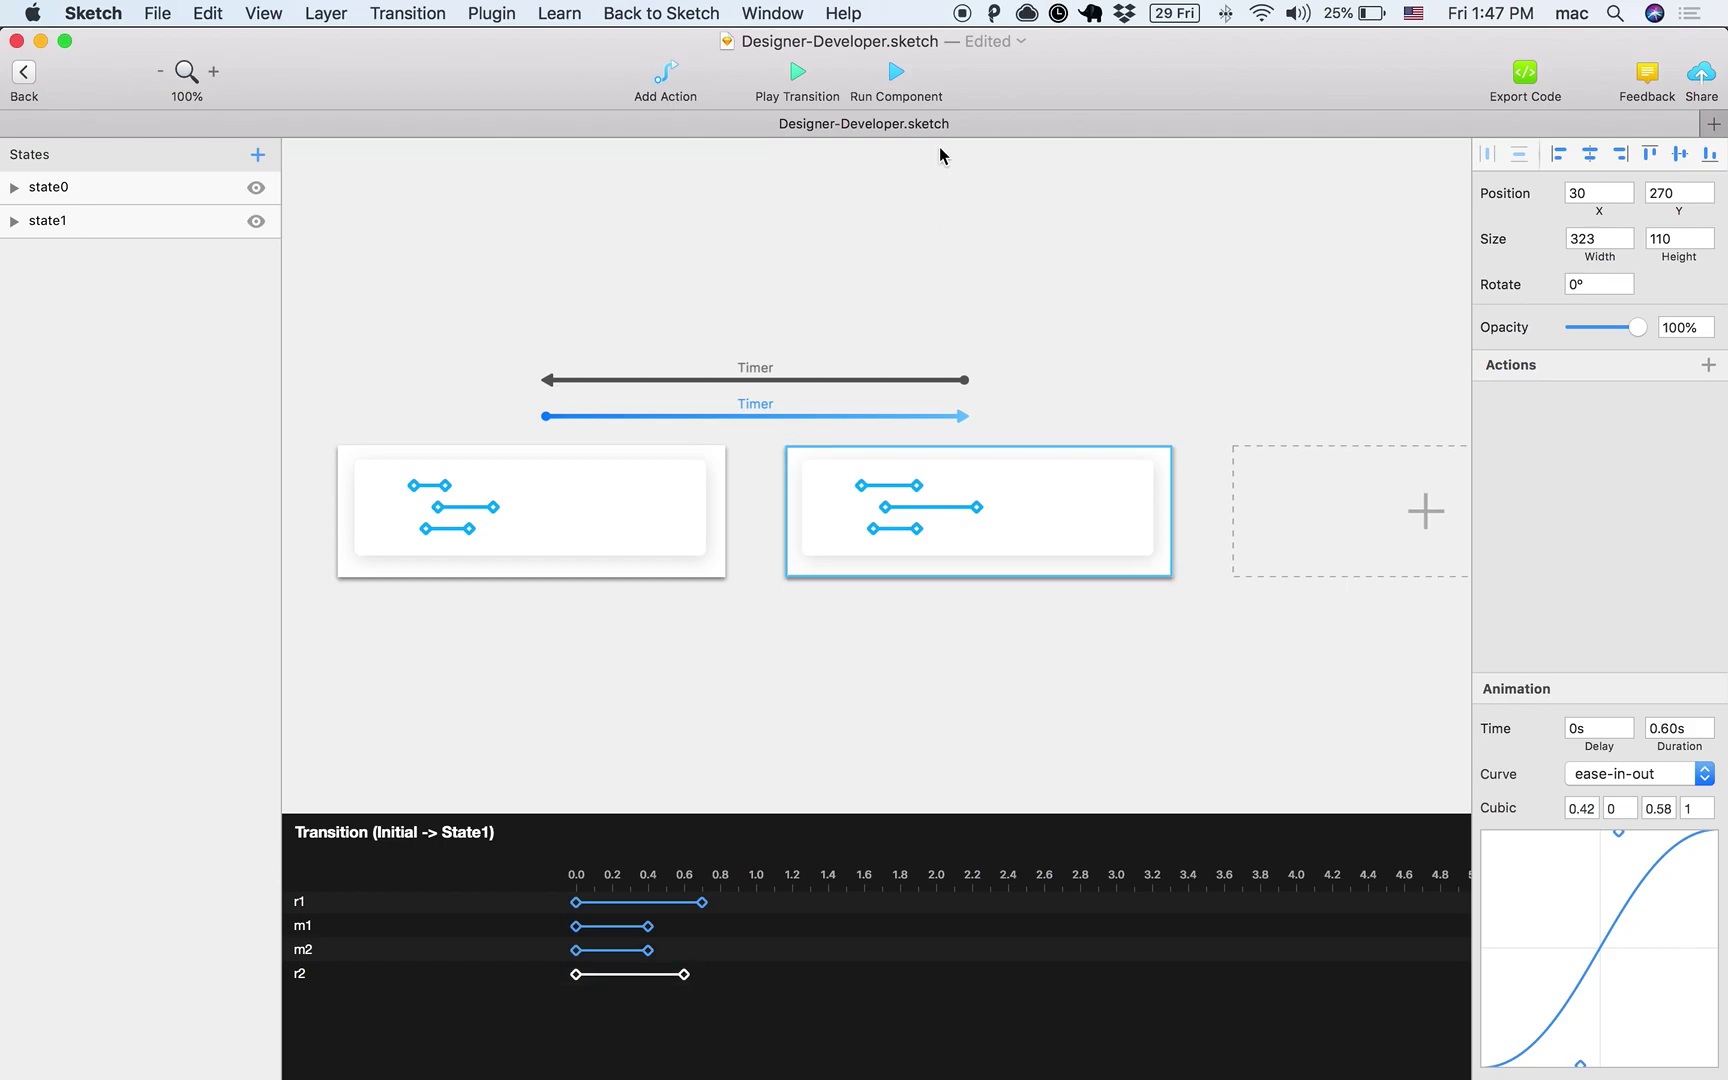
left_click(896, 72)
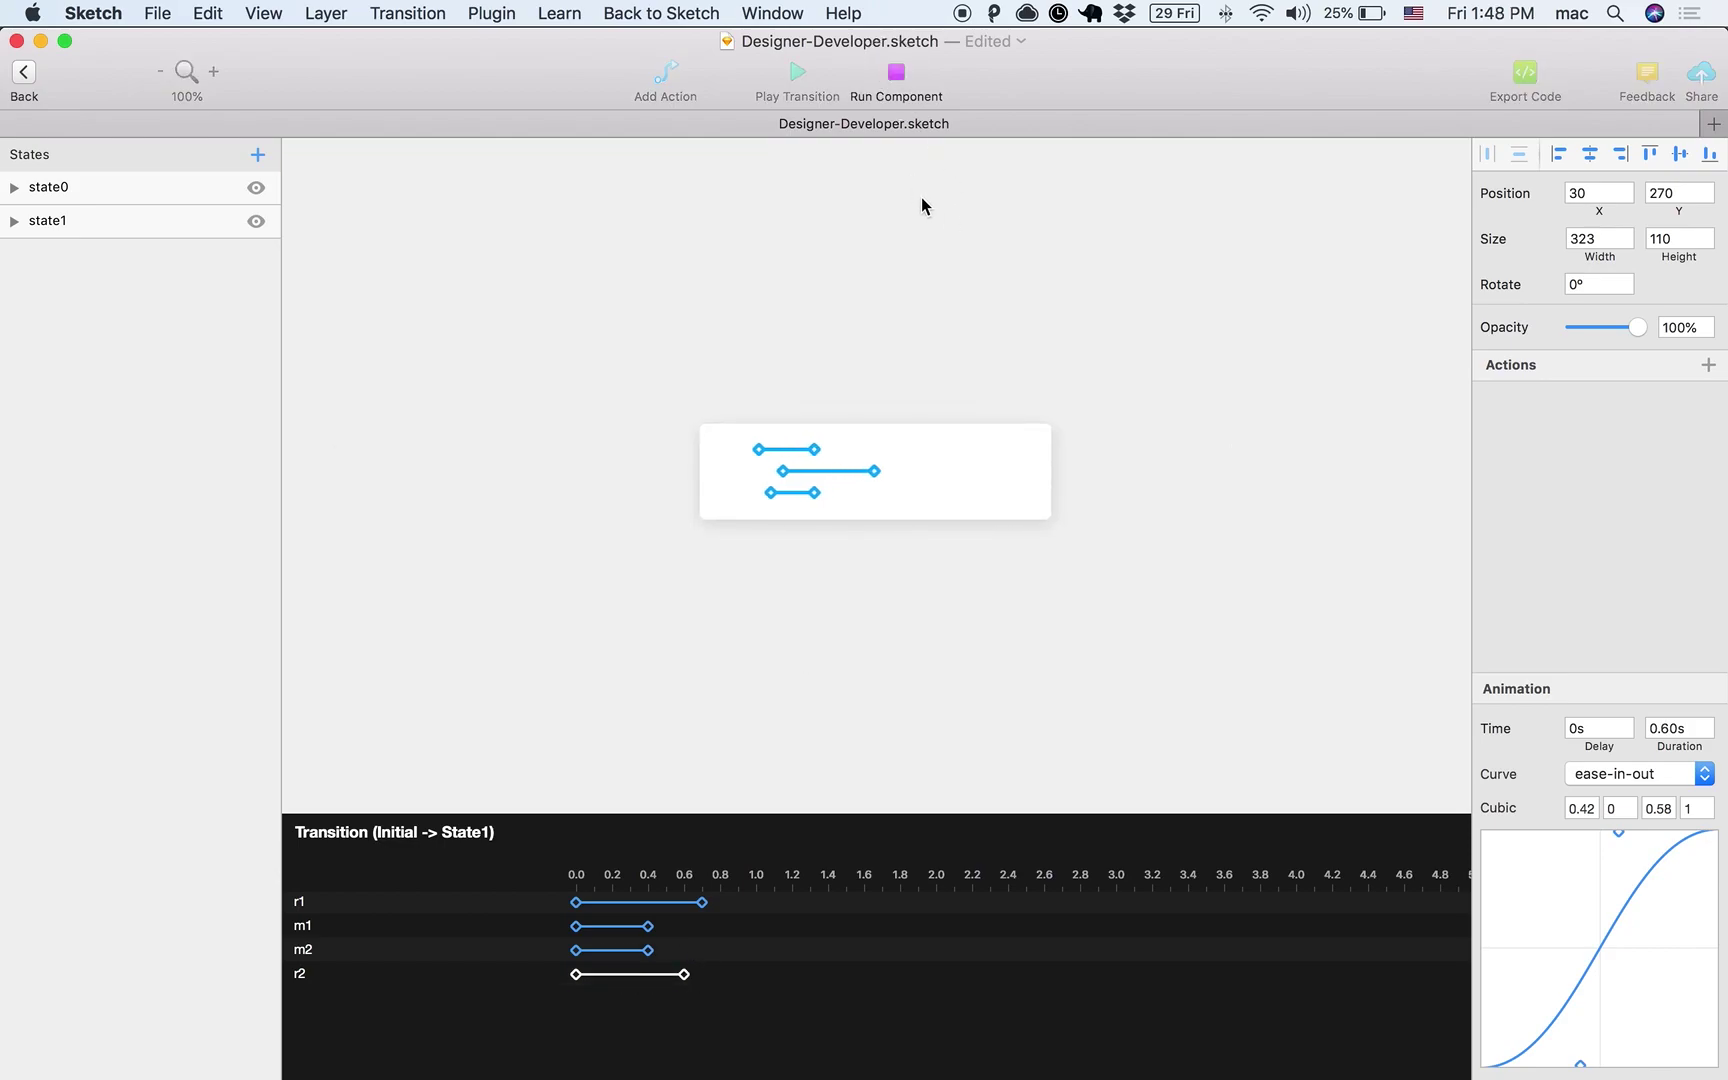
left_click(910, 95)
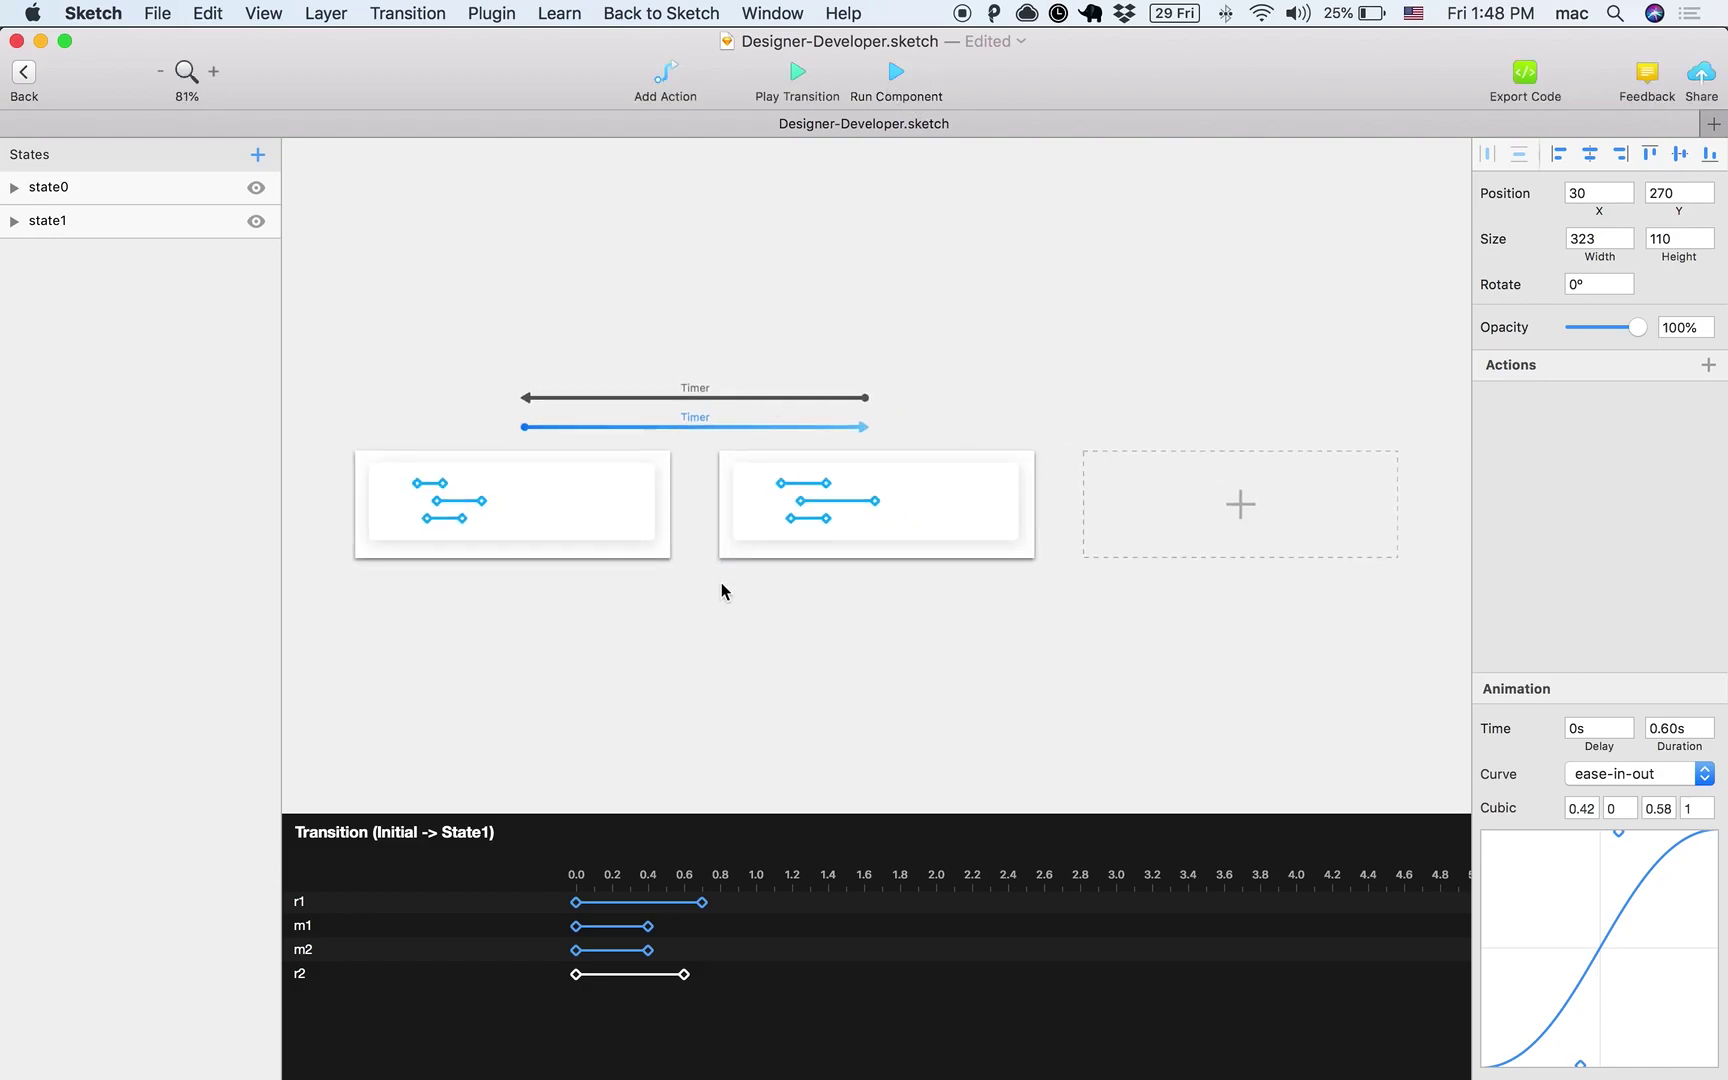
left_click(687, 862)
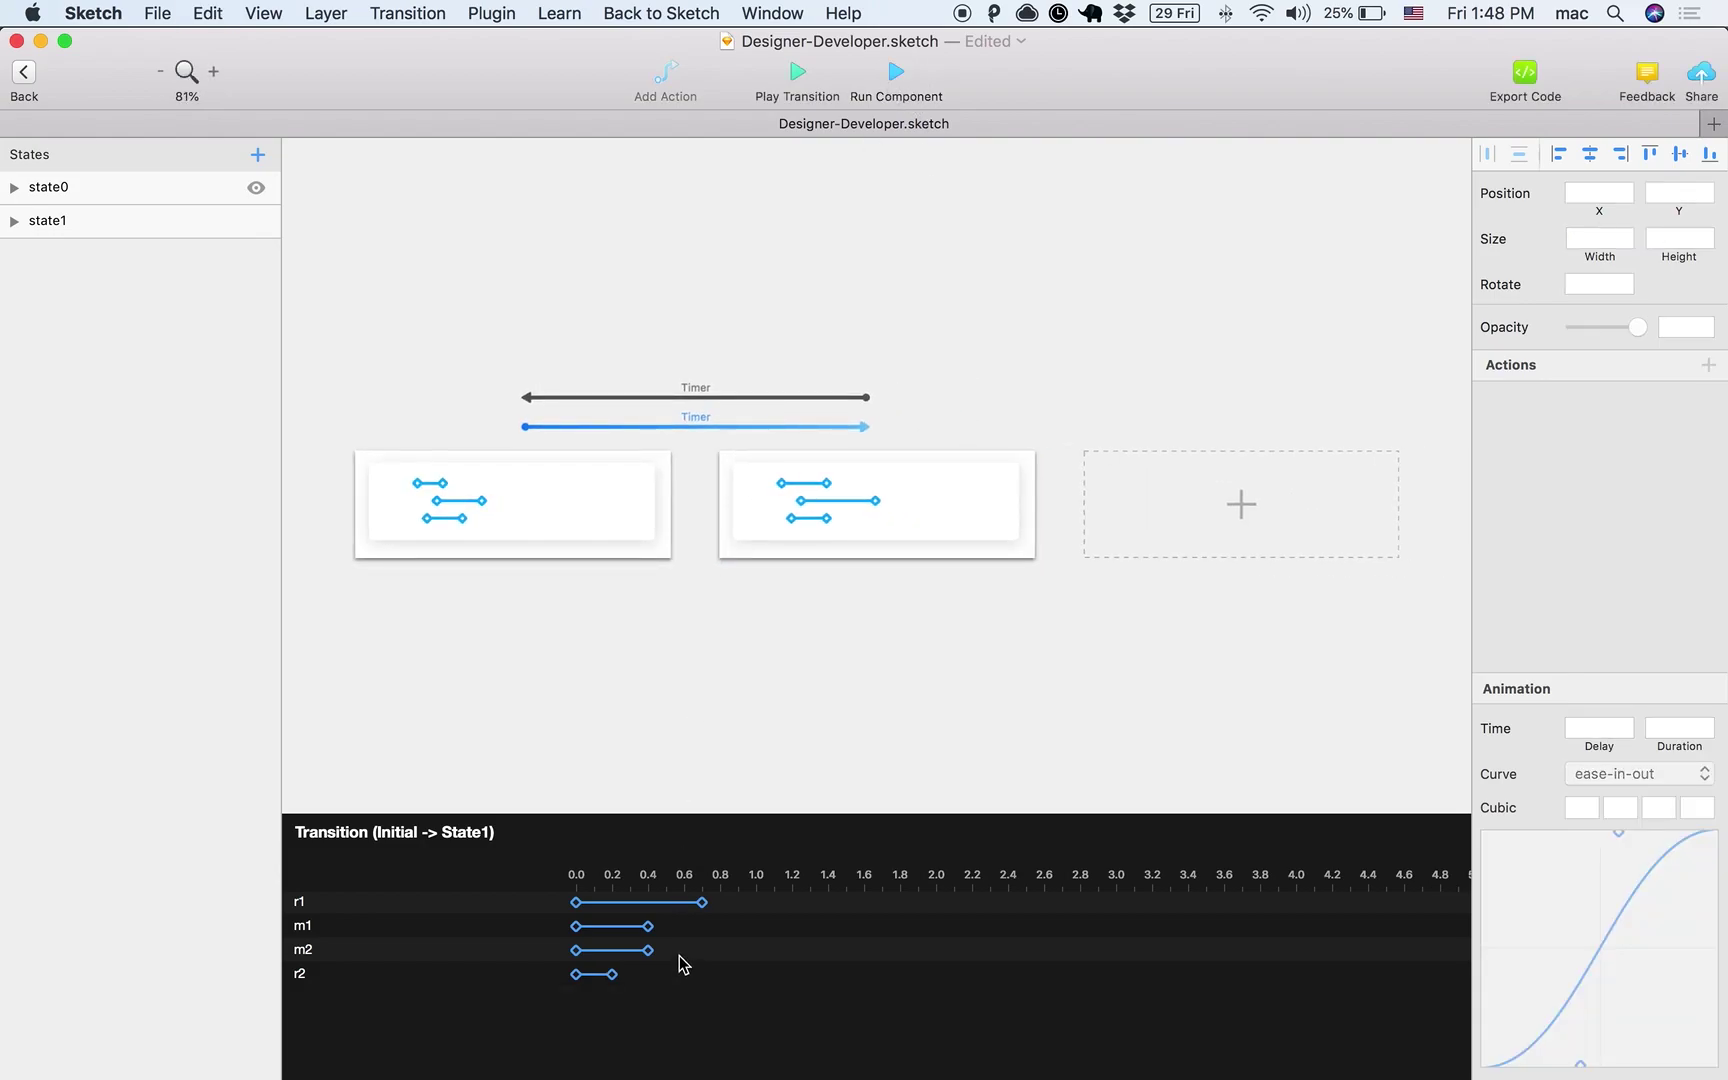
left_click(648, 928)
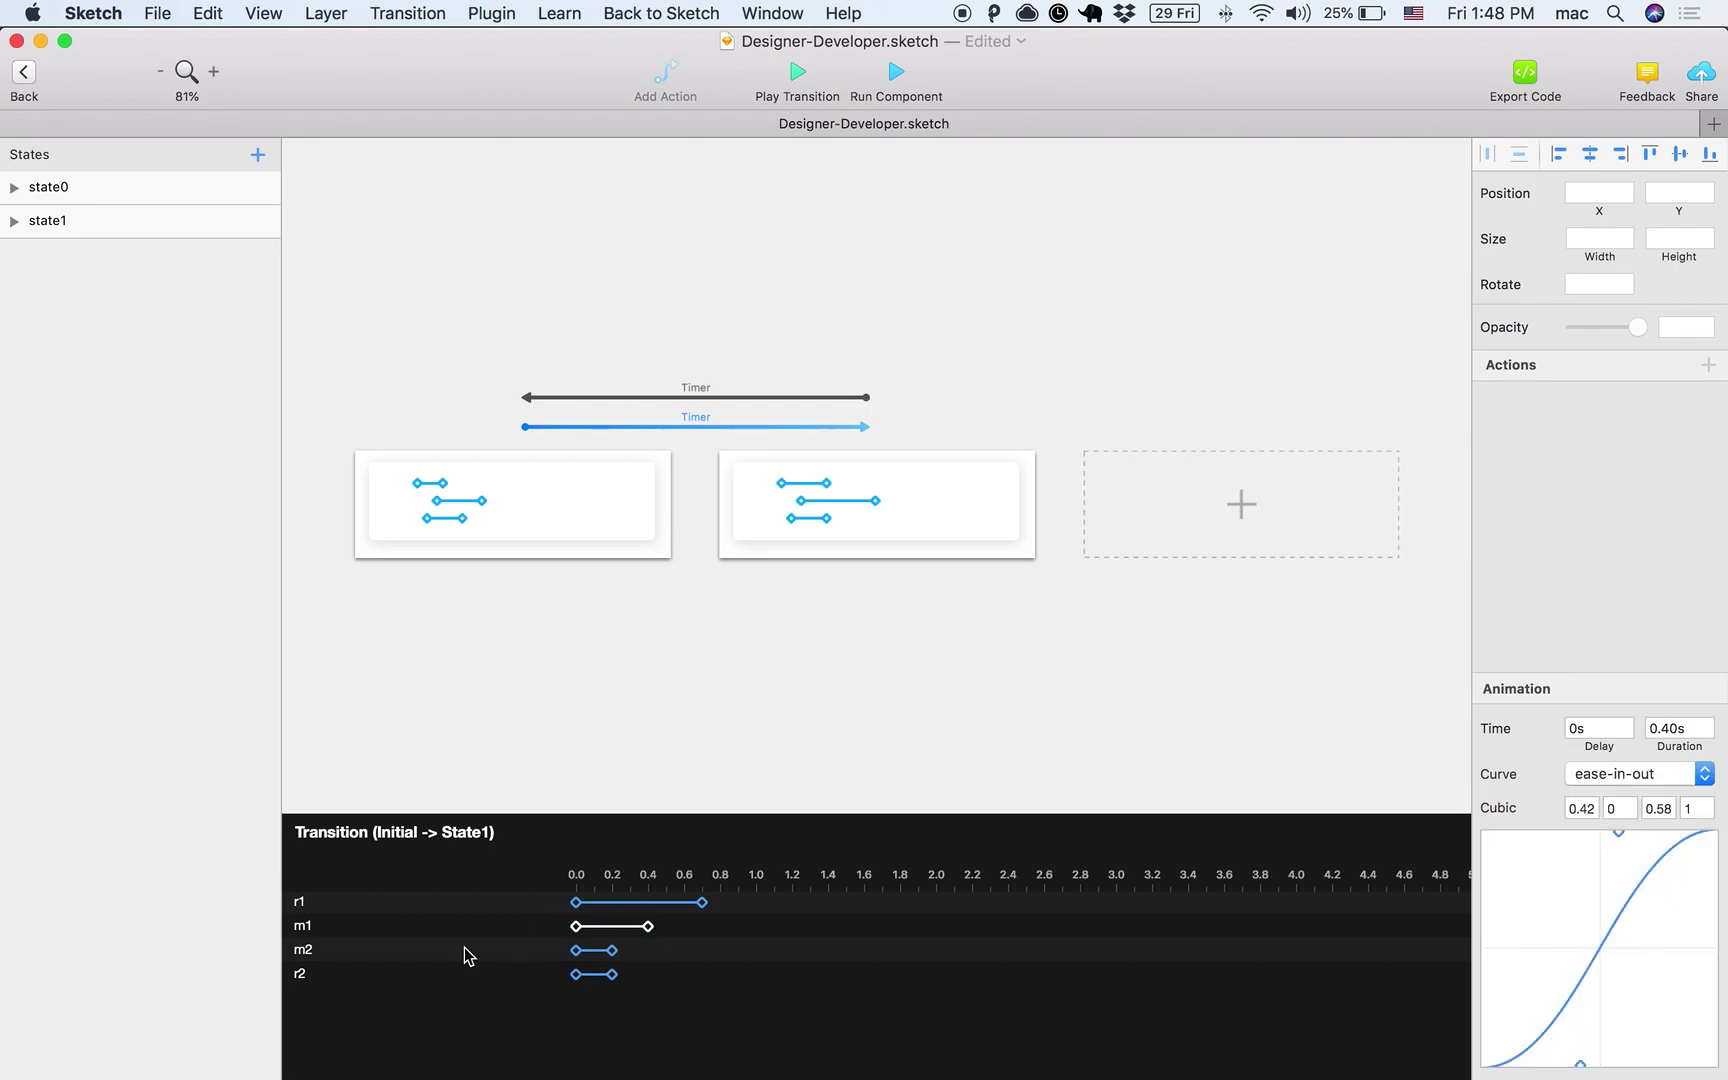
scroll(833, 490, "up", 2)
left_click(825, 486)
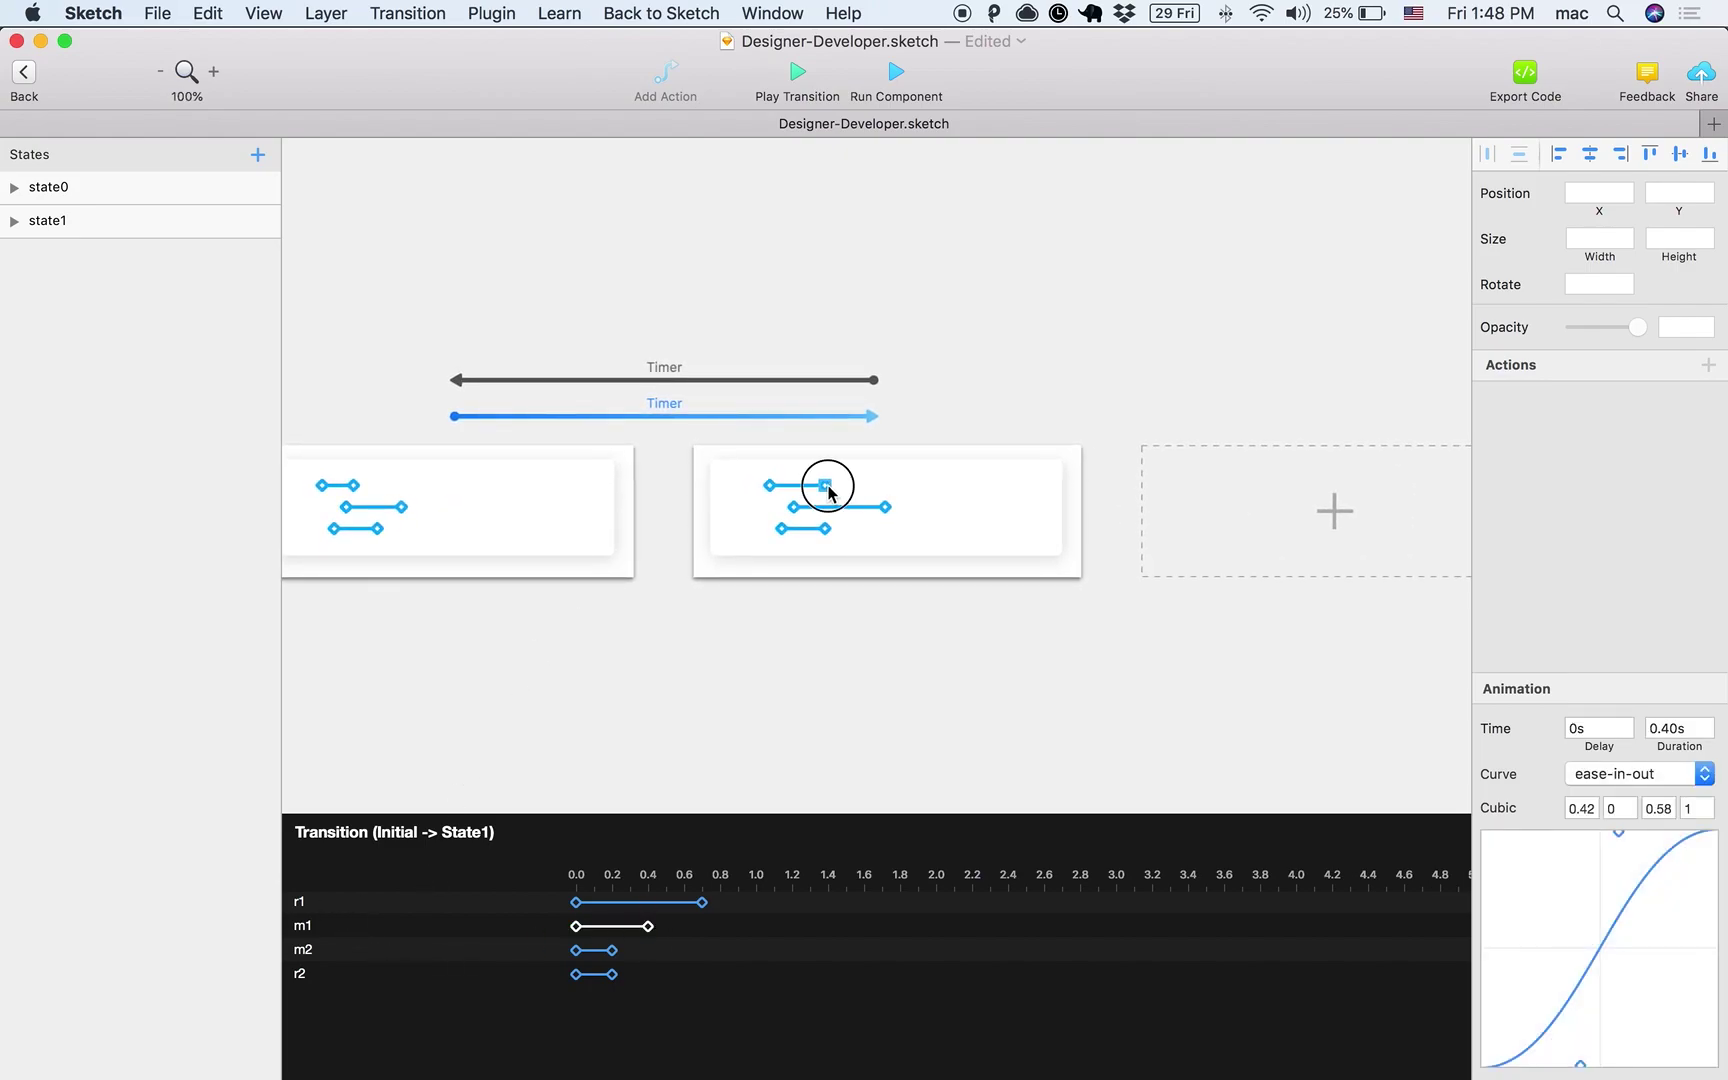
left_click(752, 636)
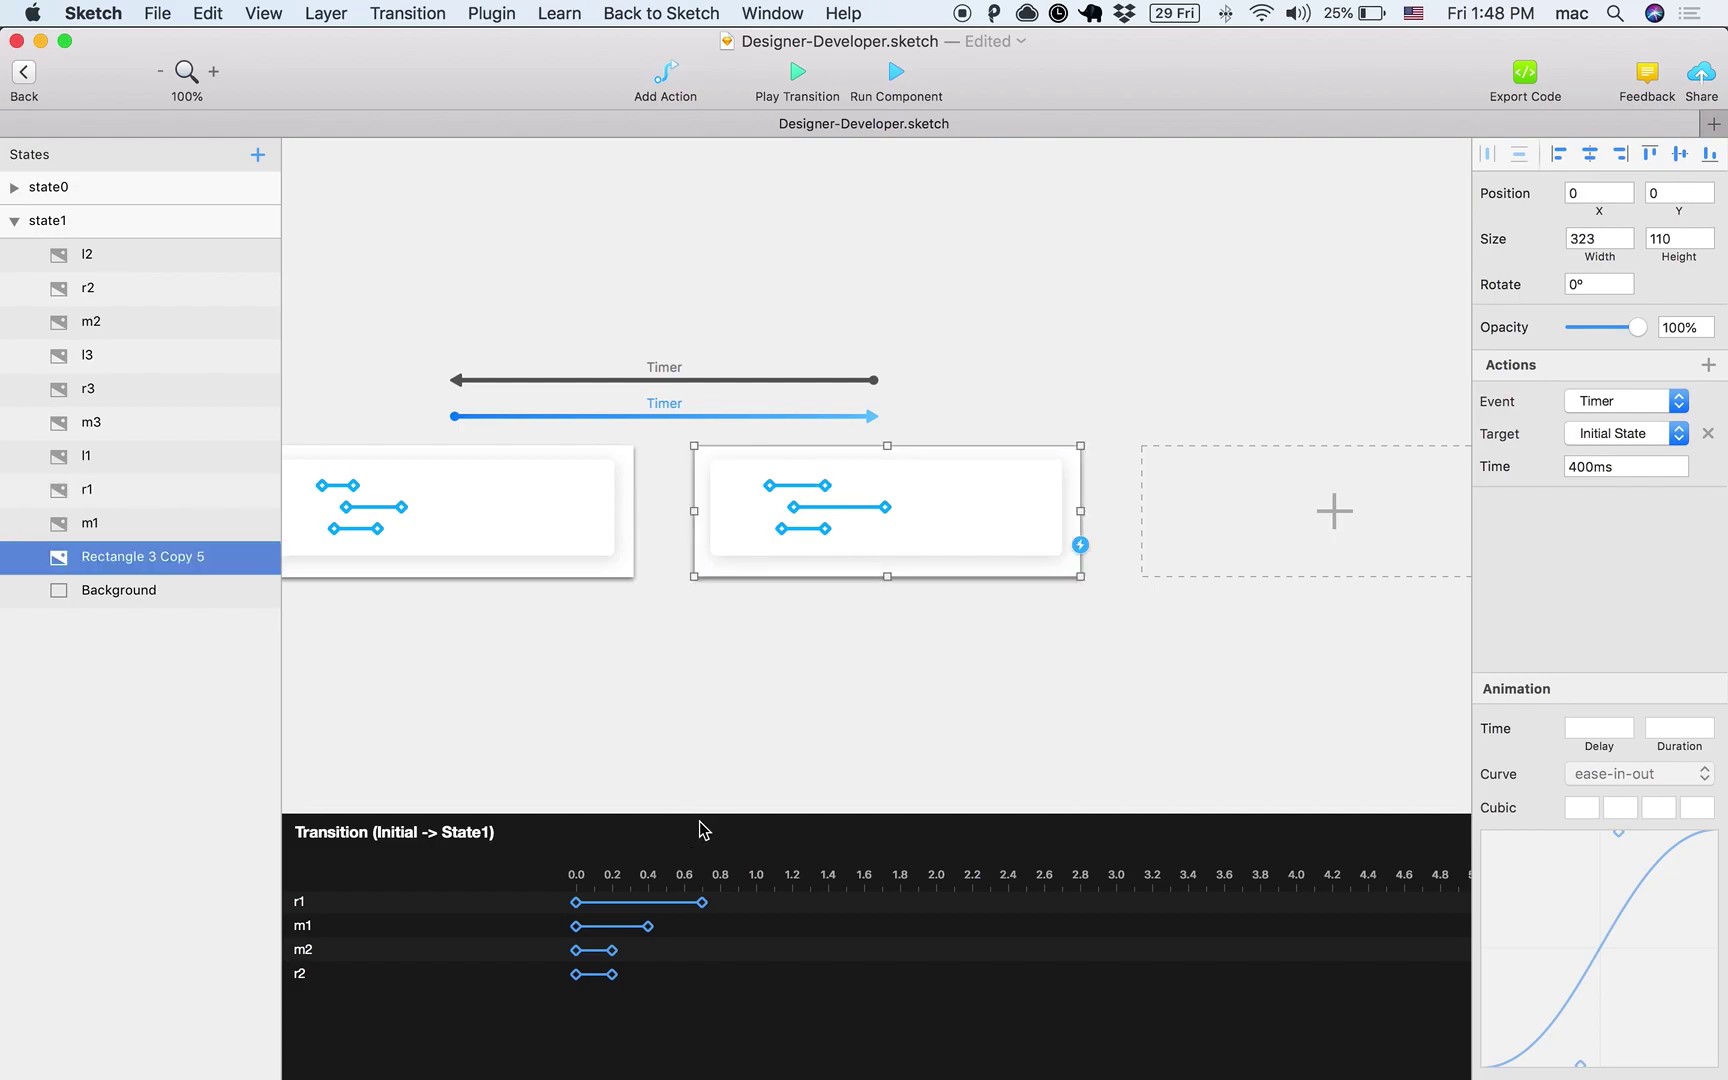
key("super+z")
key("super+z")
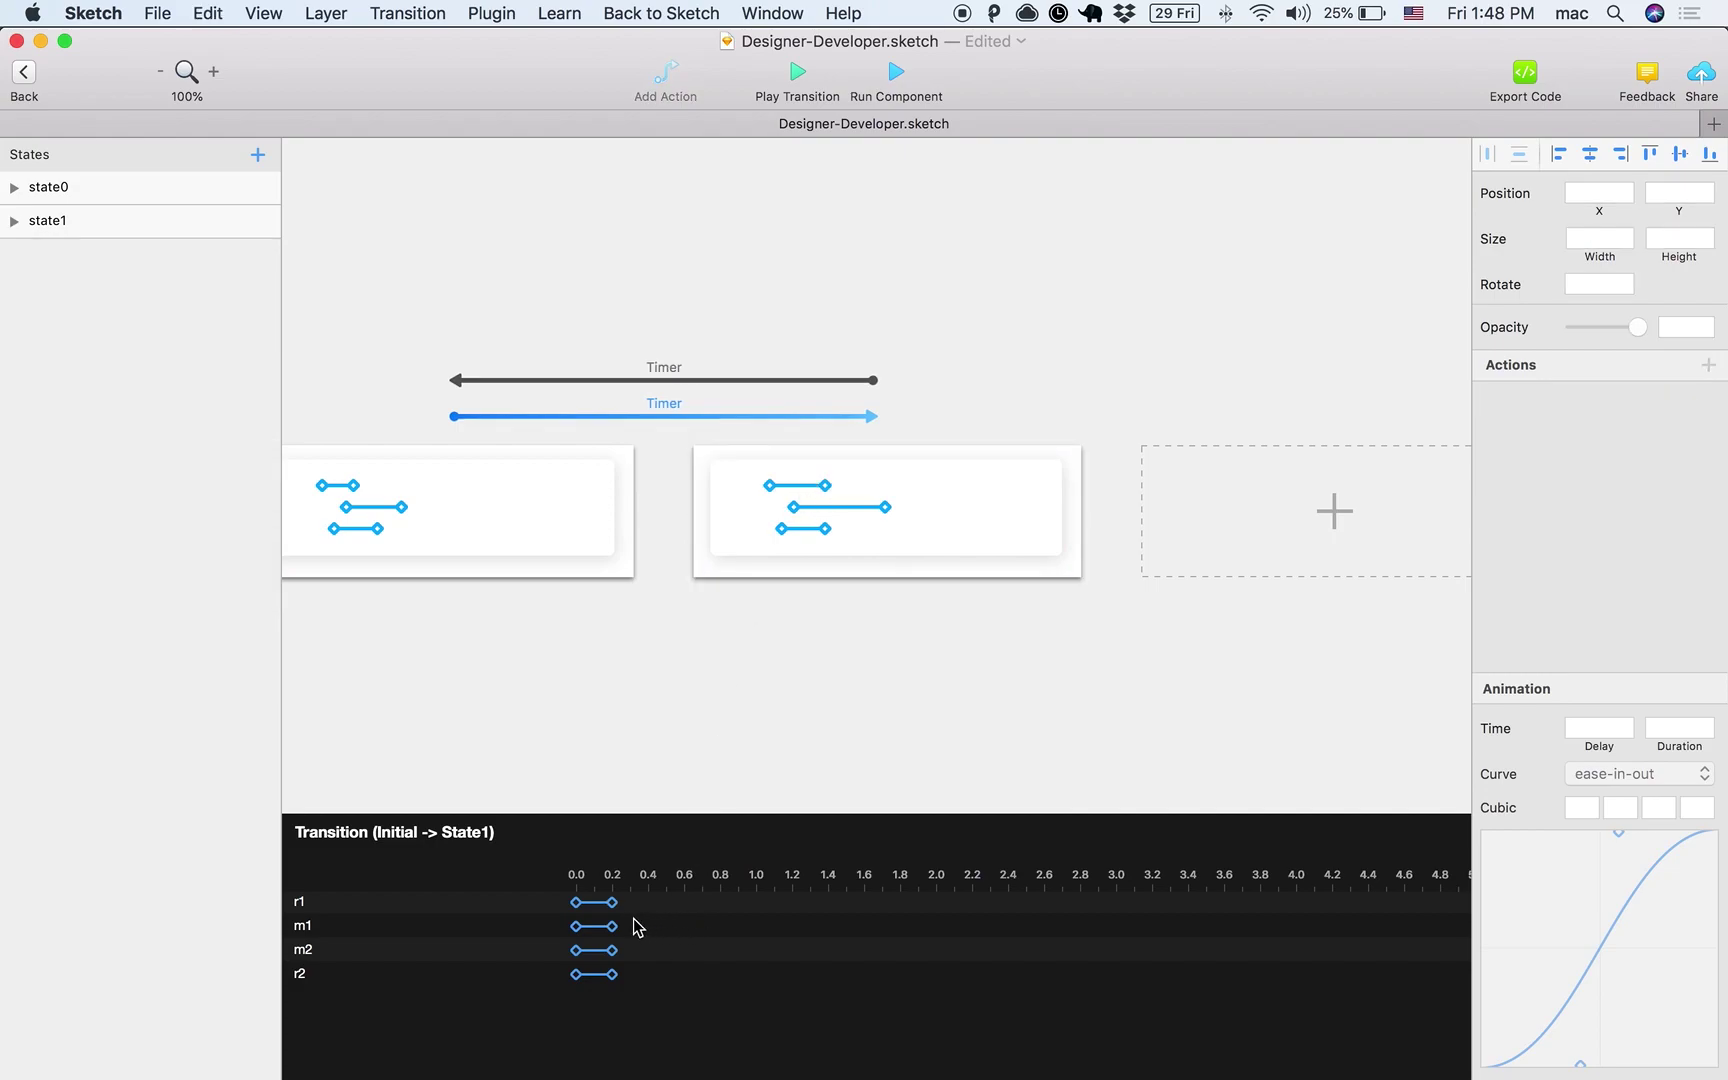
left_click(590, 905)
left_click(597, 927)
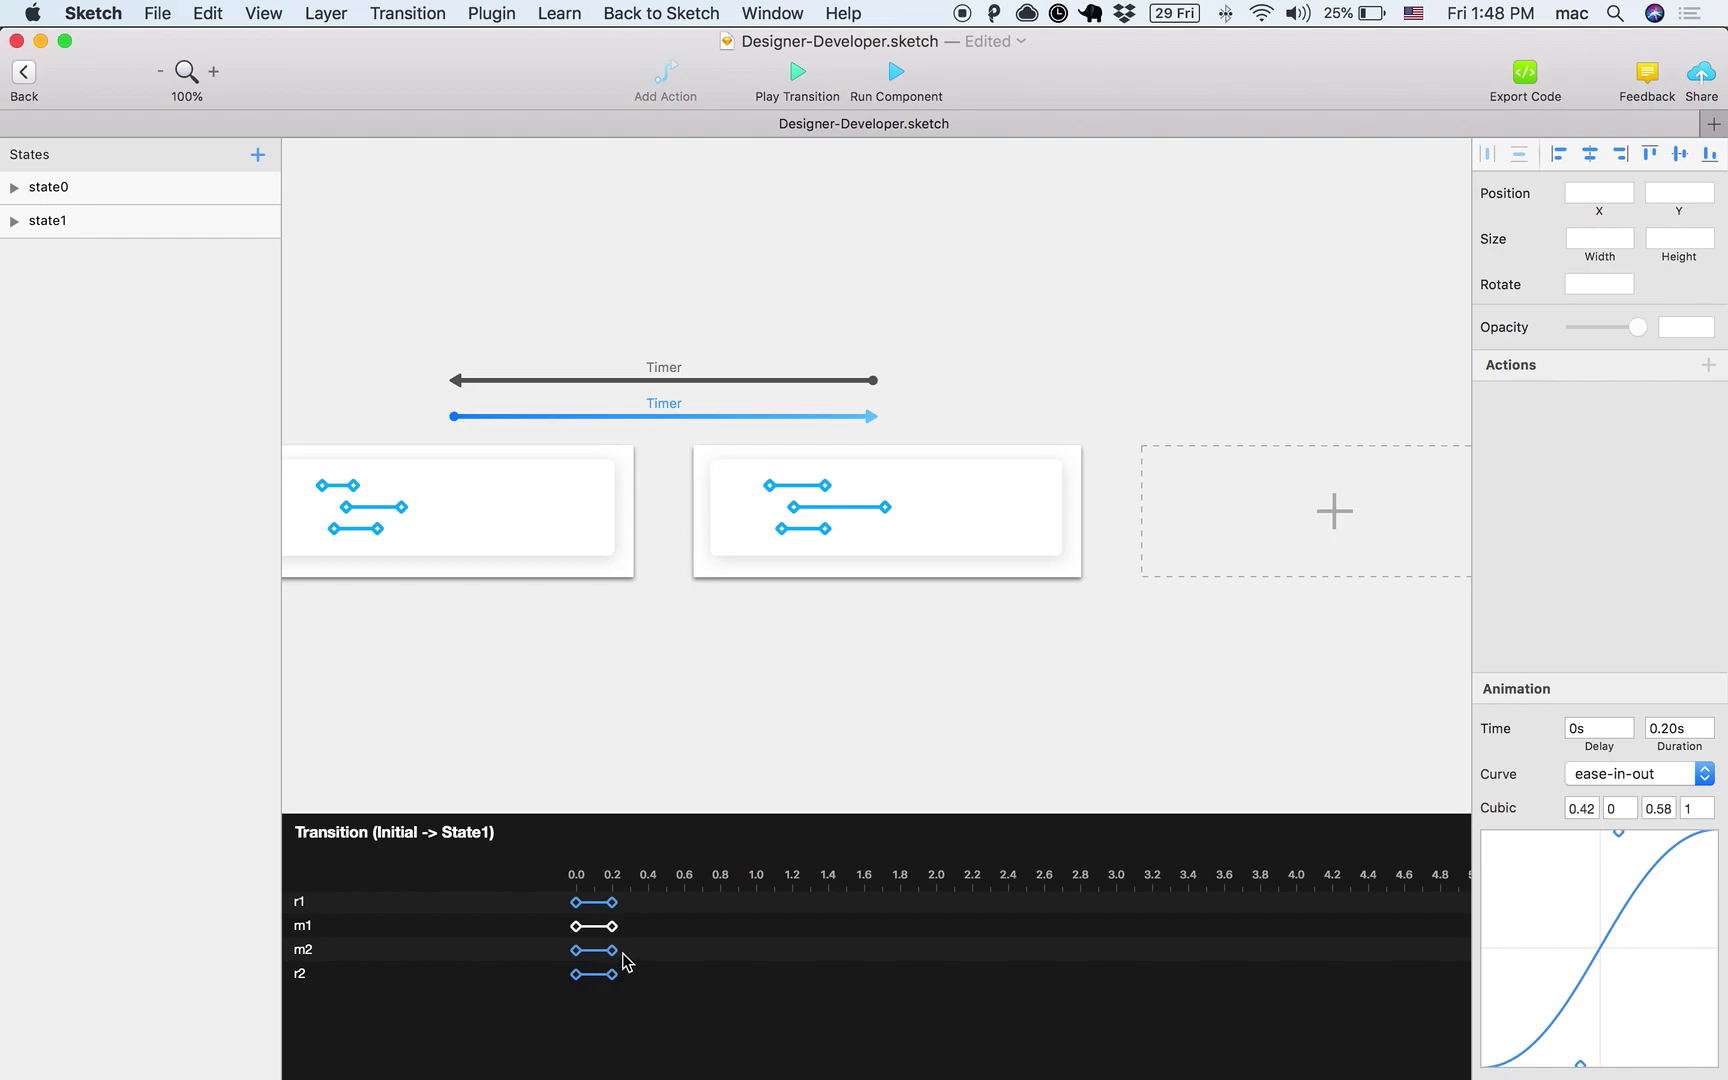
Lengthen r1 and m1 to 0.9 seconds and preview the transition and running component.
left_click(597, 901, "shift")
left_click_drag(613, 902, 740, 905)
left_click(808, 87)
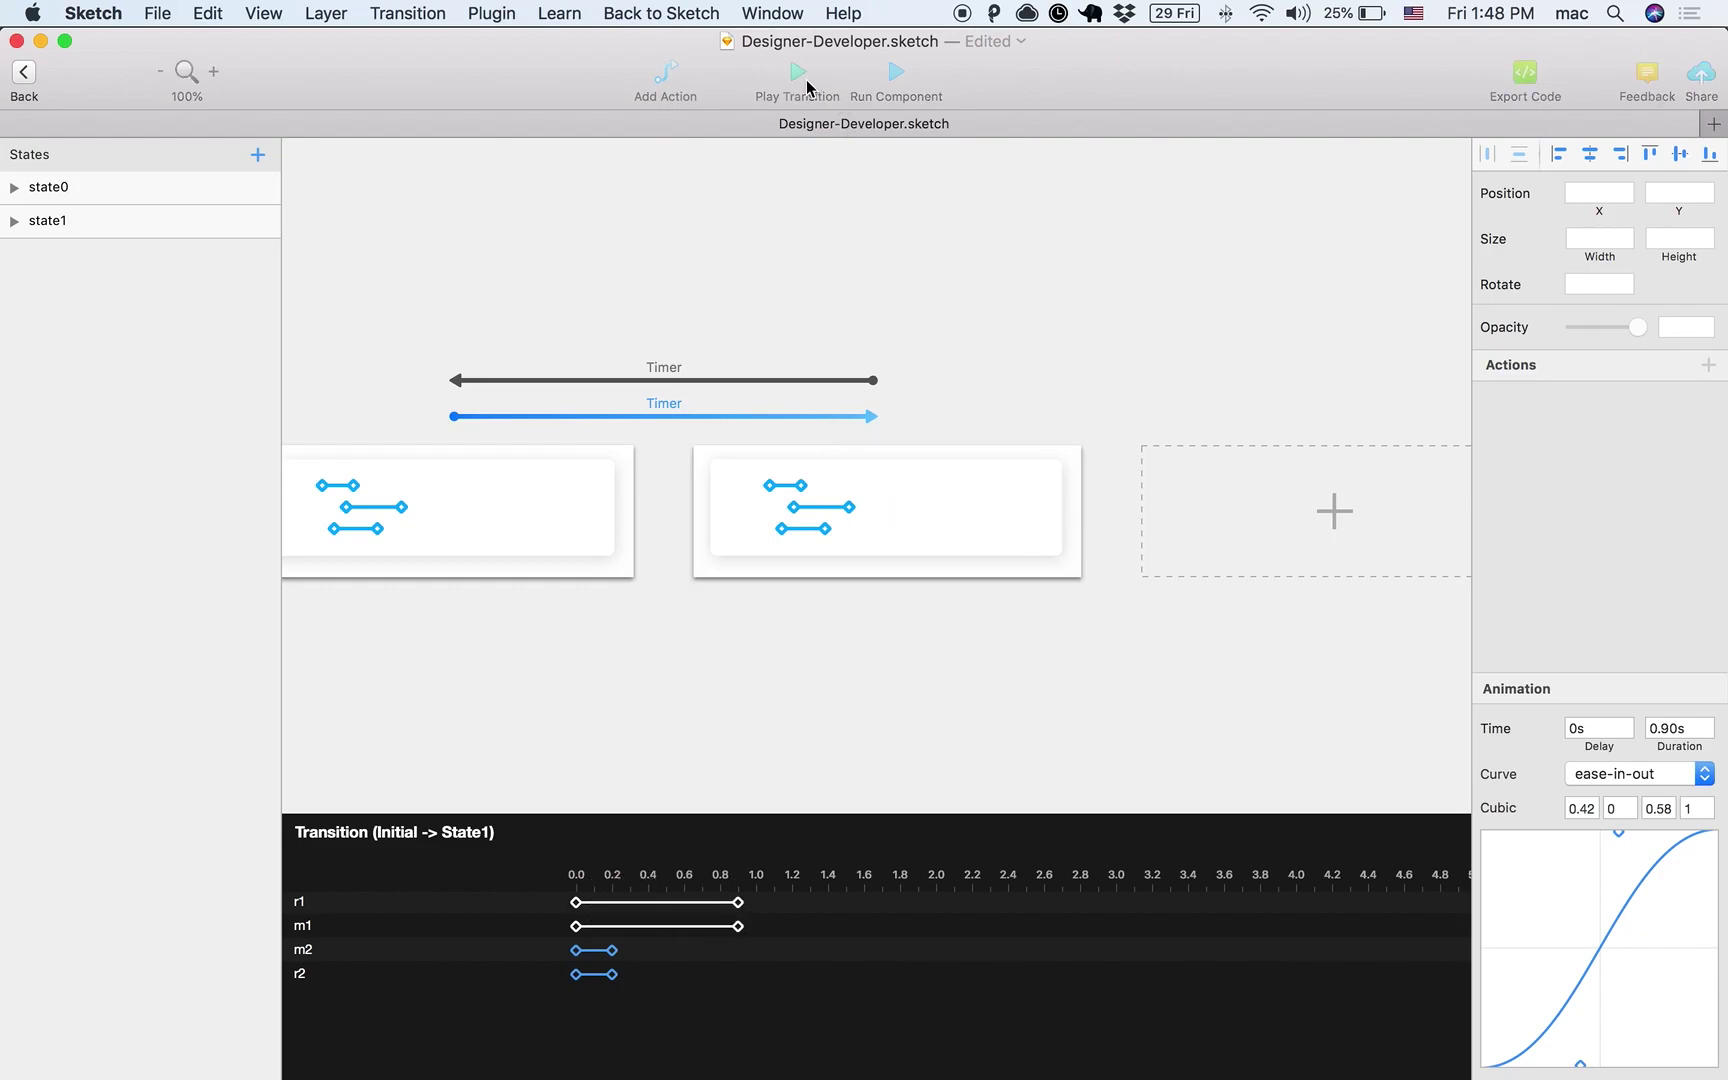
left_click(808, 87)
left_click(889, 80)
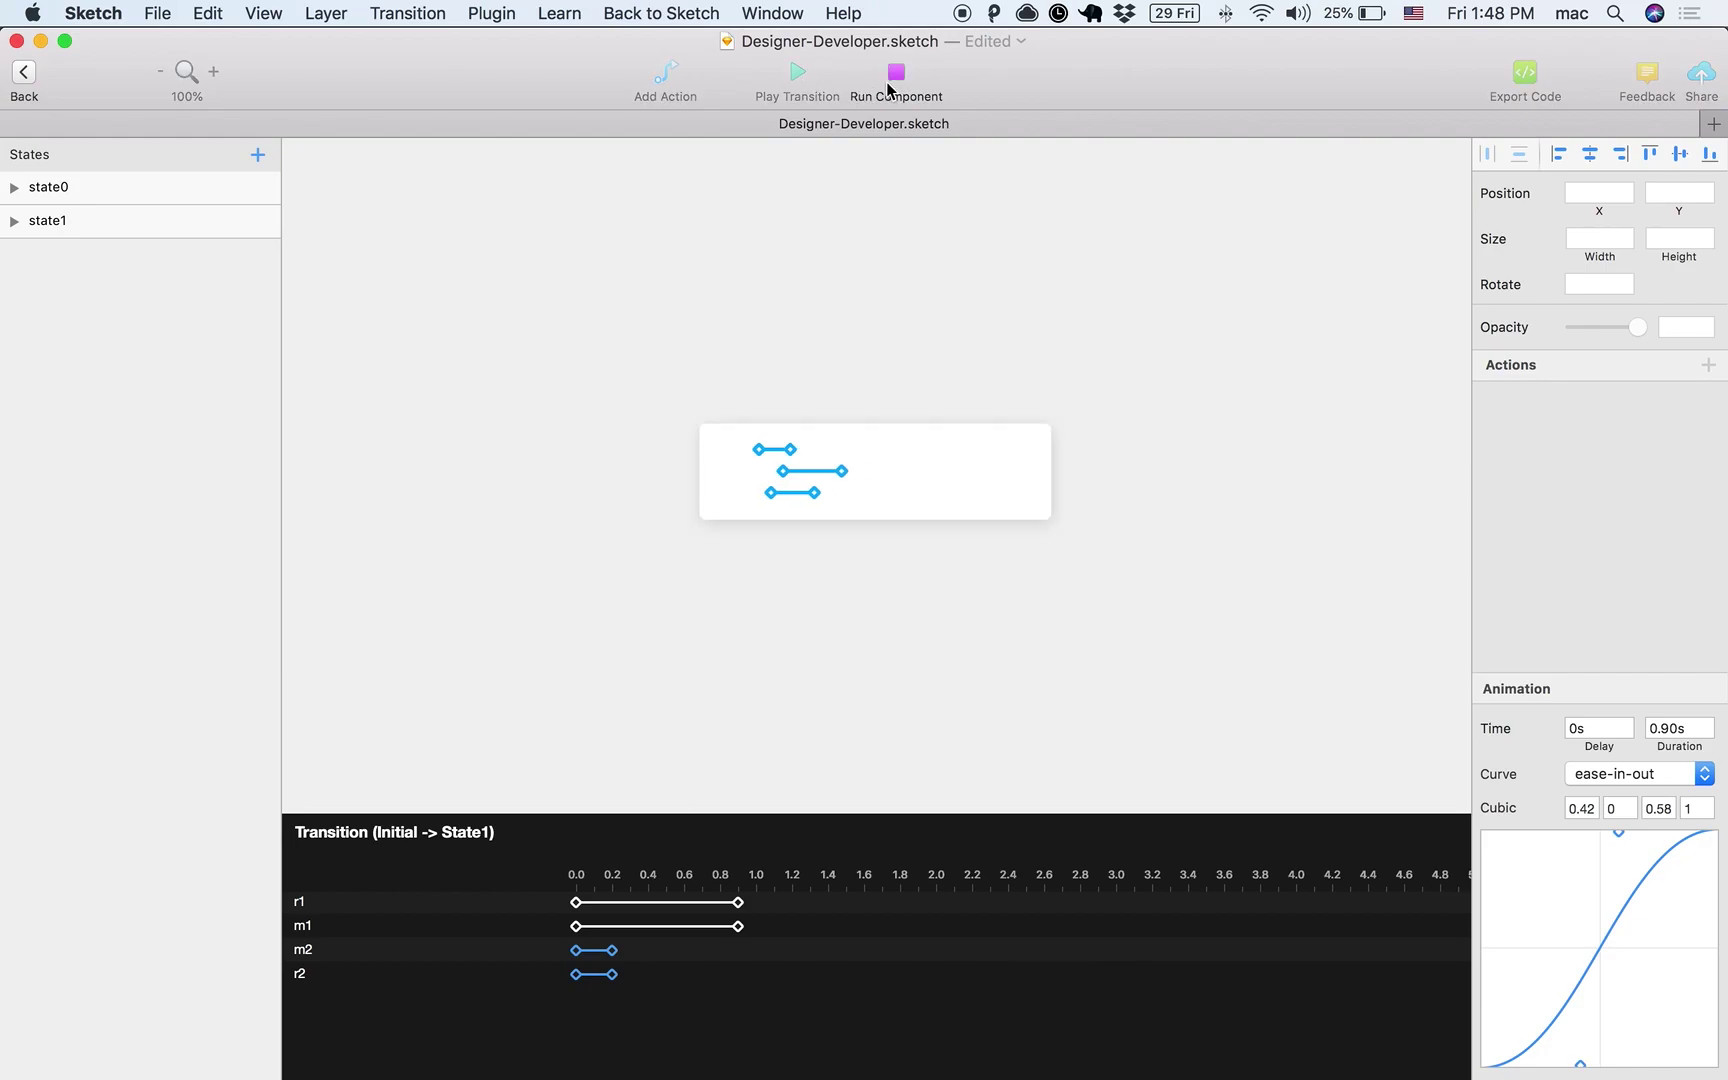
left_click(889, 86)
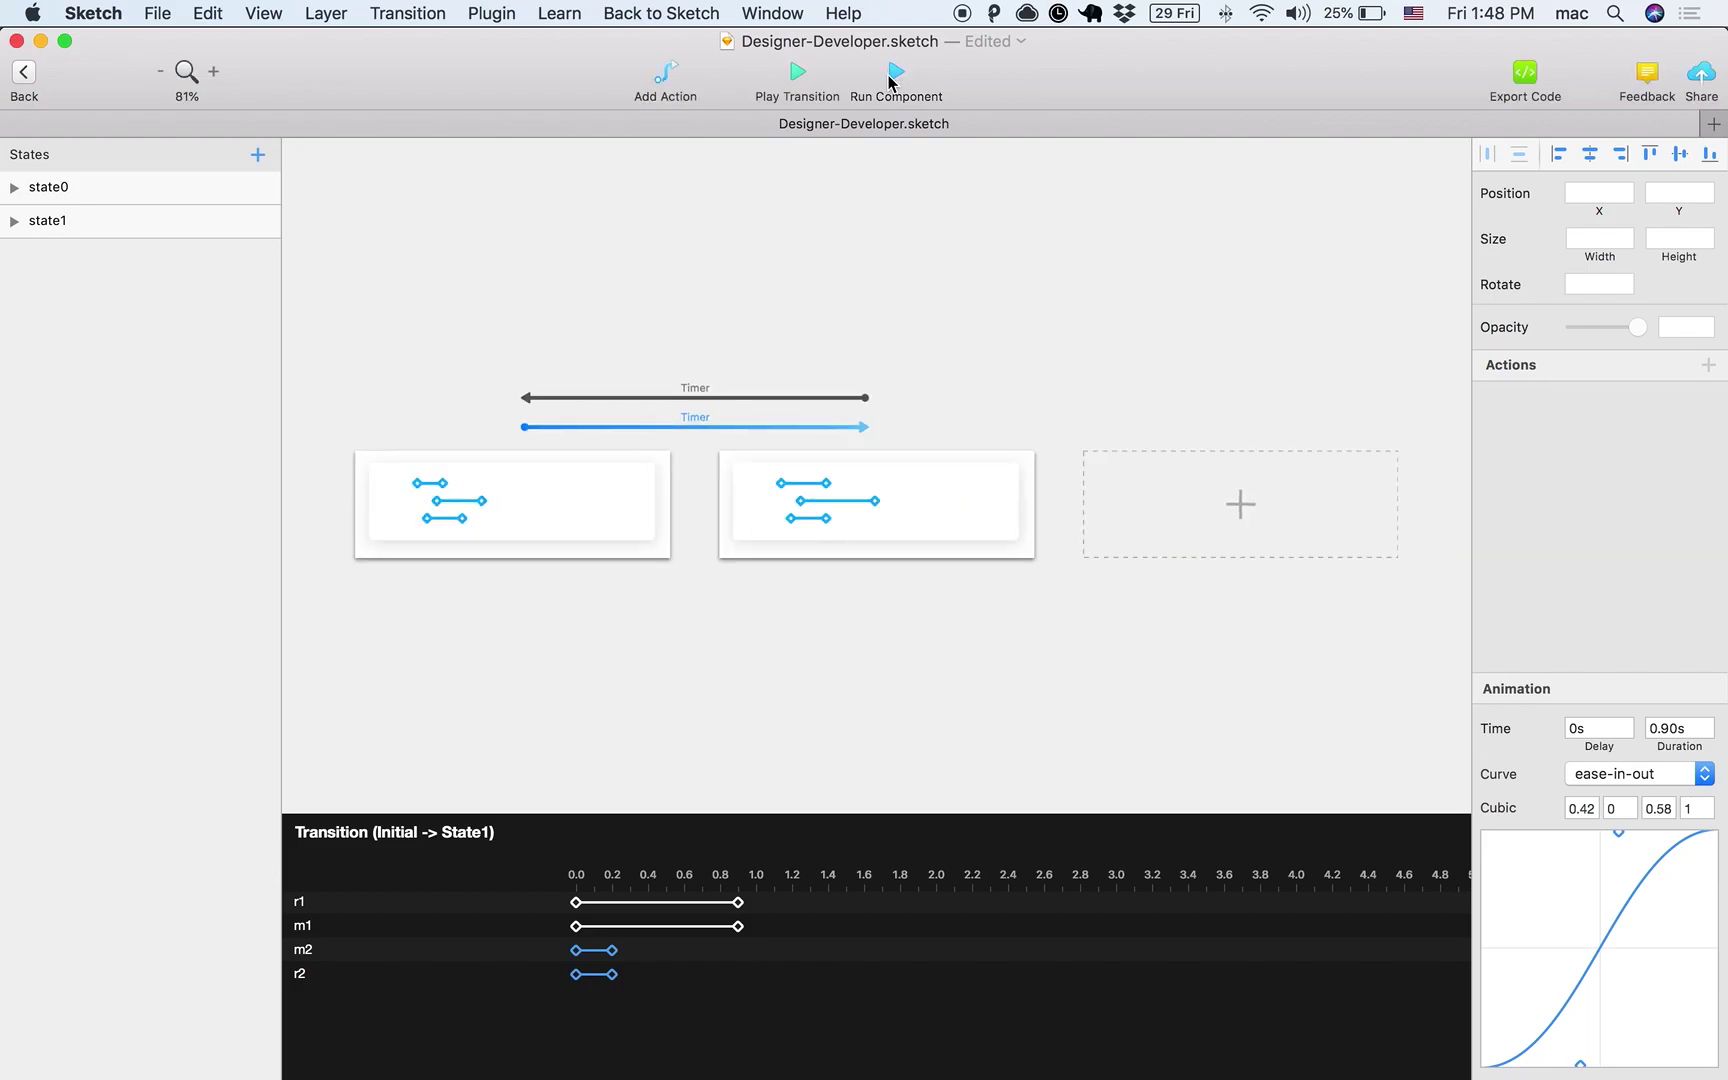
Delay r1 and m1 to start at 0.4s, running 0.4–1.3s, and verify it in a live run.
left_click_drag(607, 912, 679, 907)
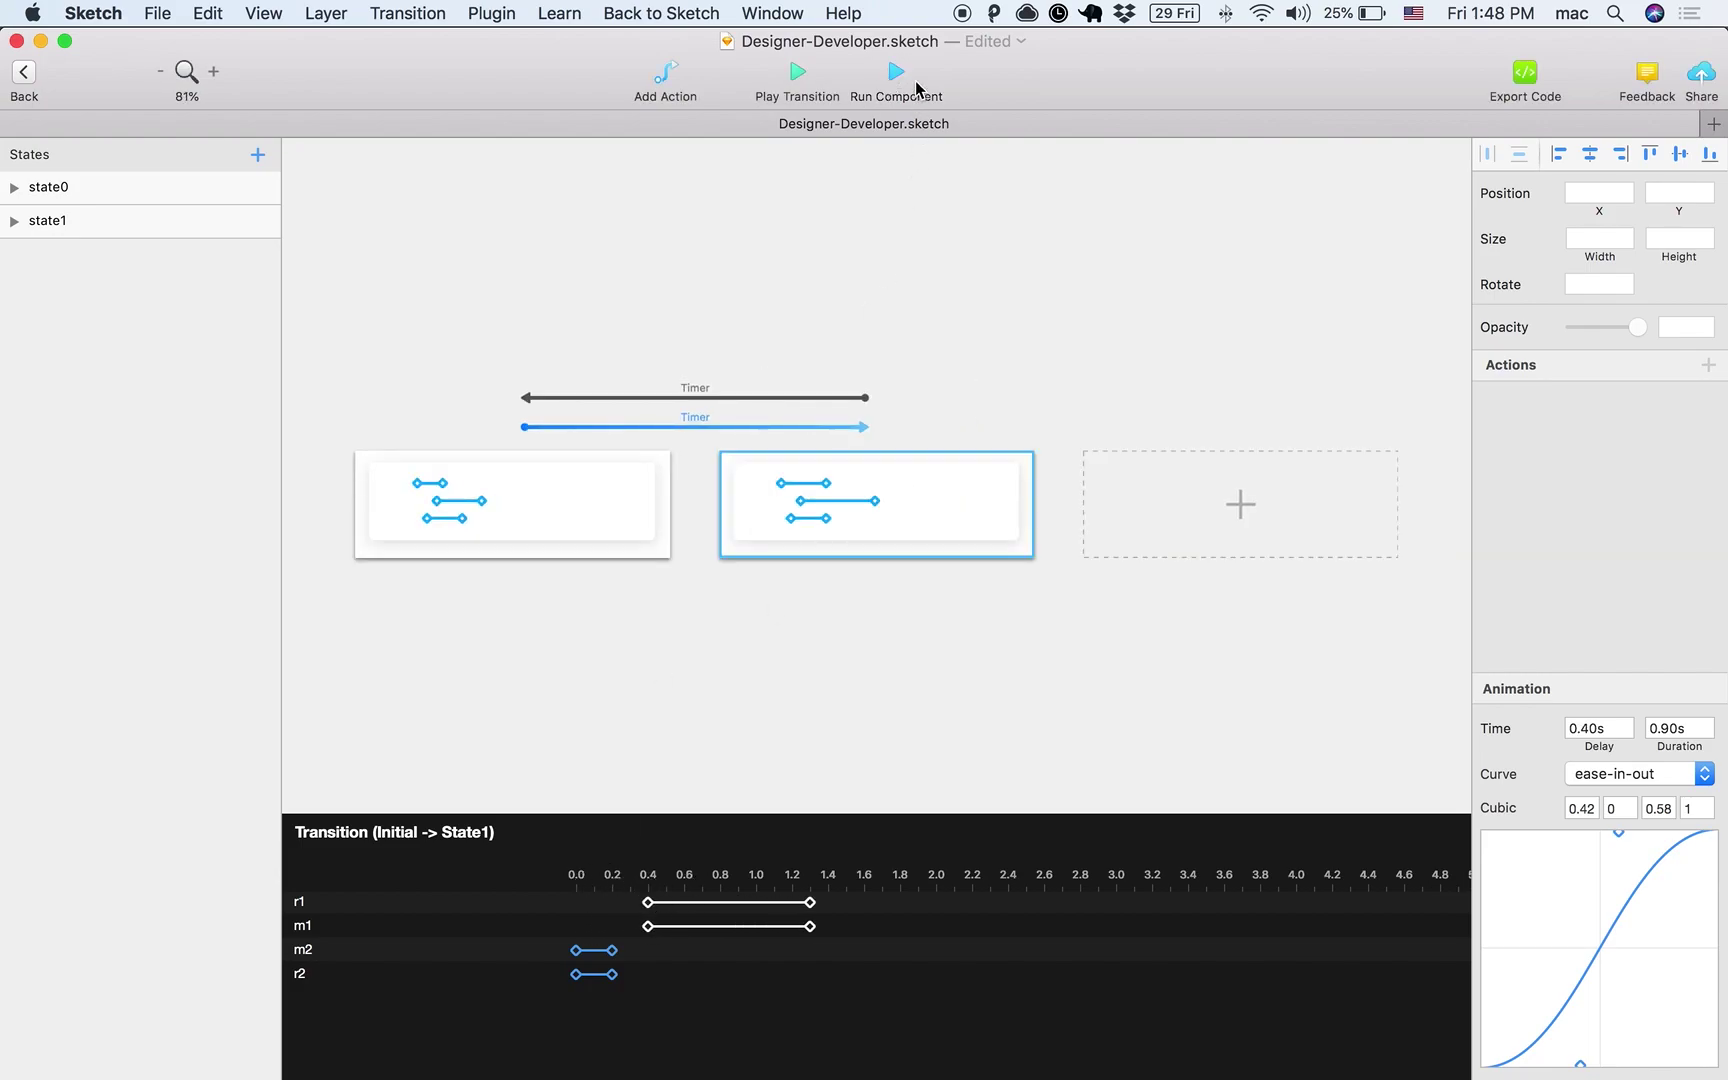
left_click(910, 84)
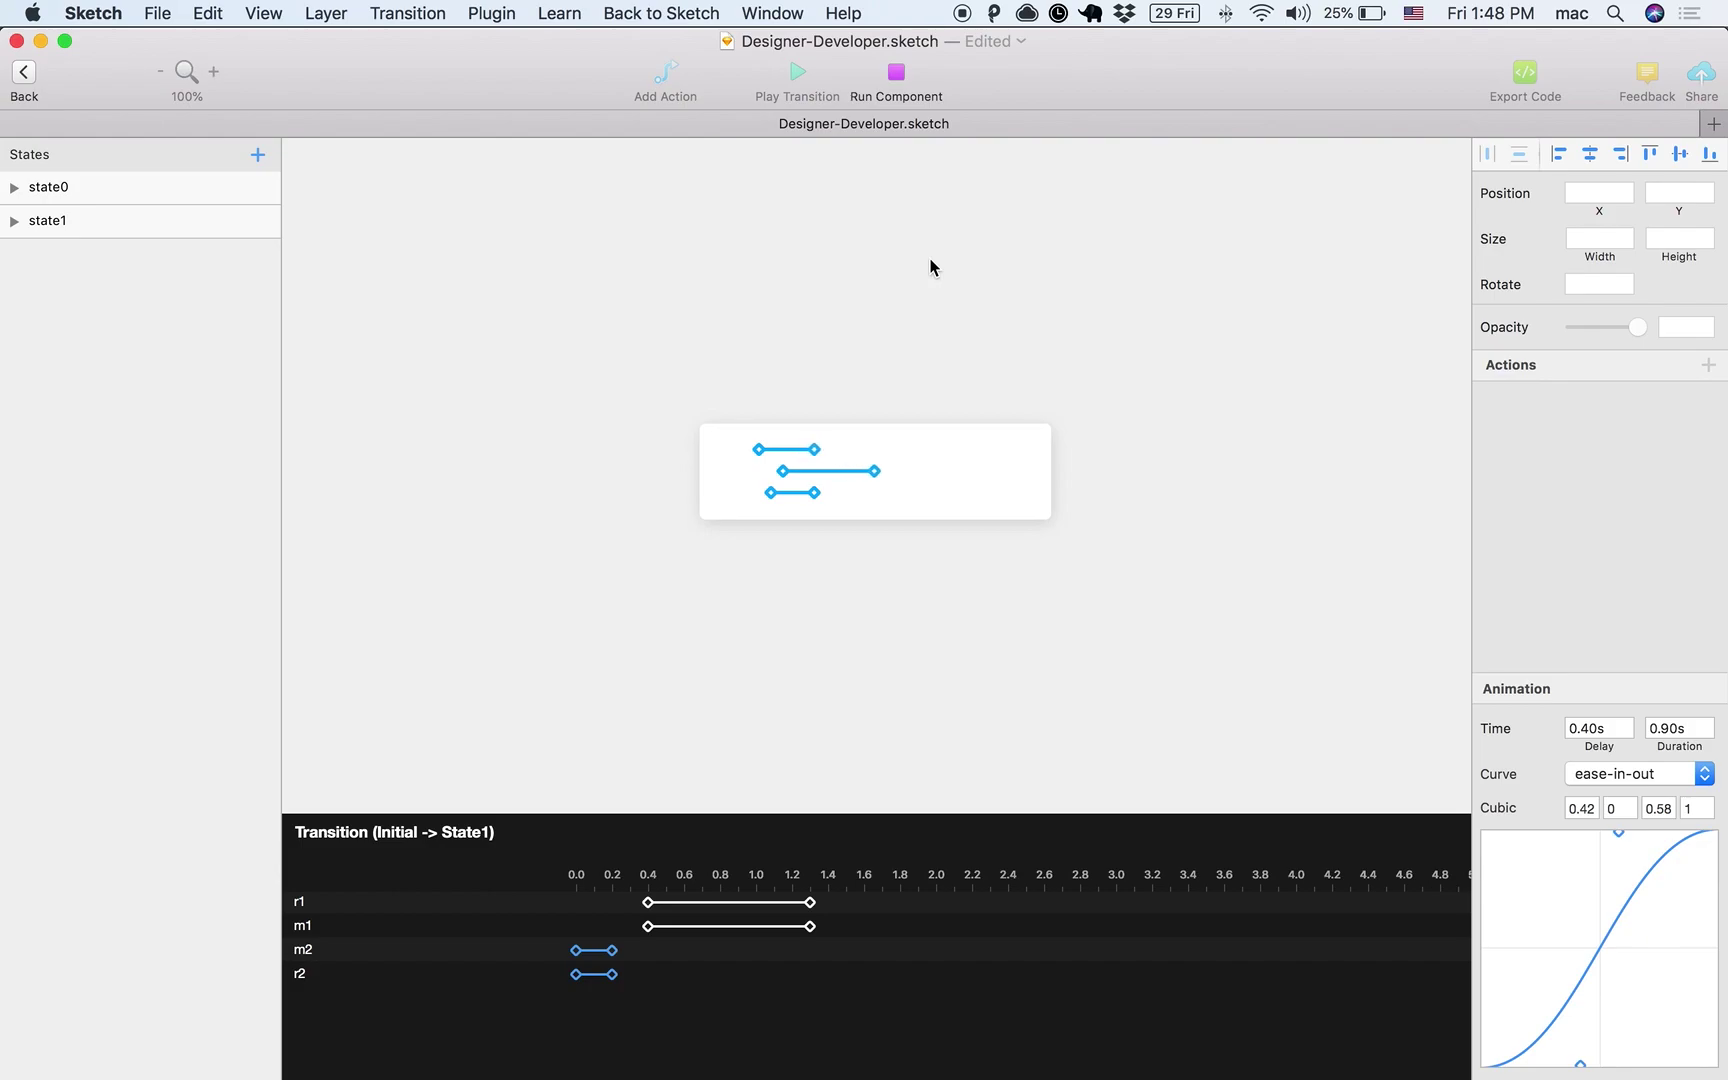
left_click(896, 74)
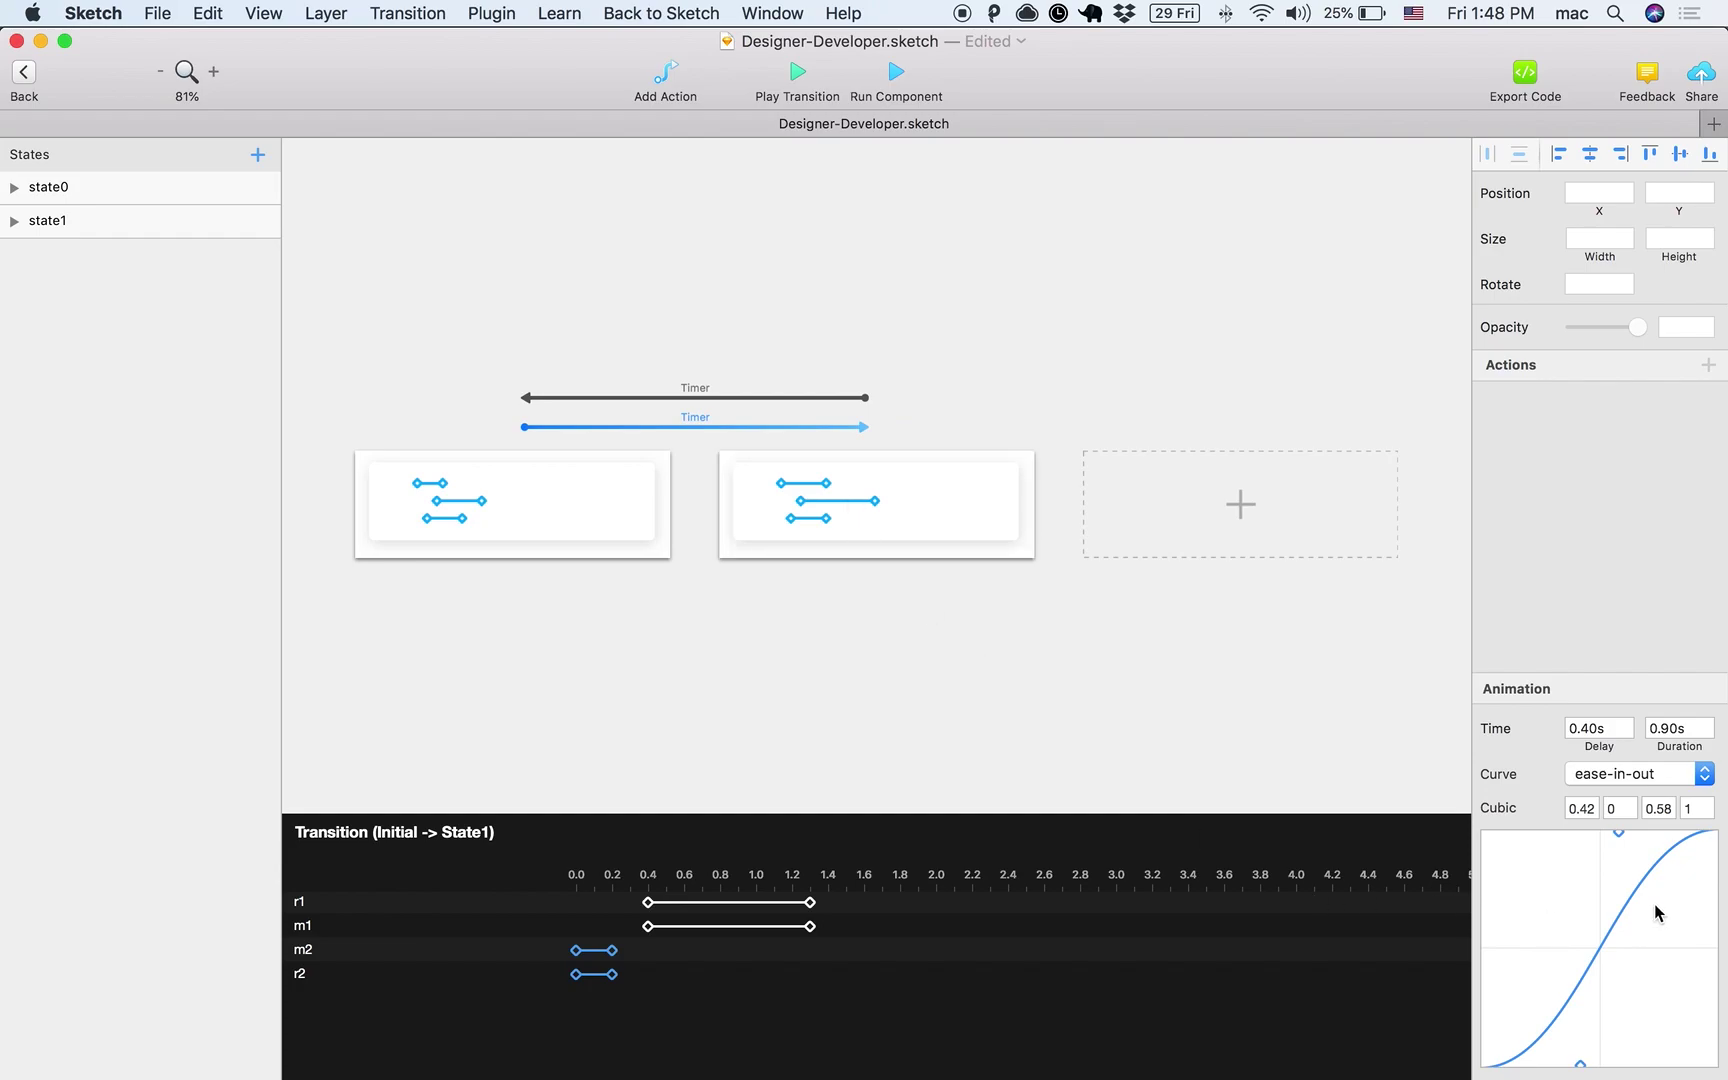
left_click(610, 951)
Stretch m2 and r2 to 0.6s with a custom 0.76/0.35/0.11/0.57 easing curve and preview it.
left_click(612, 974, "shift")
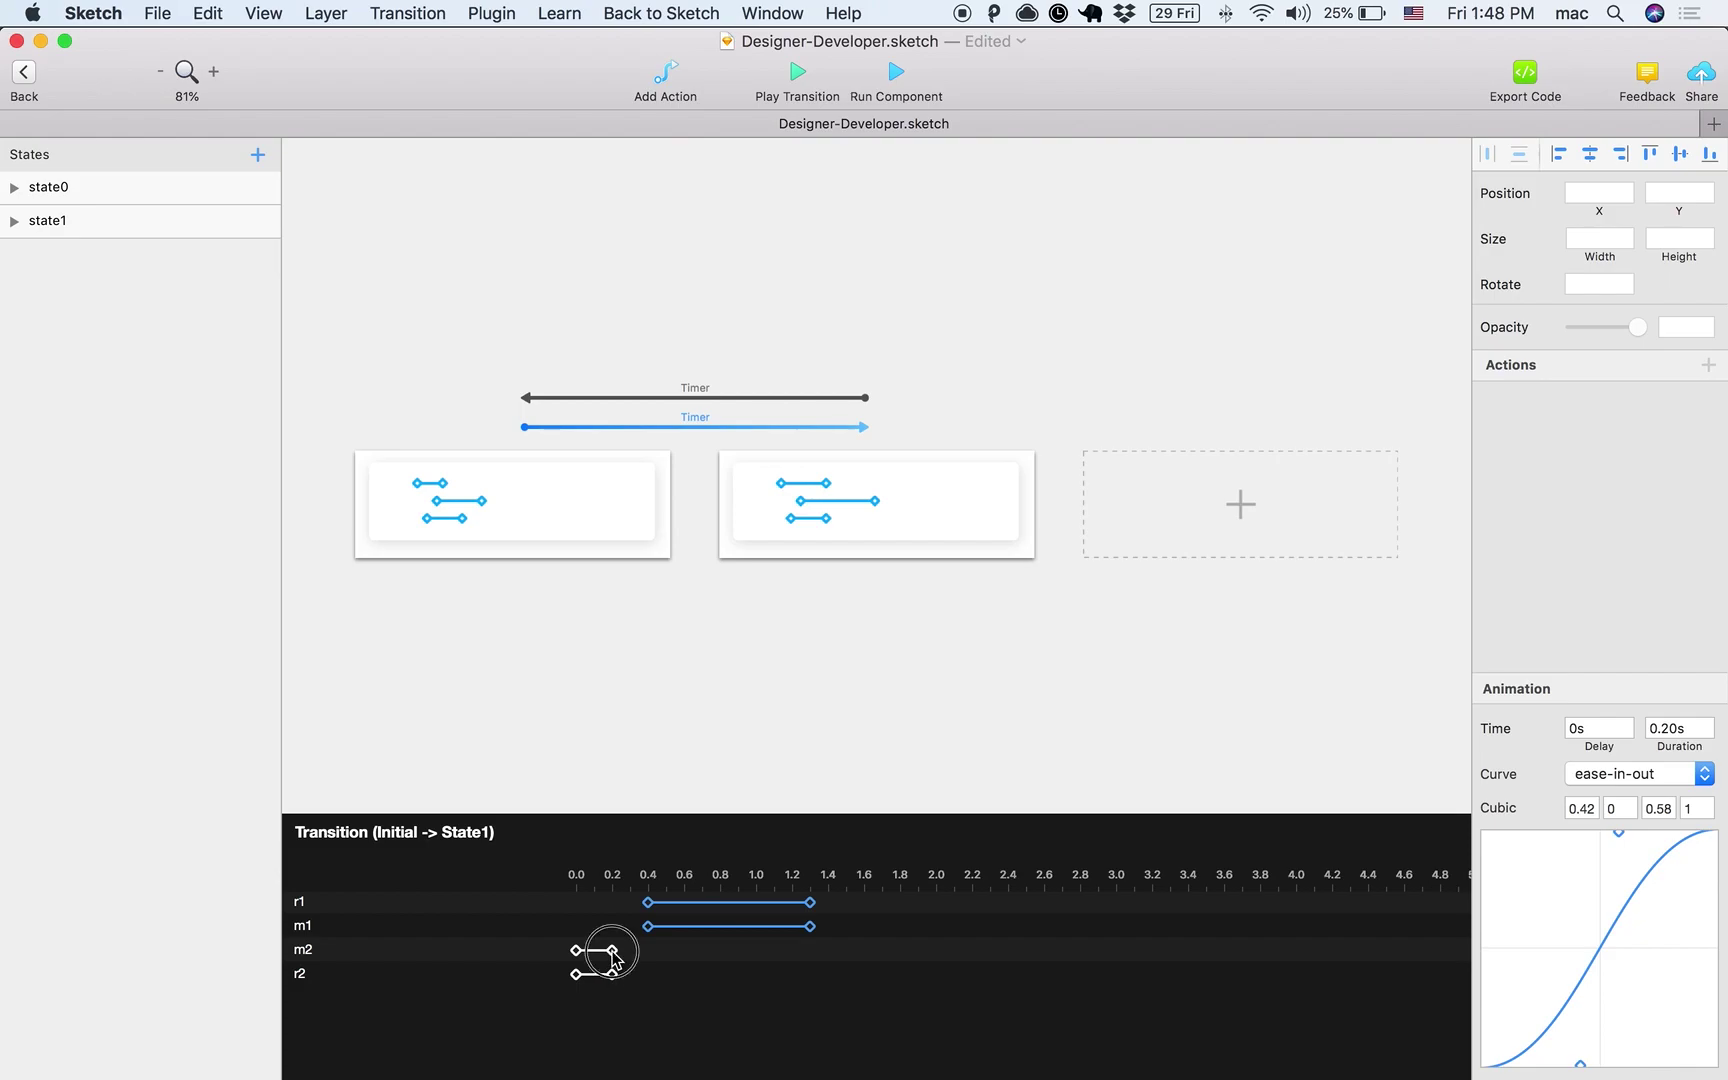
left_click_drag(612, 974, 684, 974)
left_click_drag(1619, 833, 1506, 931)
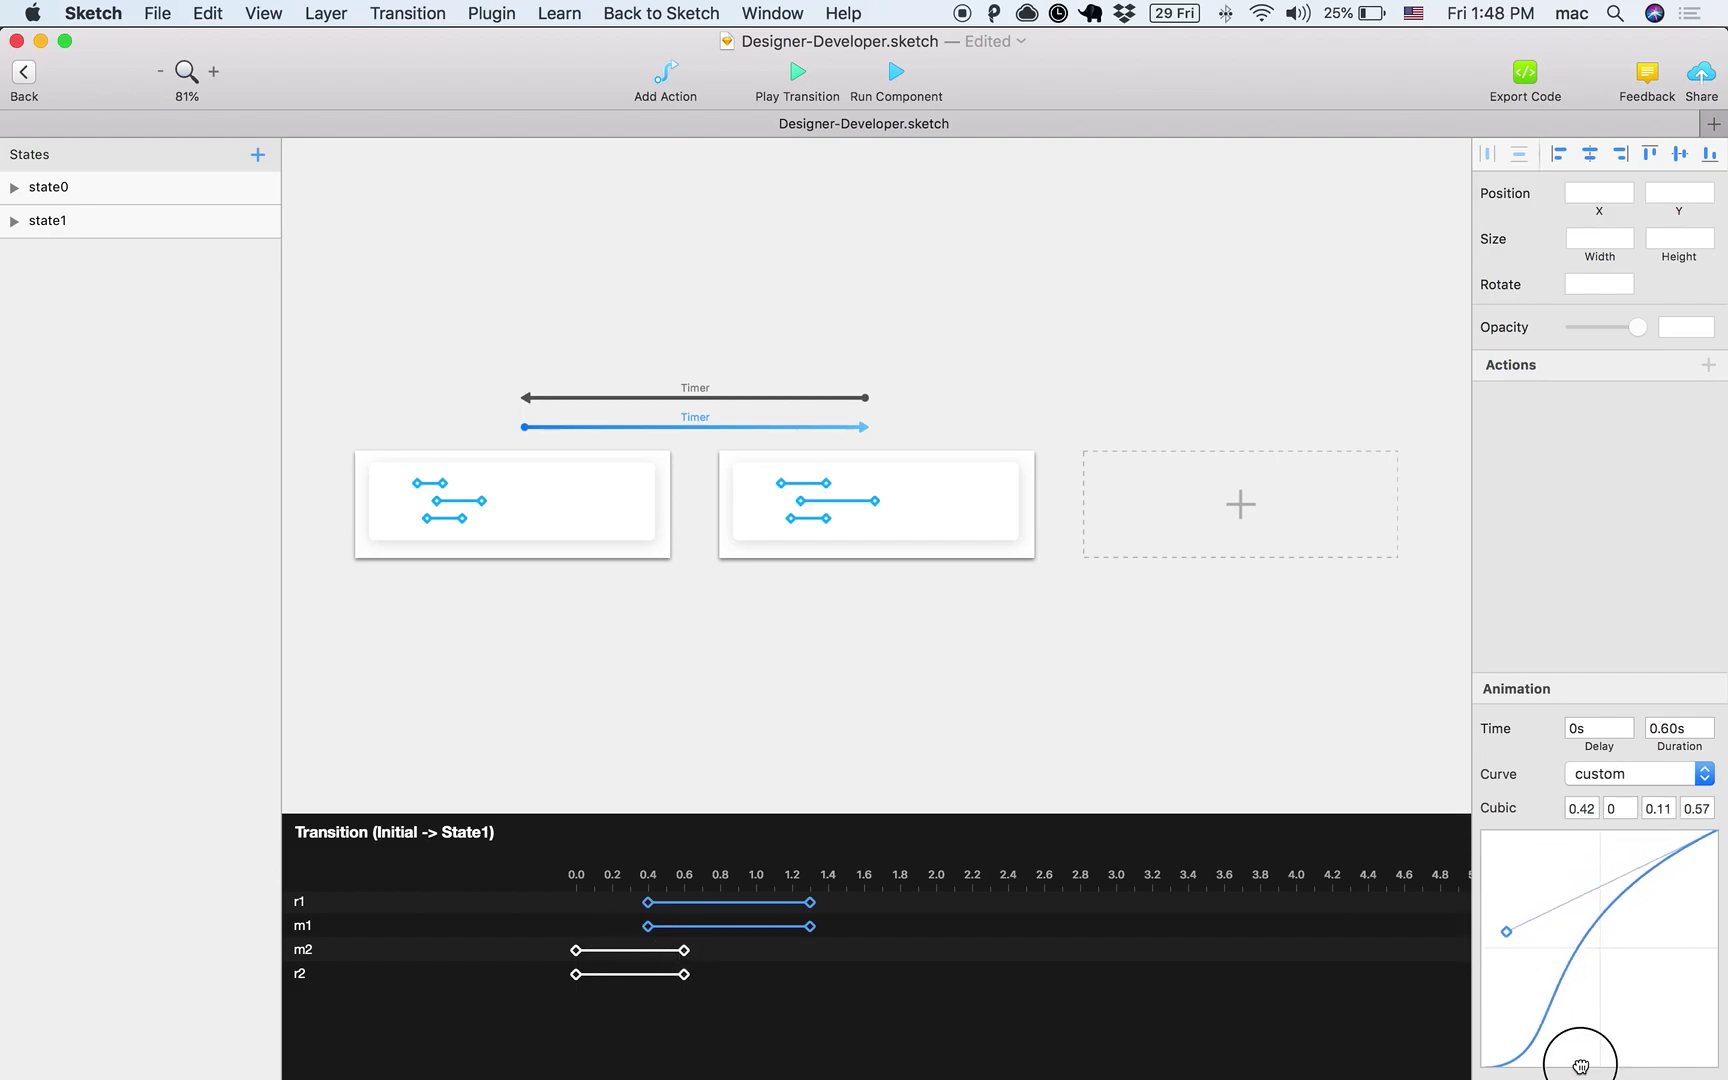
left_click_drag(1580, 1066, 1663, 988)
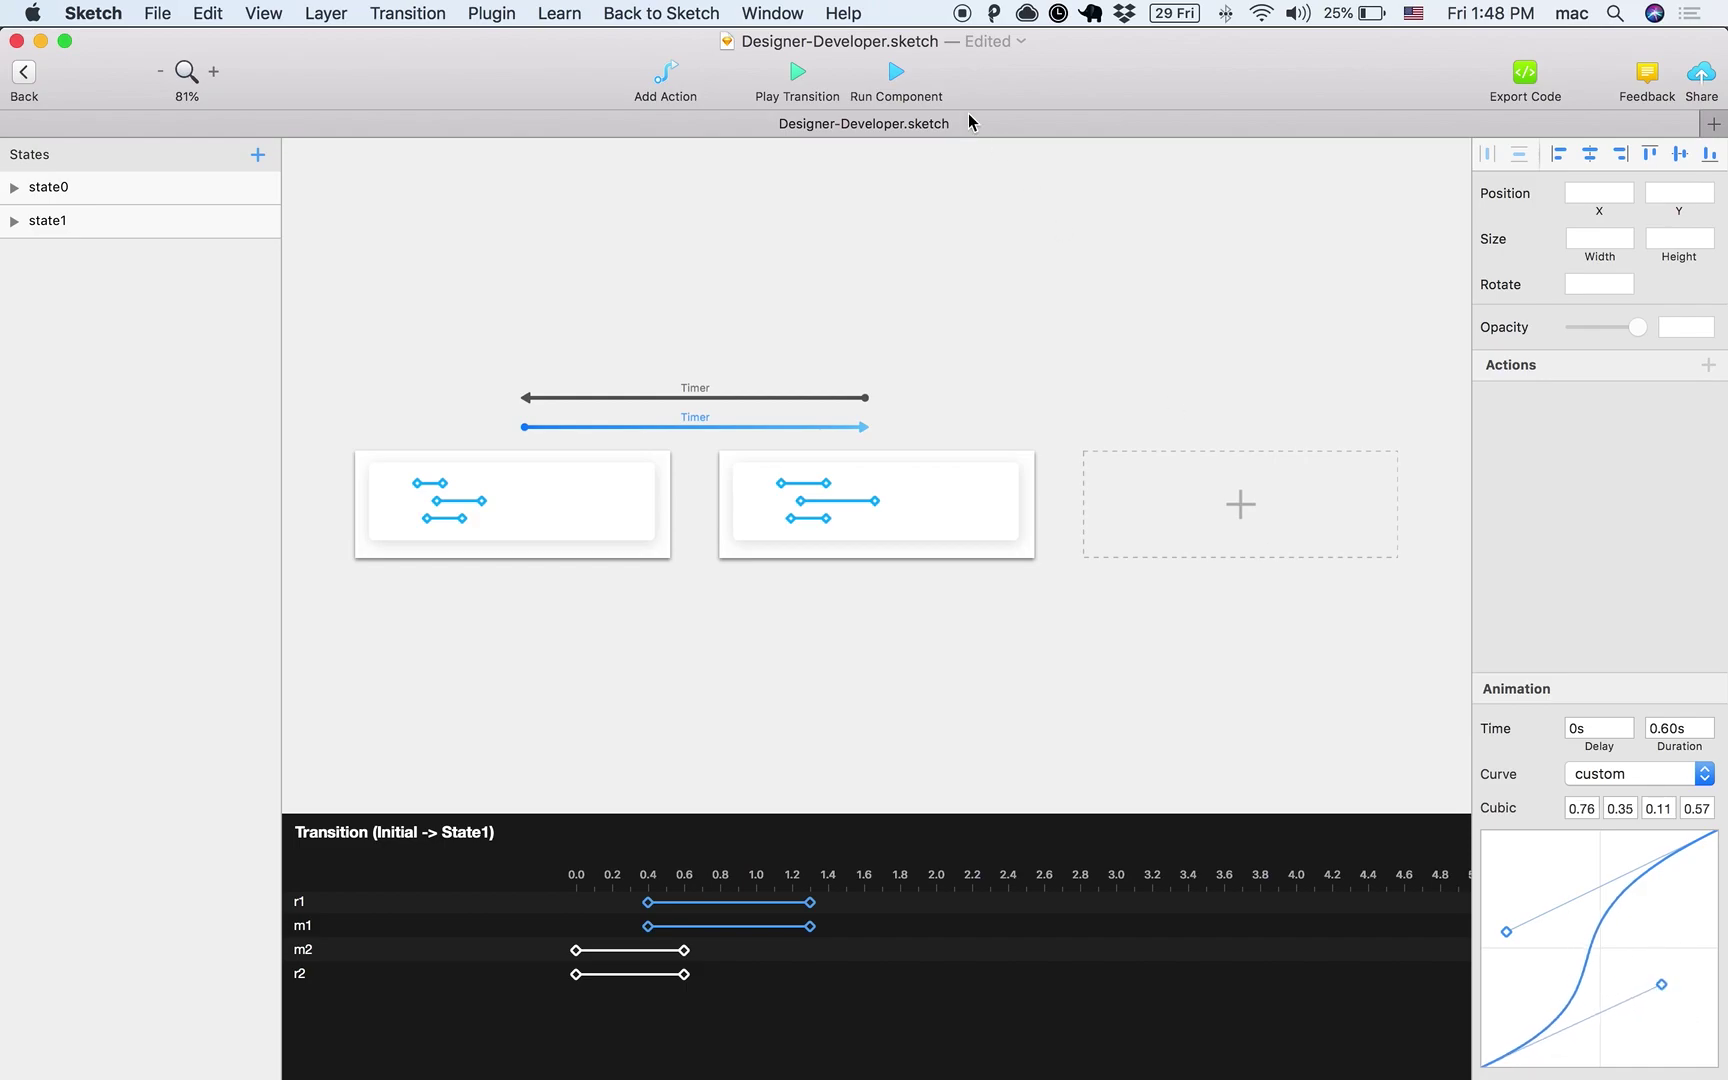
left_click(896, 74)
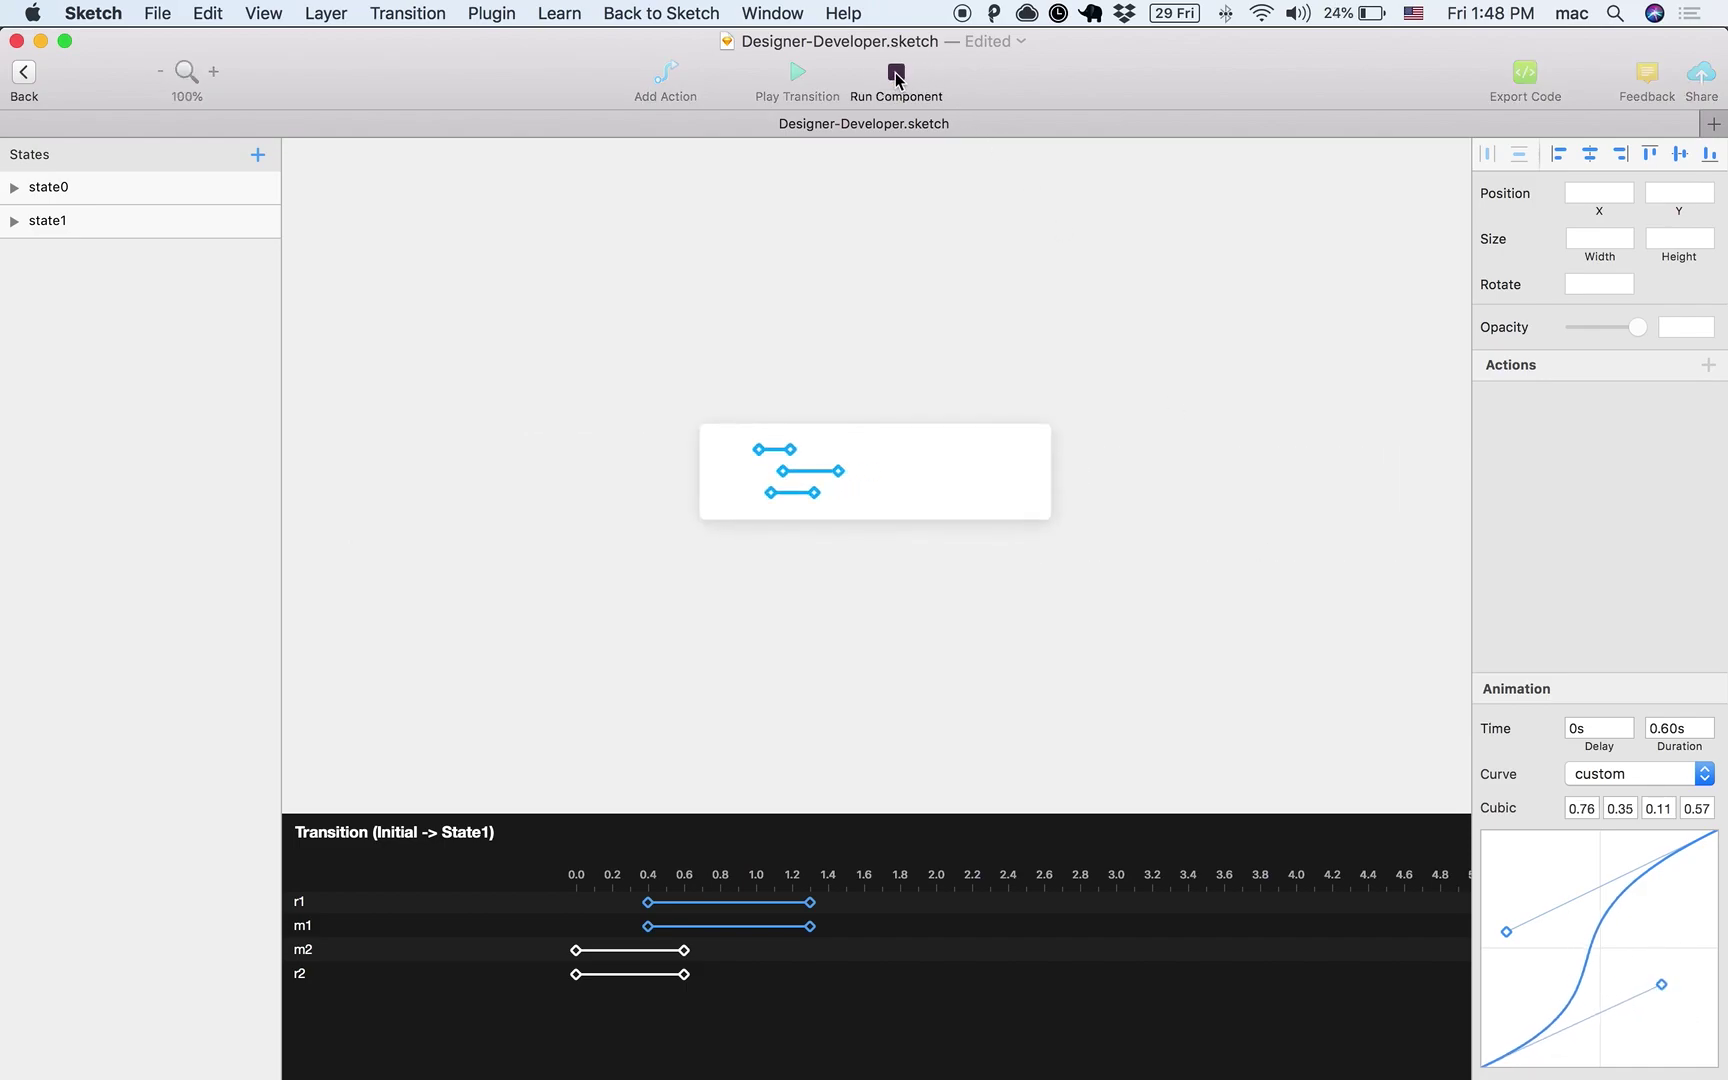
left_click(896, 77)
left_click(896, 76)
left_click(896, 77)
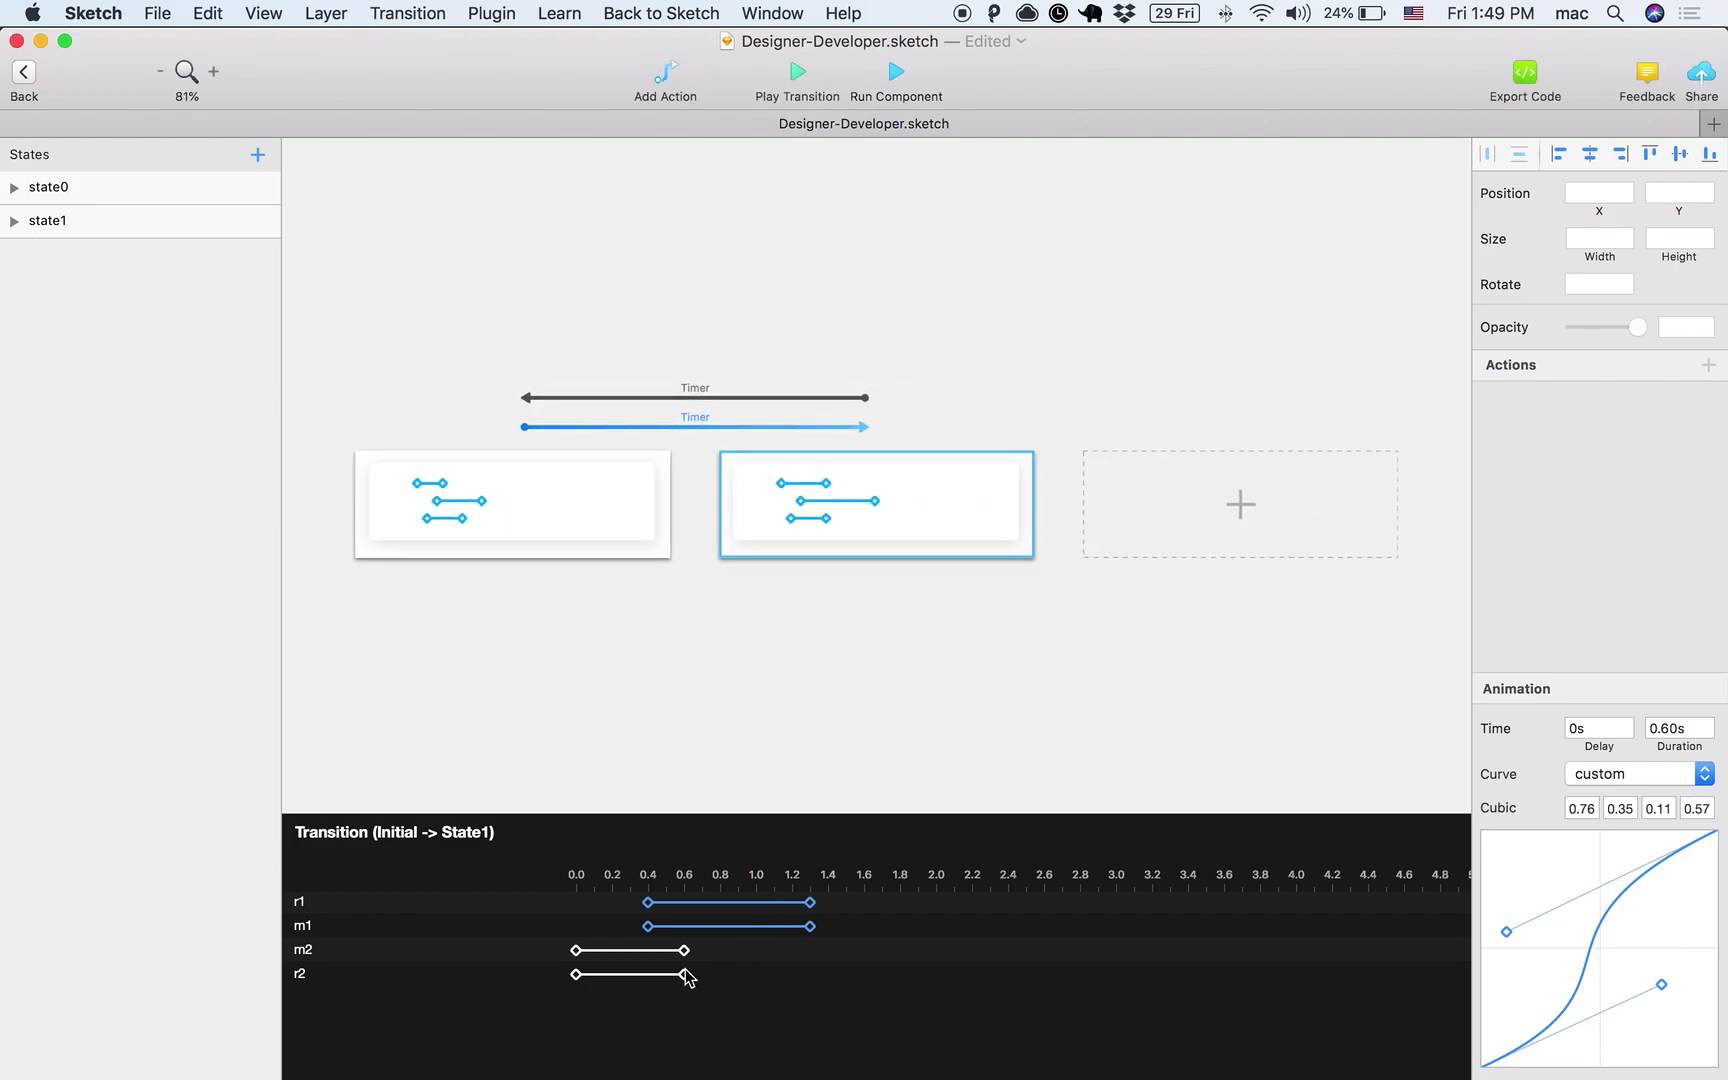
Extend m2 and r2 further to 1.6s and preview the slower animation.
left_click_drag(685, 975, 864, 974)
left_click(905, 260)
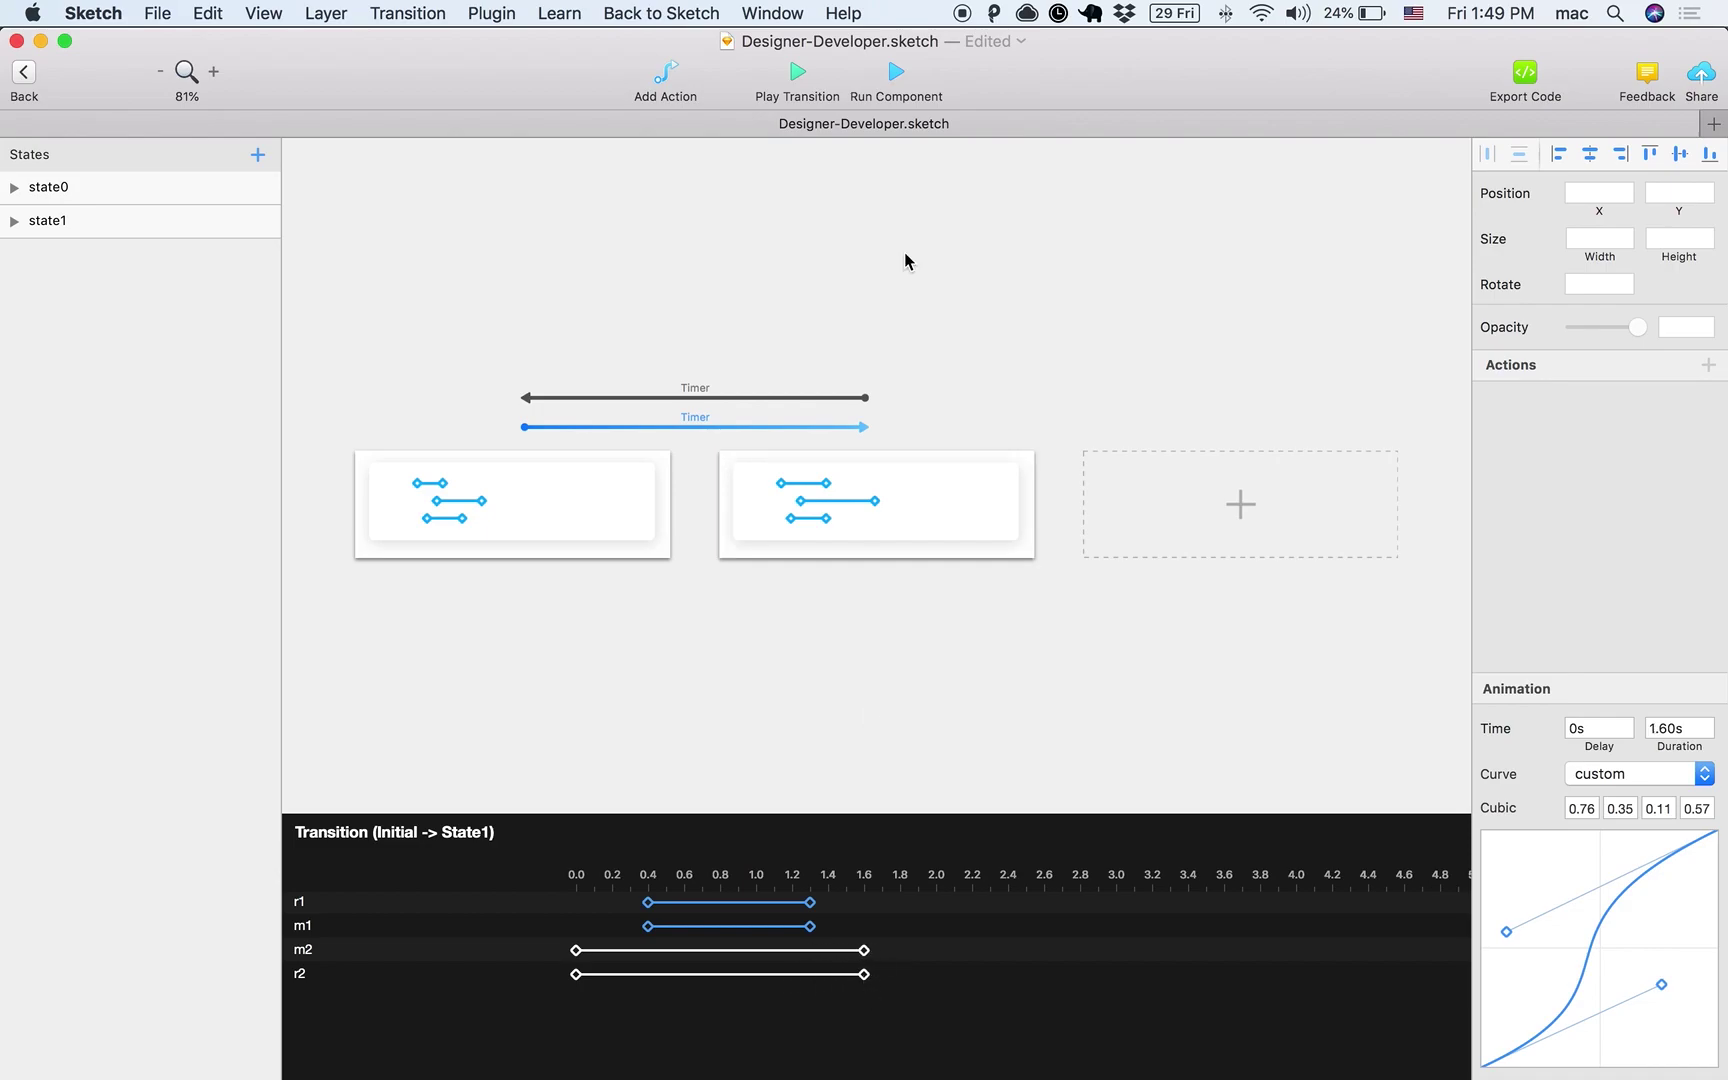
left_click(903, 74)
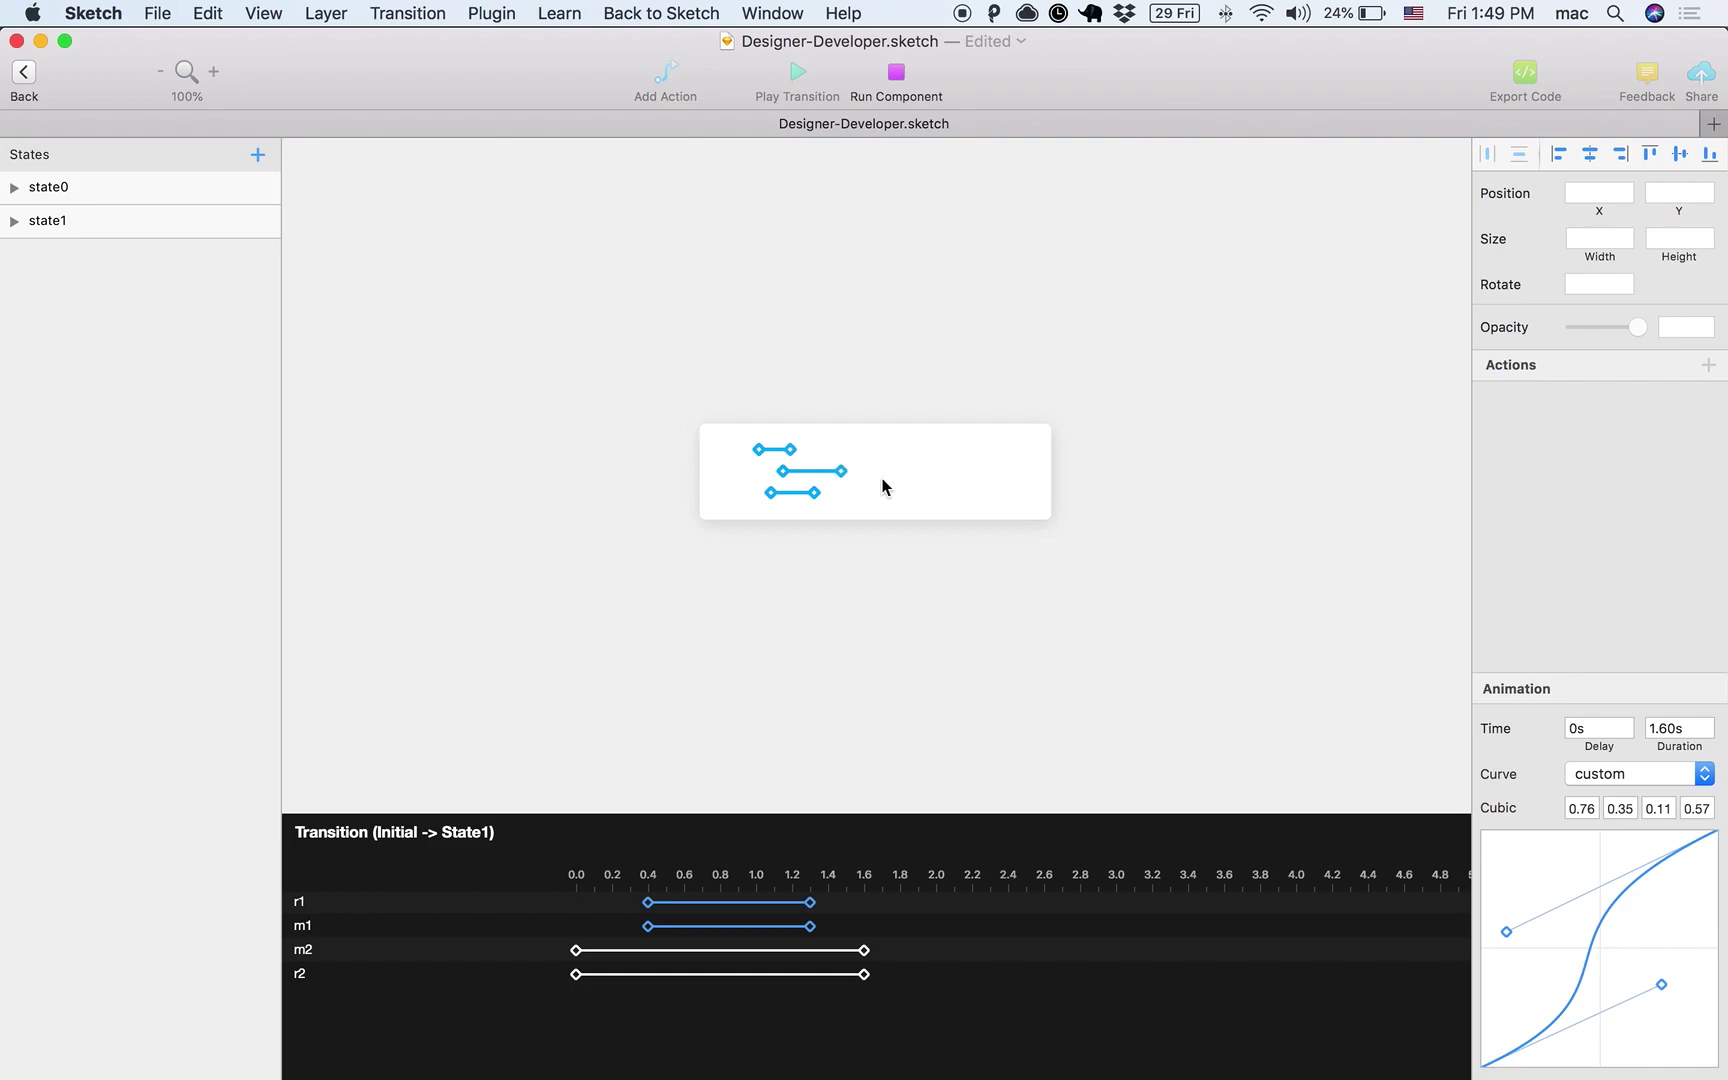
left_click(900, 80)
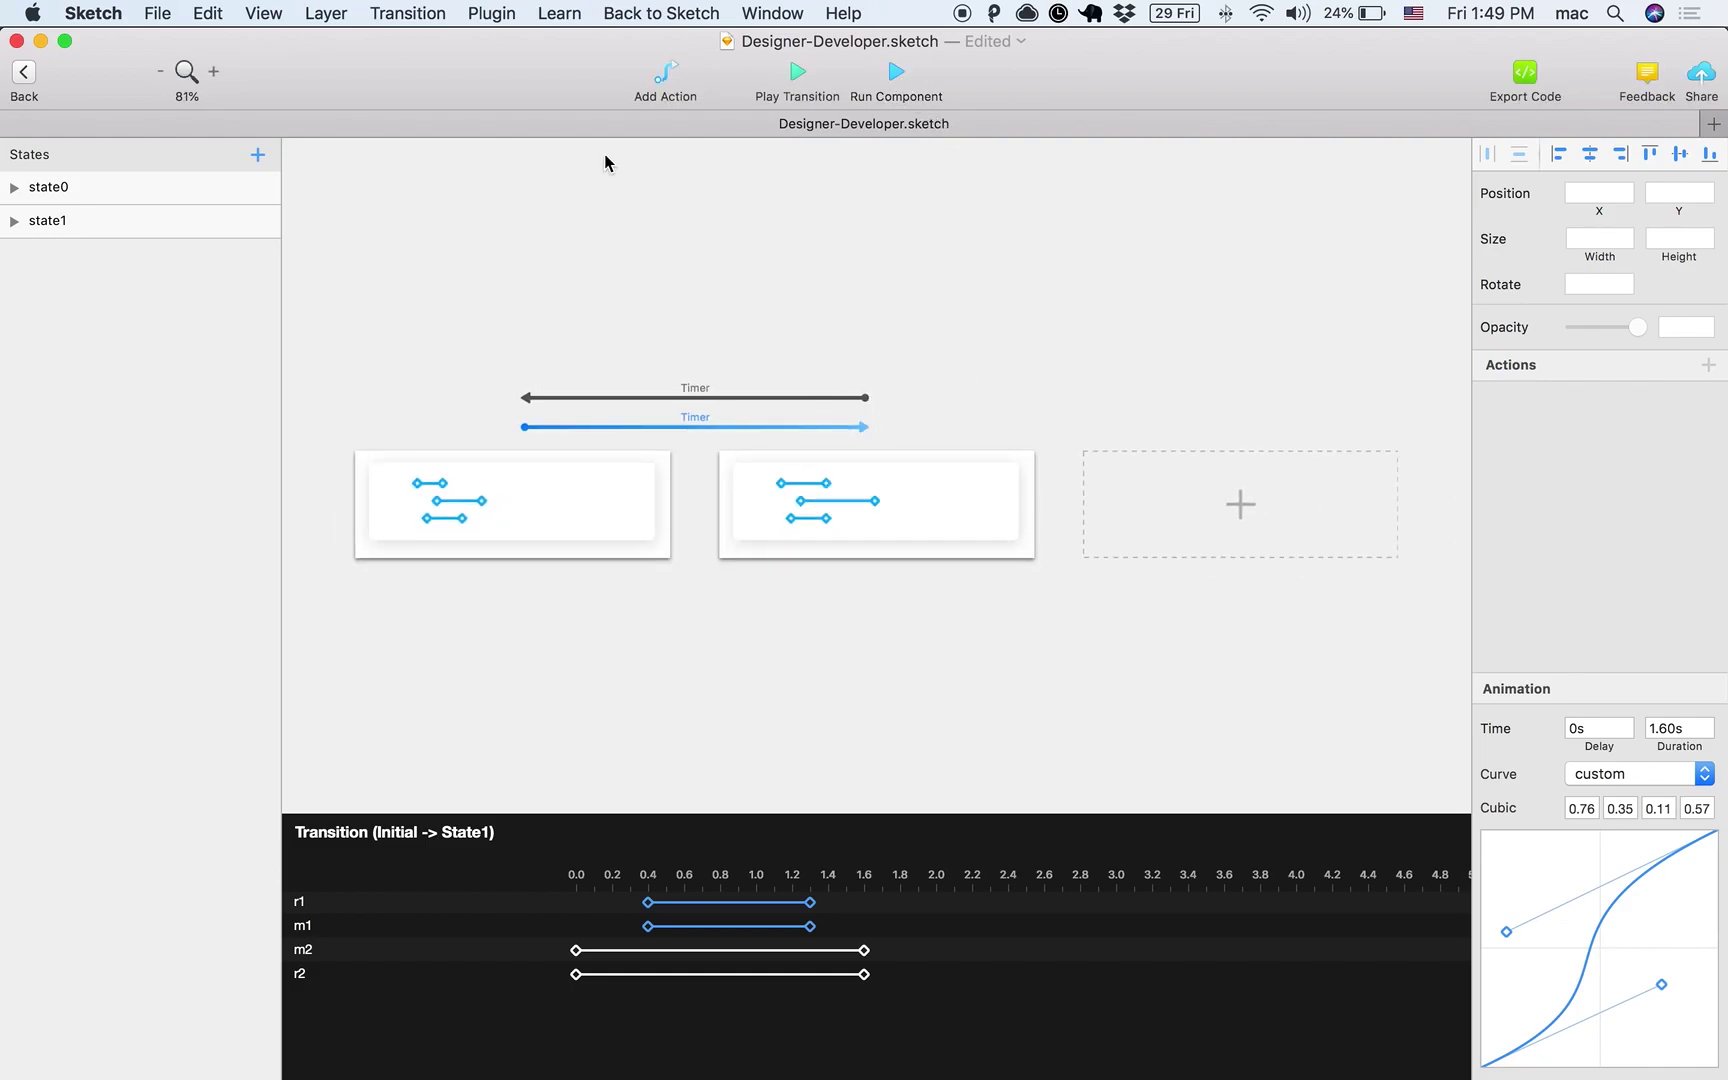
Go back to the parent toggle component and run it, switching the preview to the developer card.
left_click(38, 86)
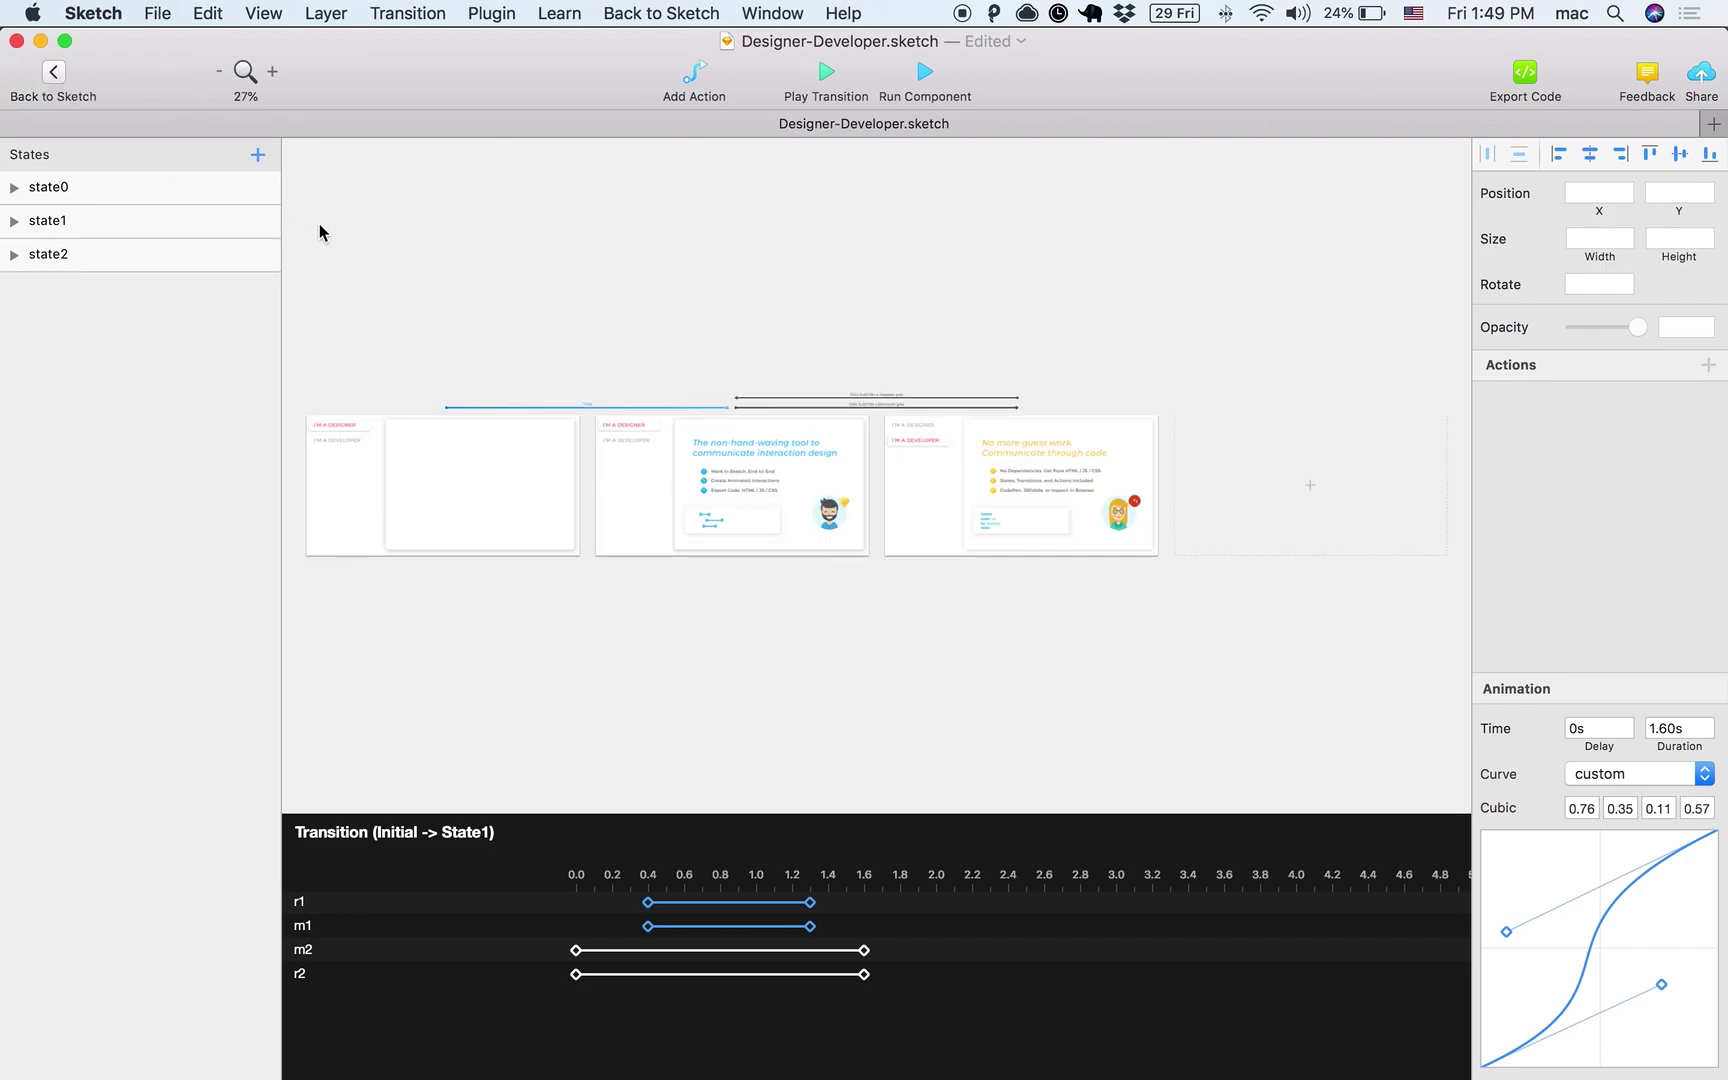
scroll(873, 500, "up", 5)
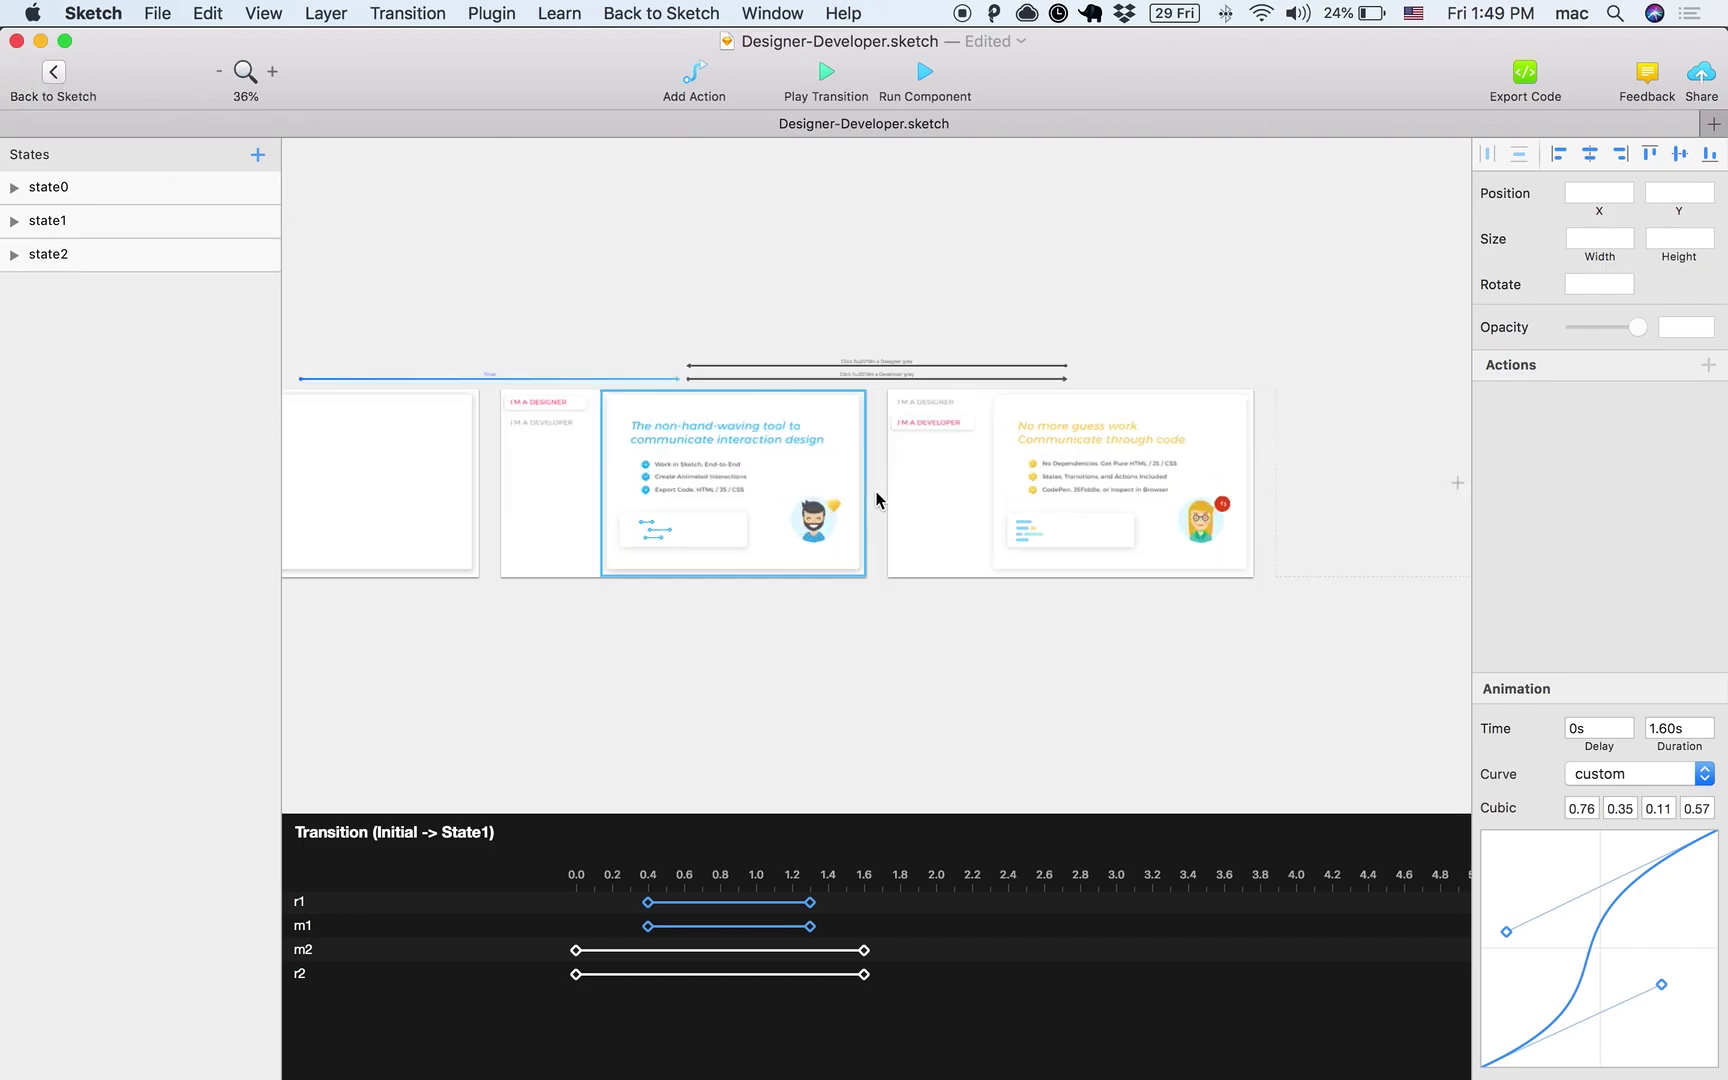
scroll(893, 460, "up", 4)
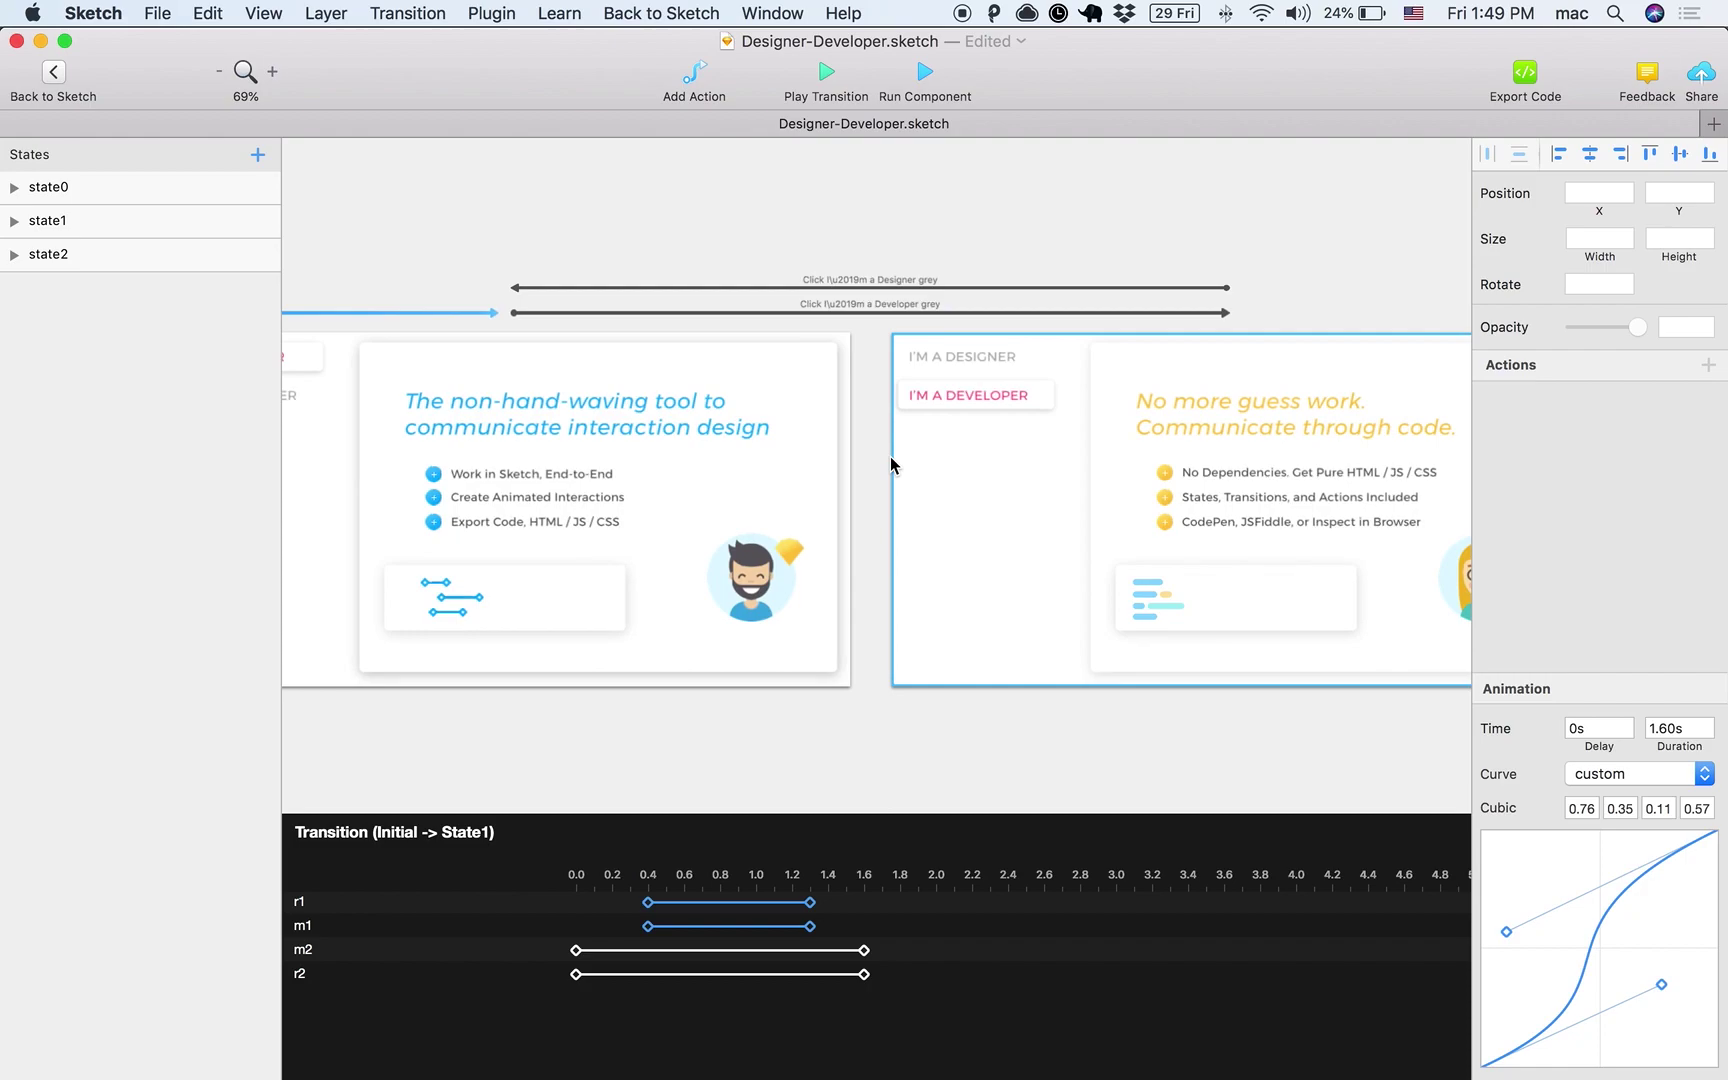
left_click(926, 80)
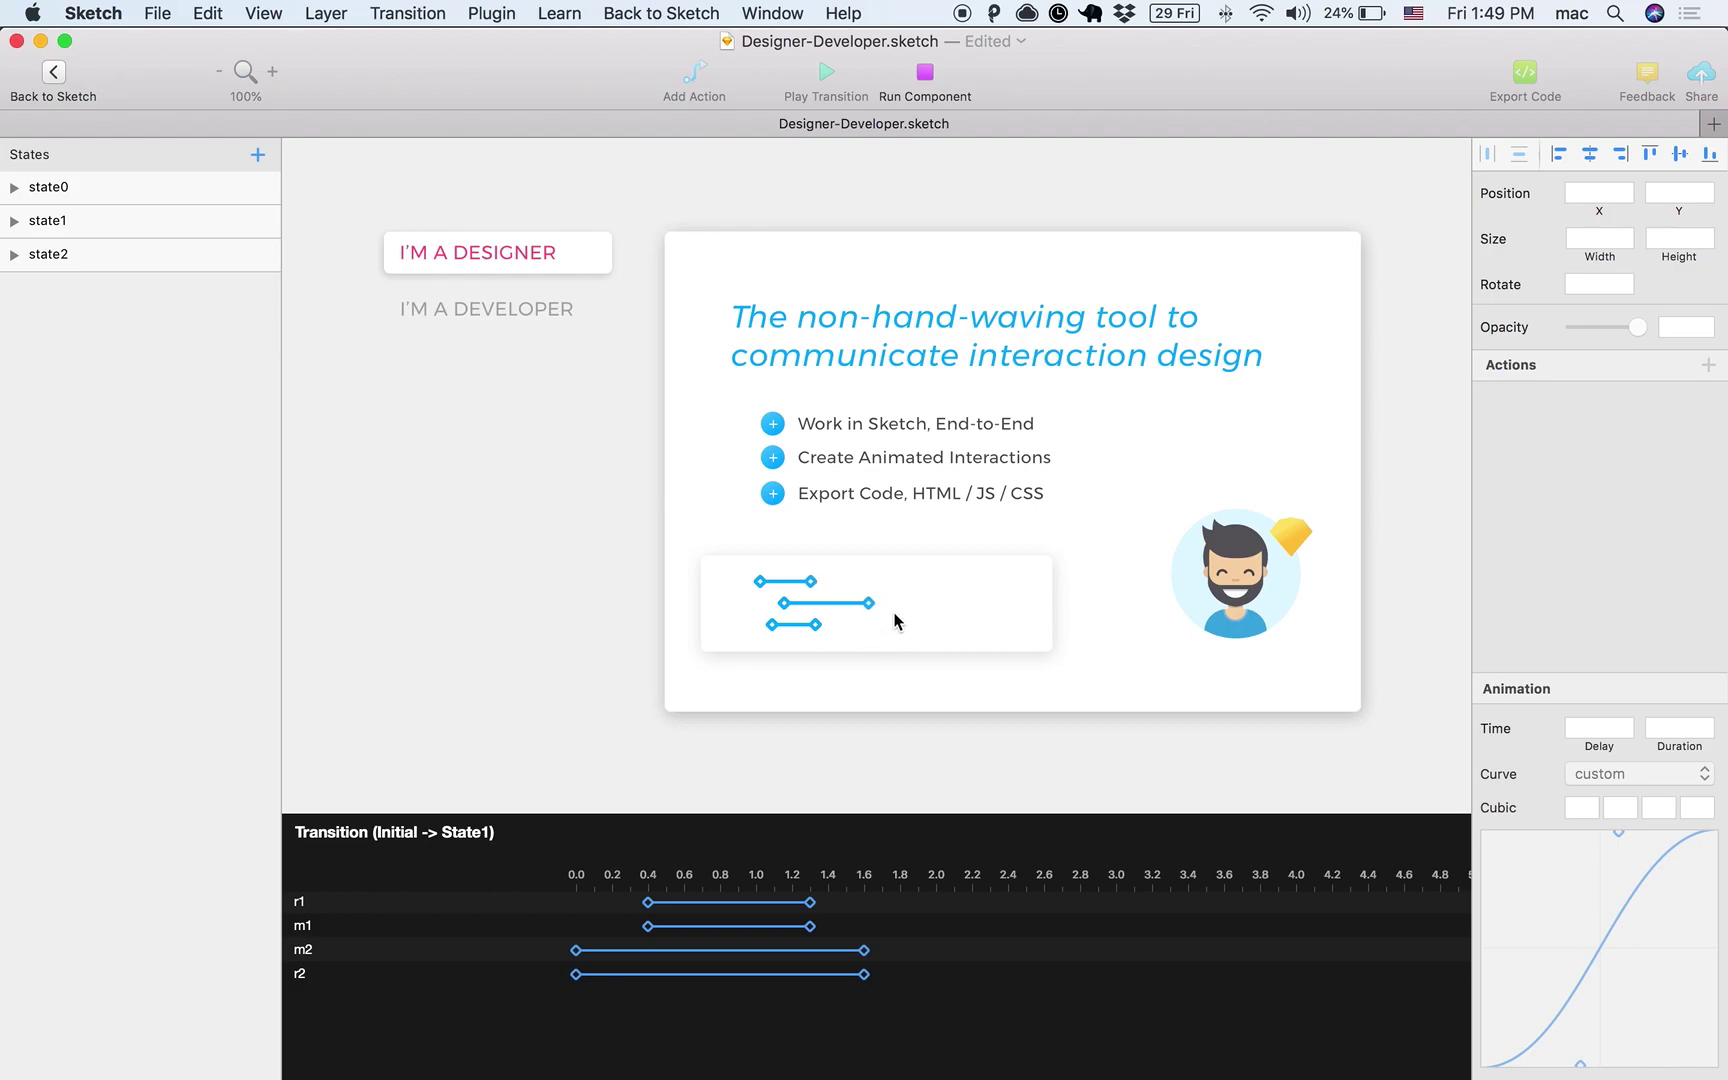
left_click(464, 312)
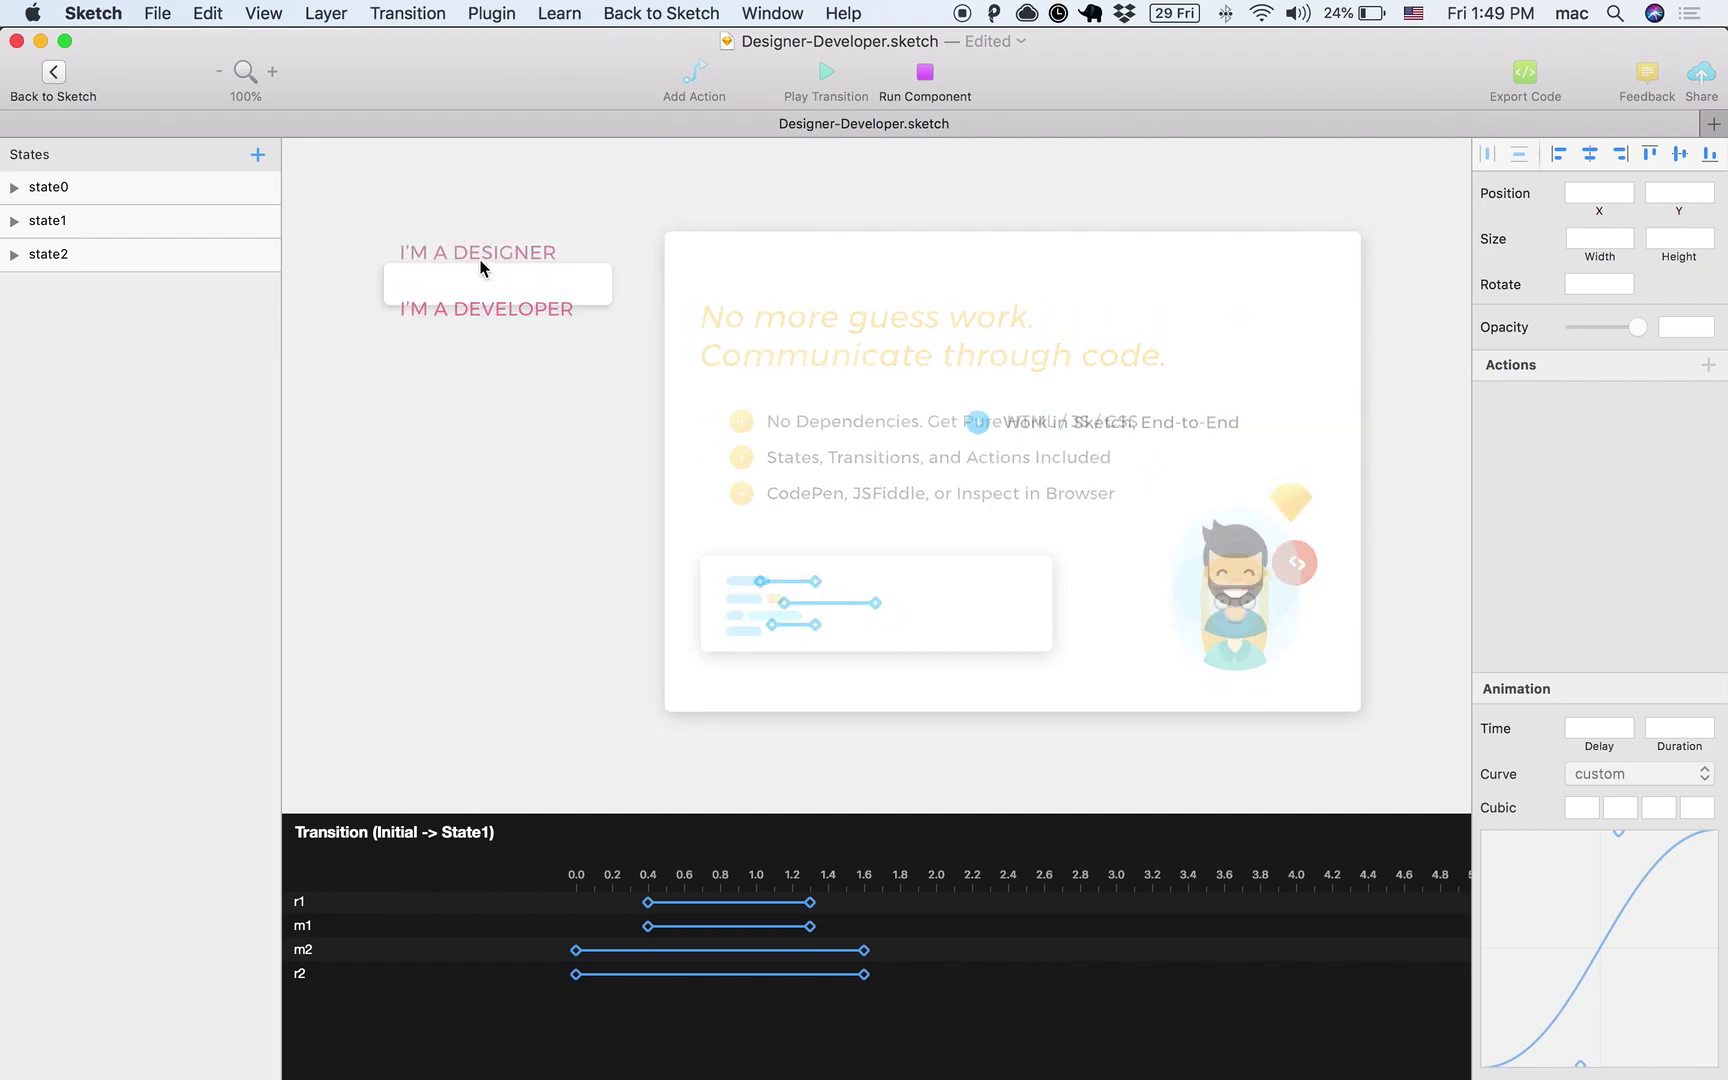
left_click(500, 311)
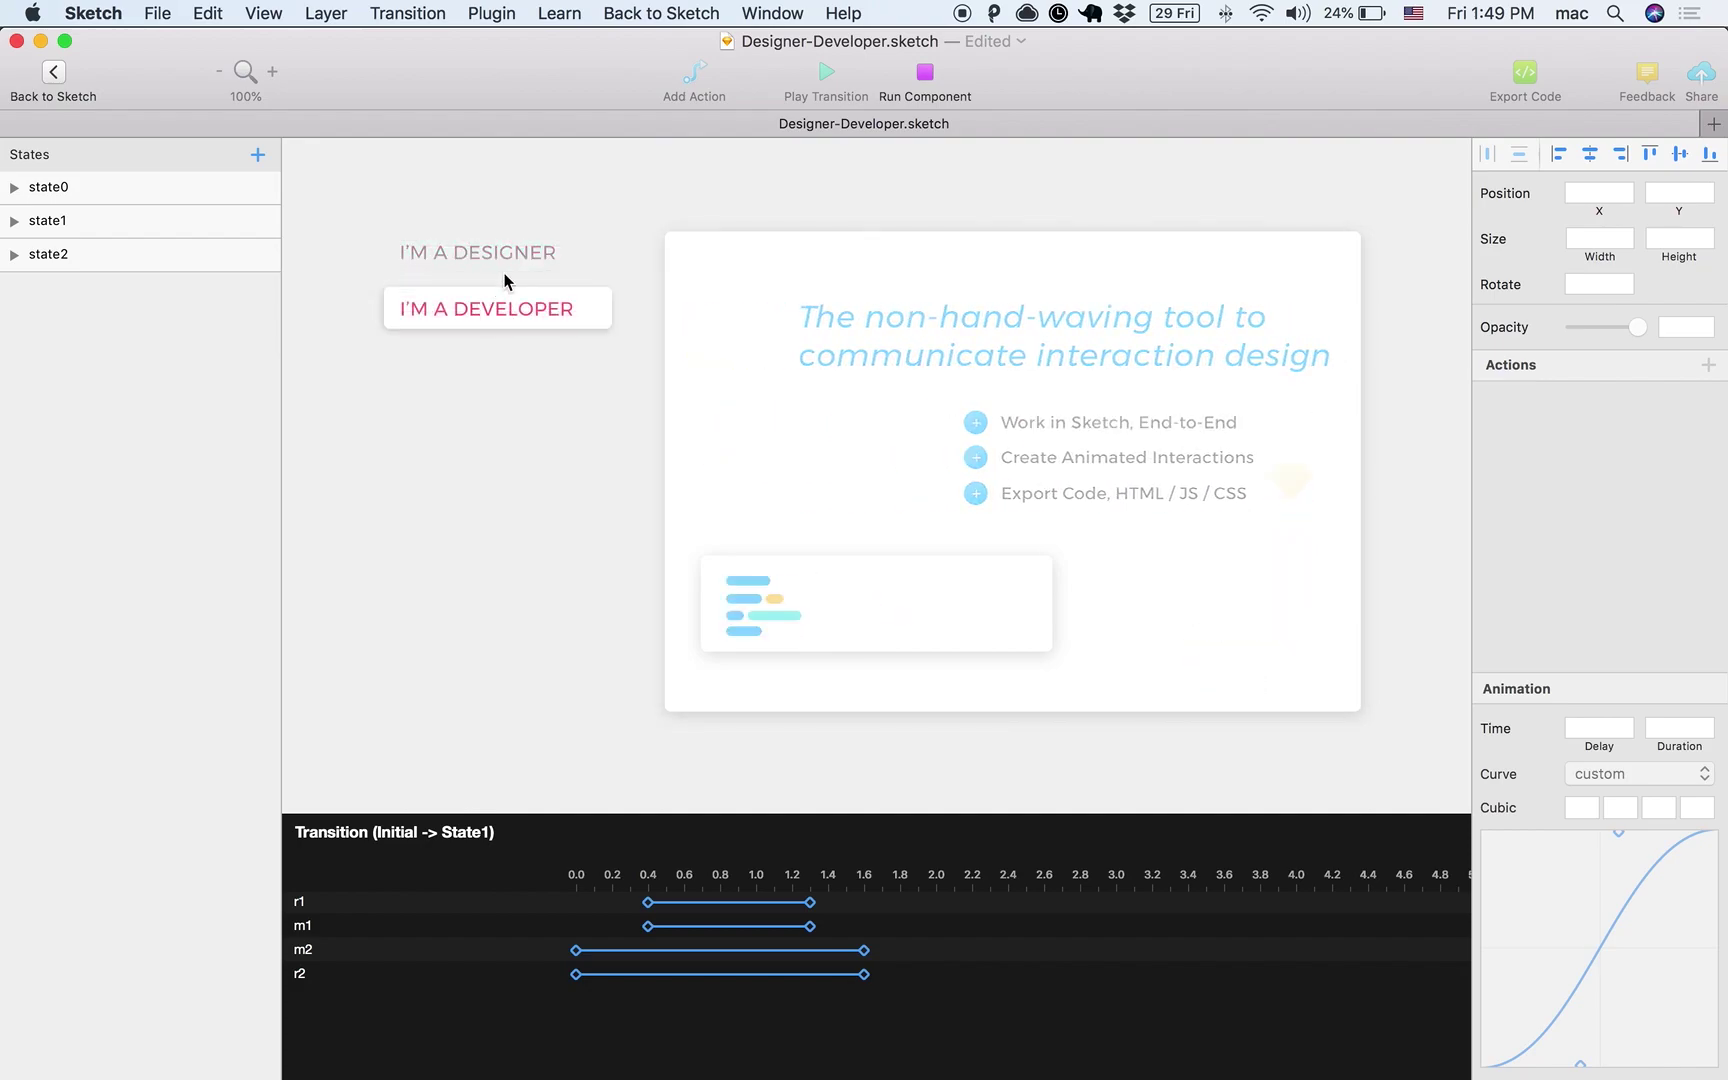
left_click(925, 76)
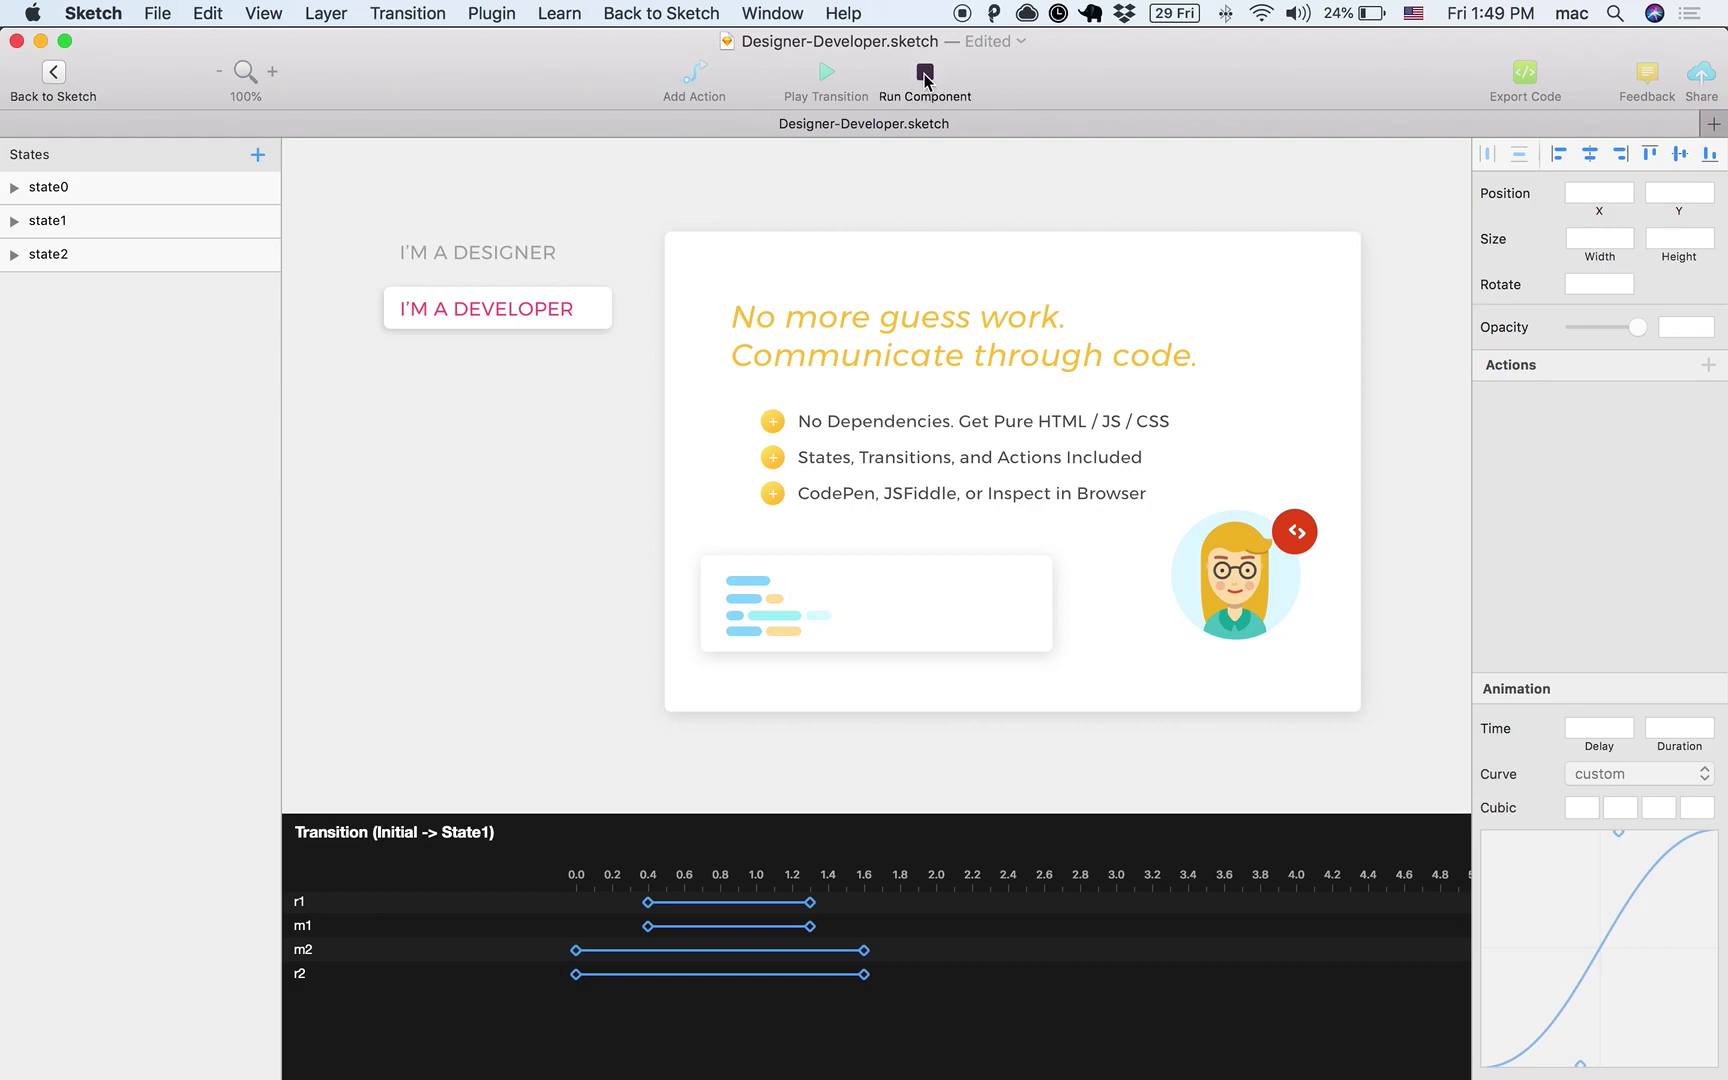
left_click(925, 74)
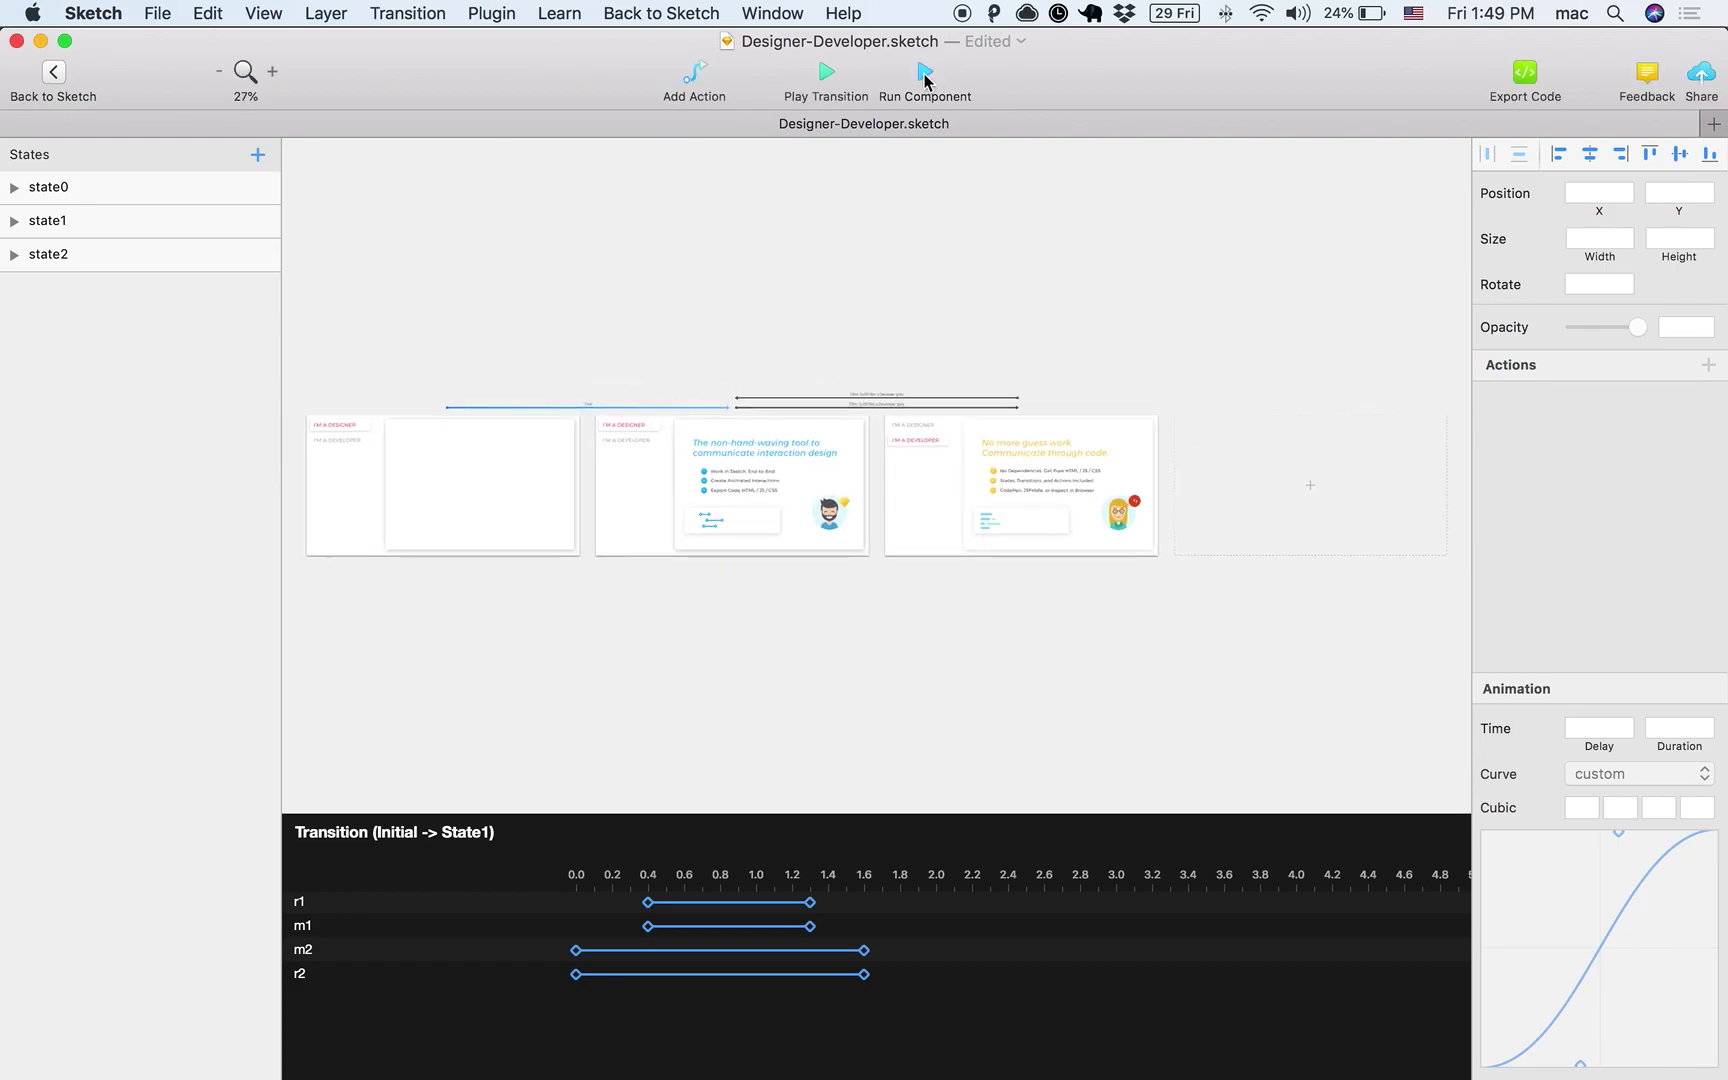
Export the component's code and open the uploaded Timeline Handoff page in Chrome.
left_click(1536, 96)
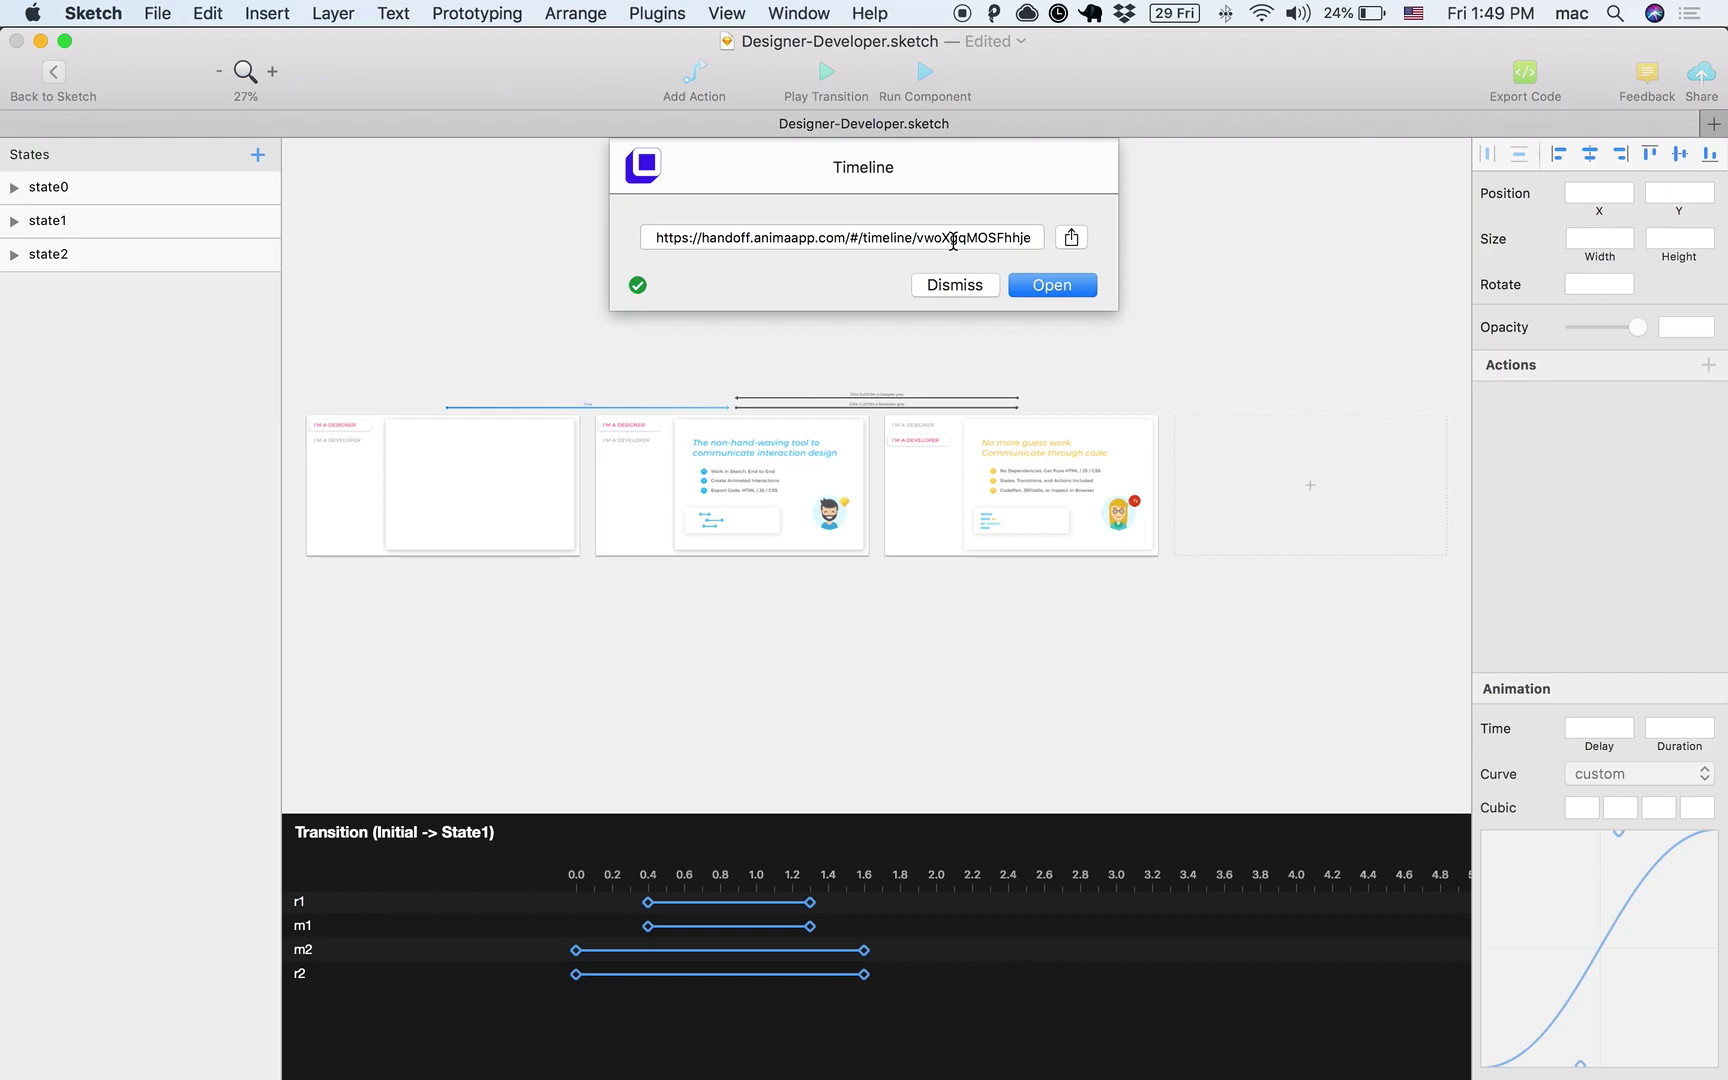
left_click(1036, 285)
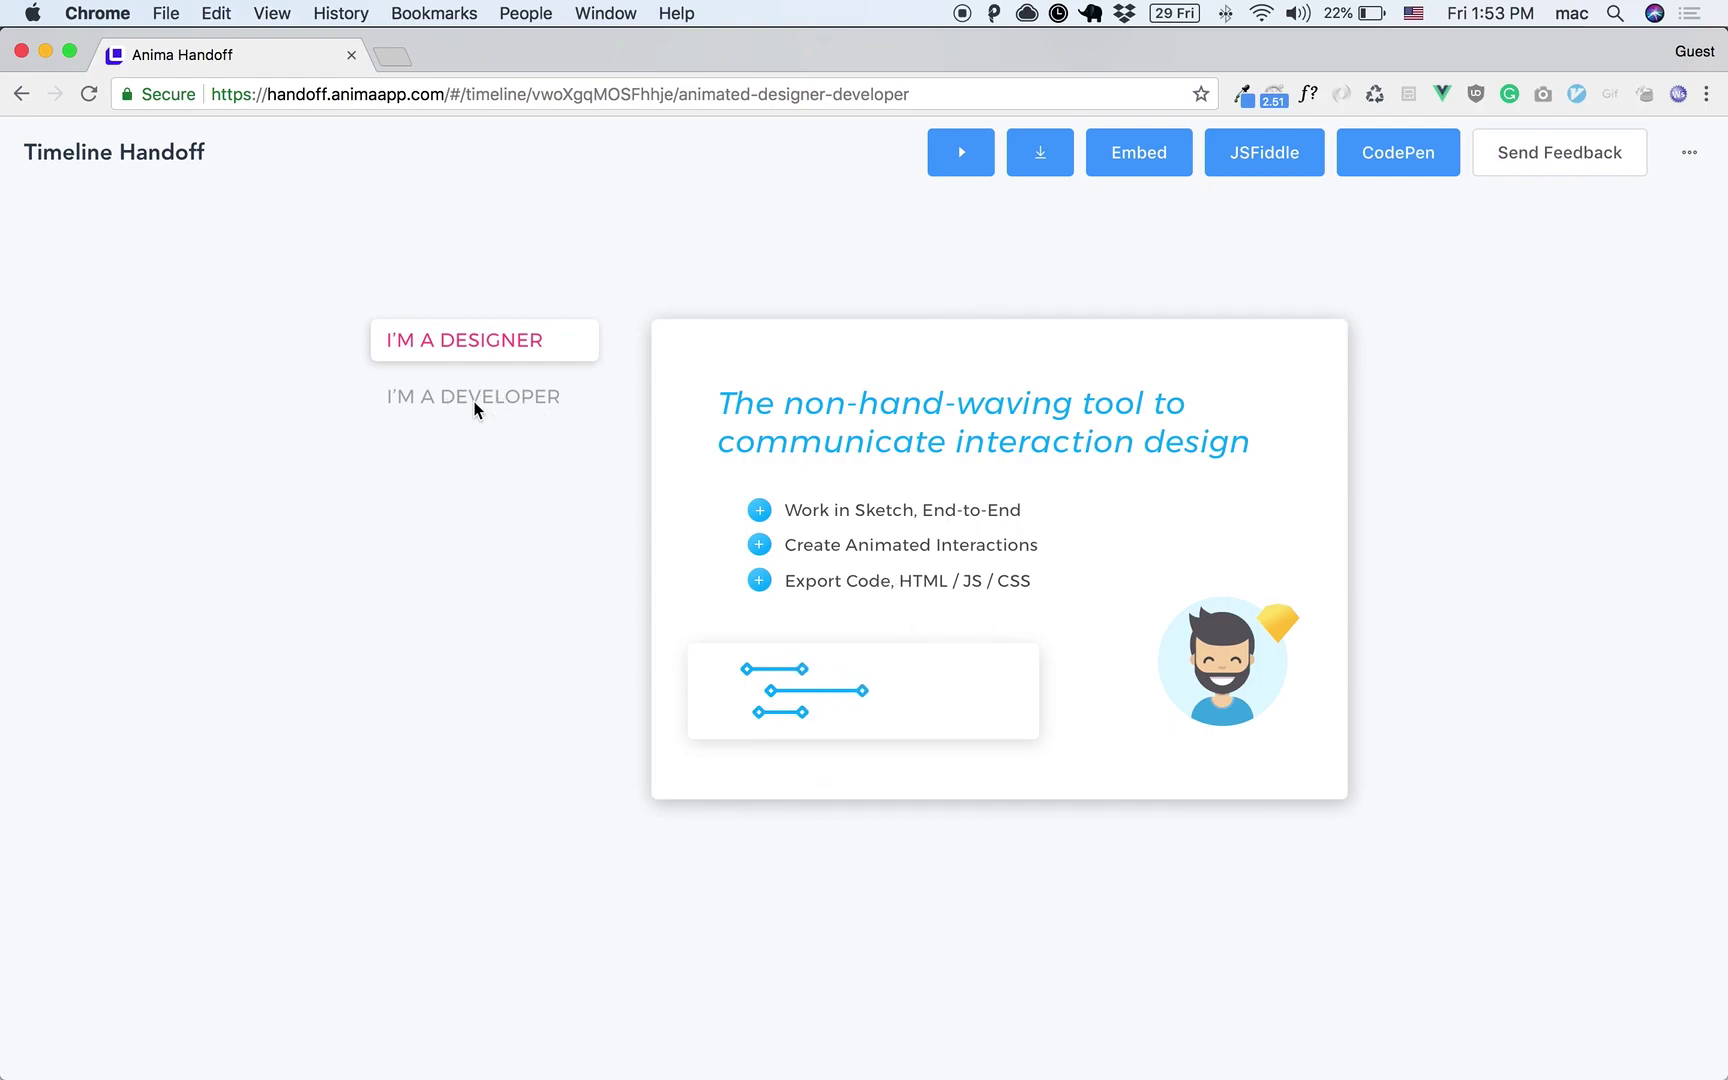
Toggle the preview between I'M A DEVELOPER and I'M A DESIGNER, ending on the developer card.
left_click(520, 397)
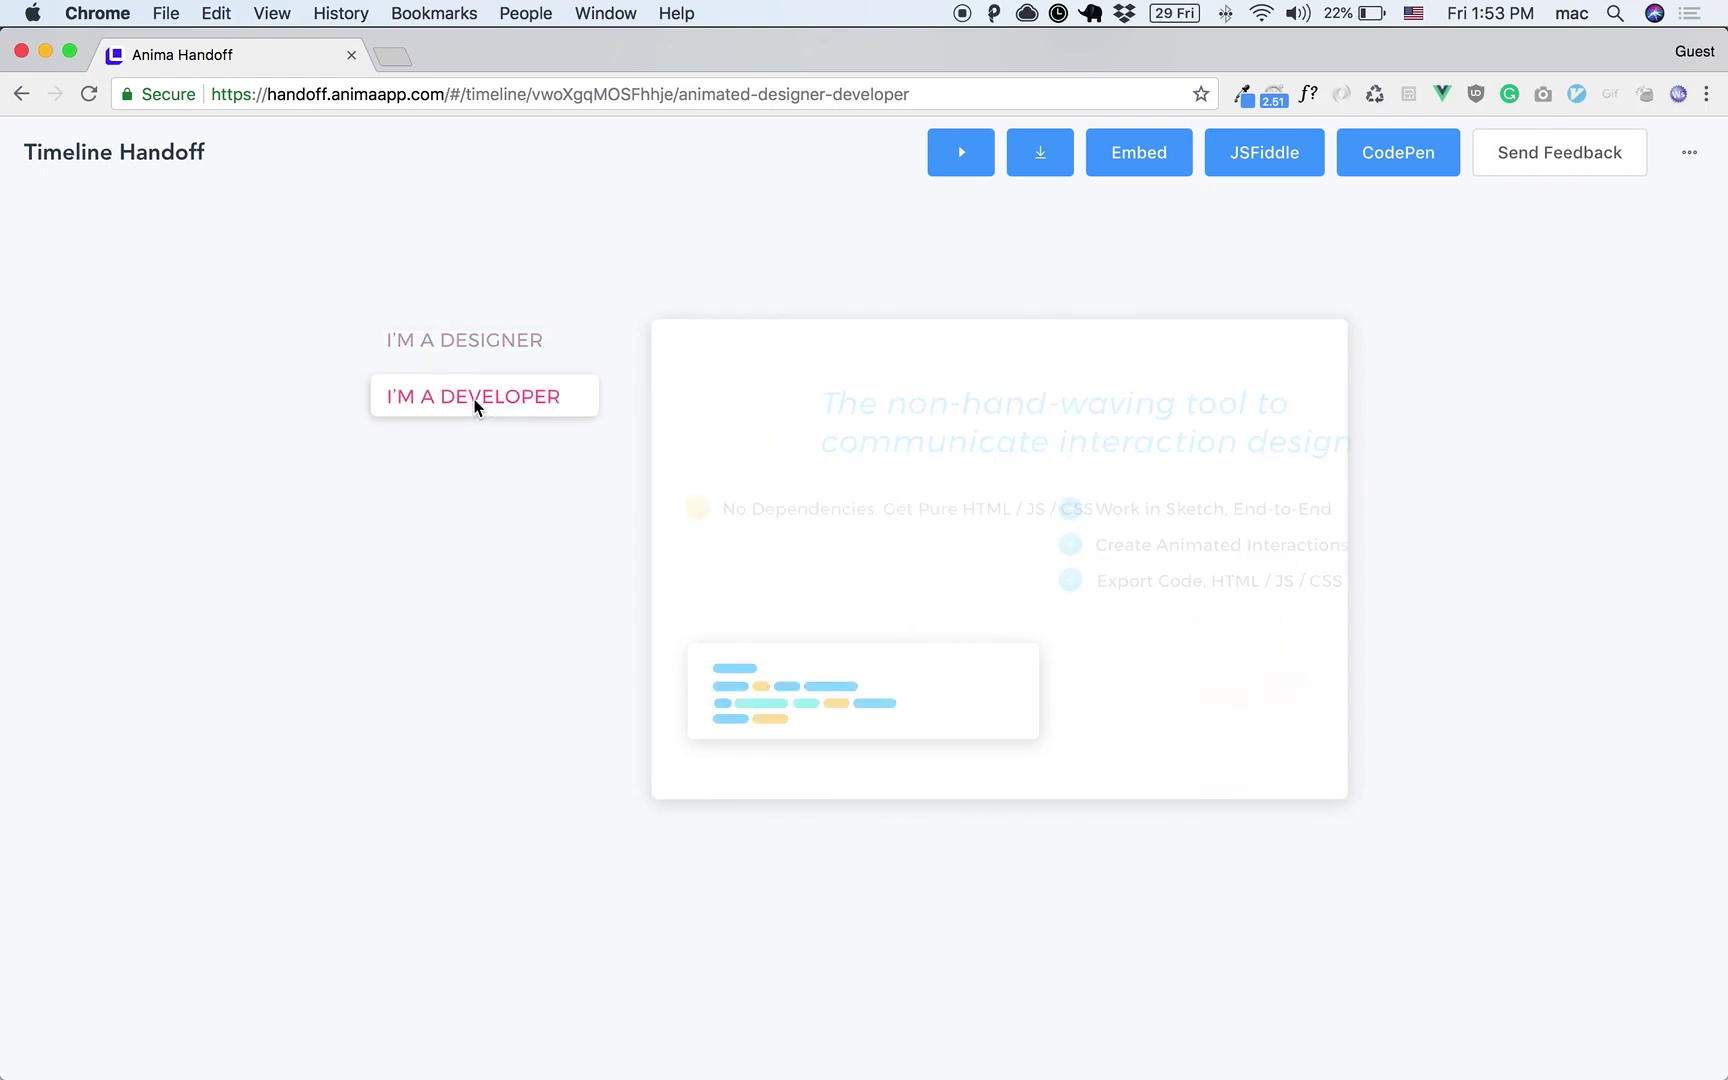
left_click(506, 352)
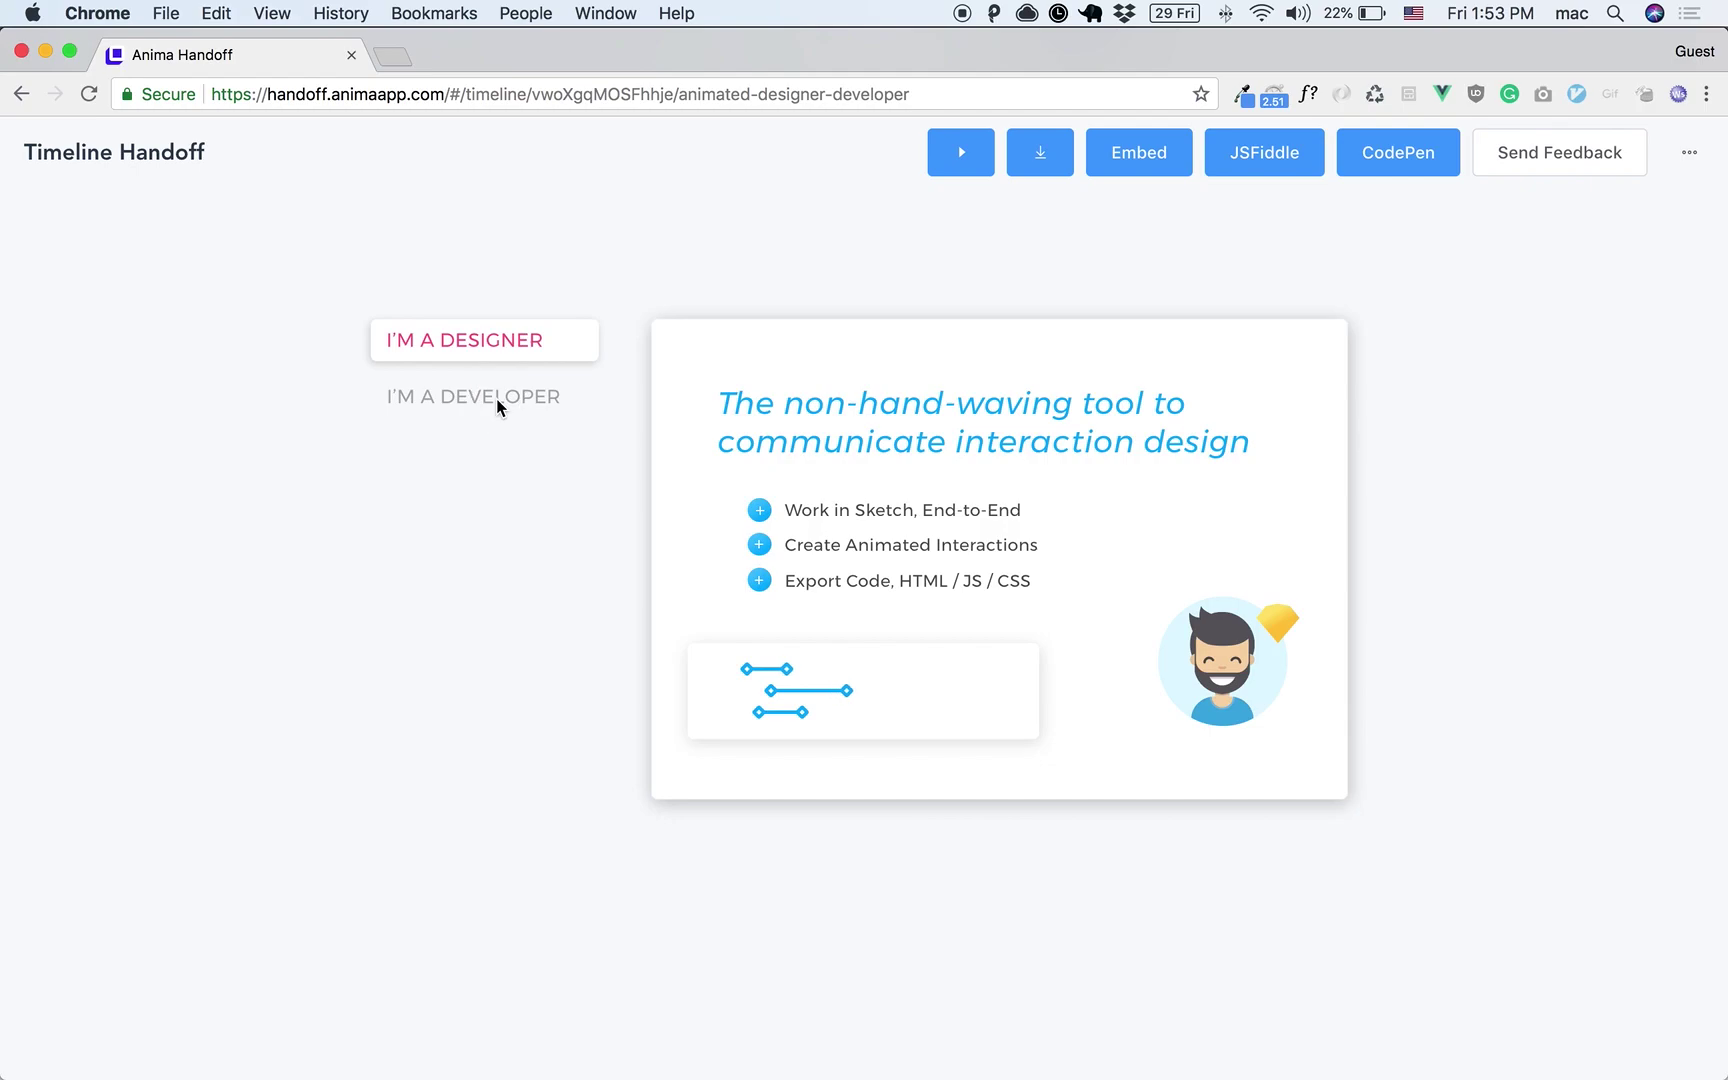
left_click(495, 398)
left_click(520, 352)
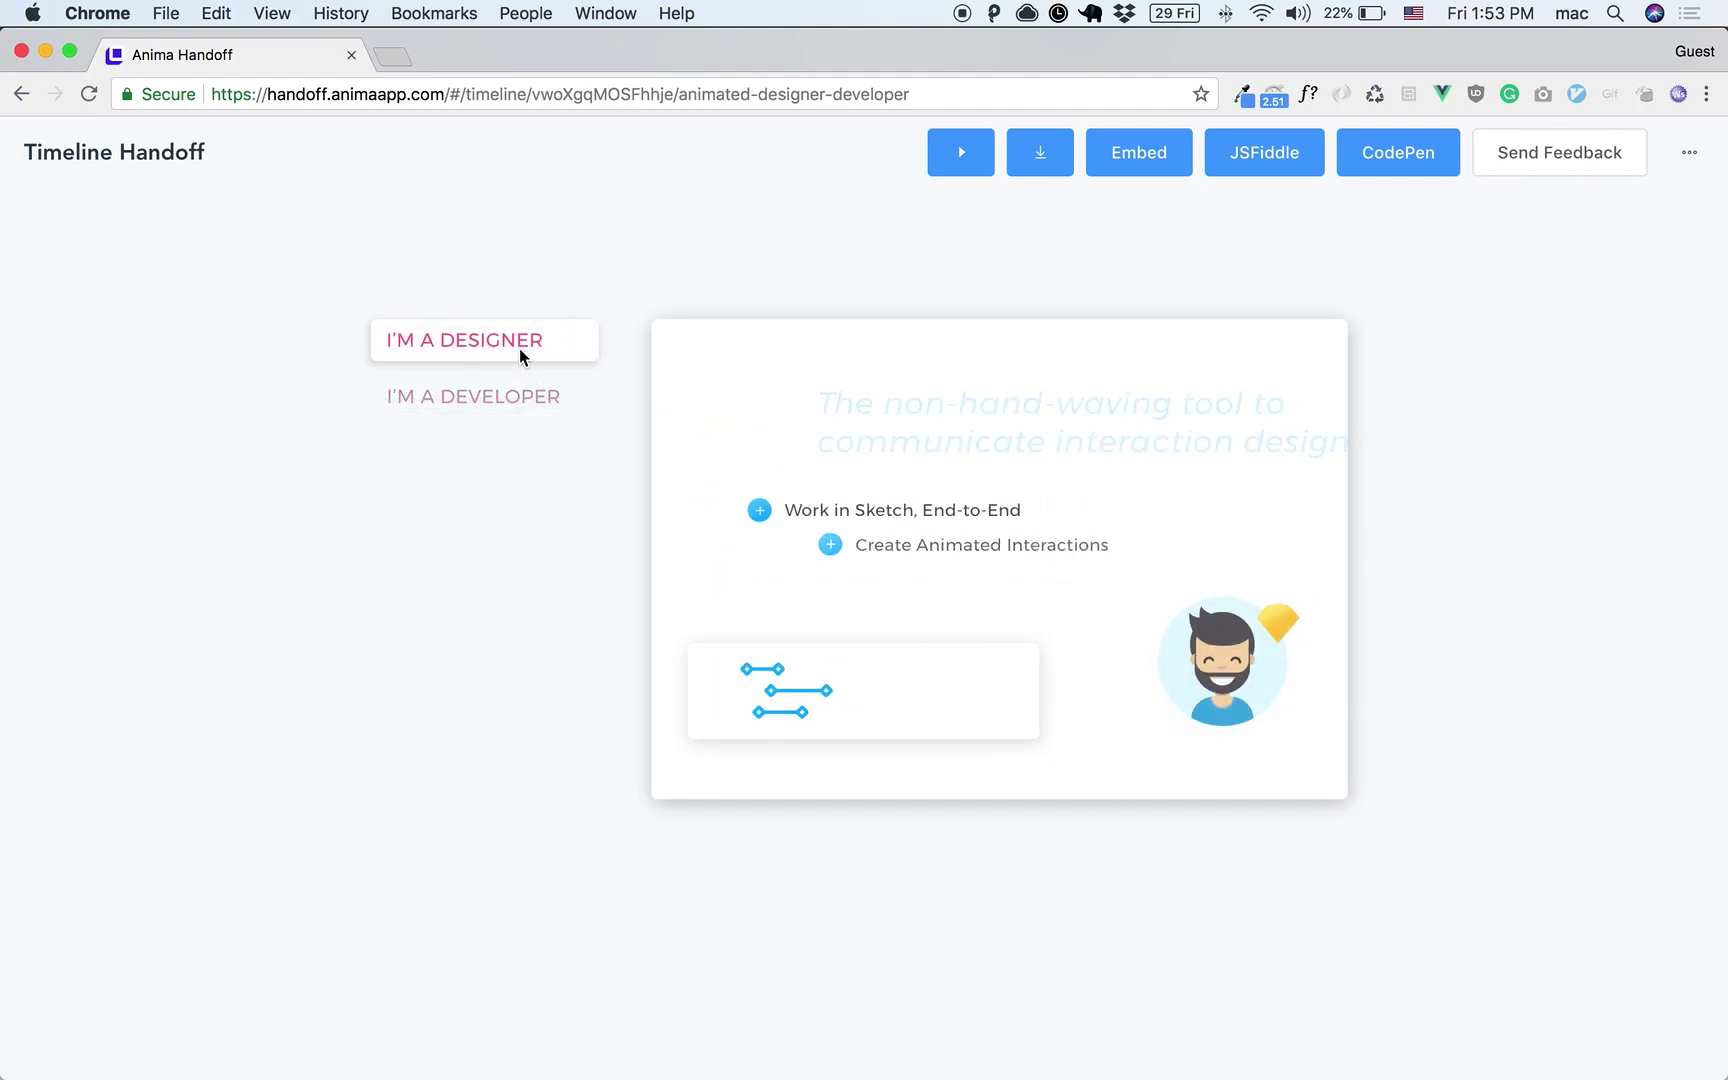
left_click(530, 400)
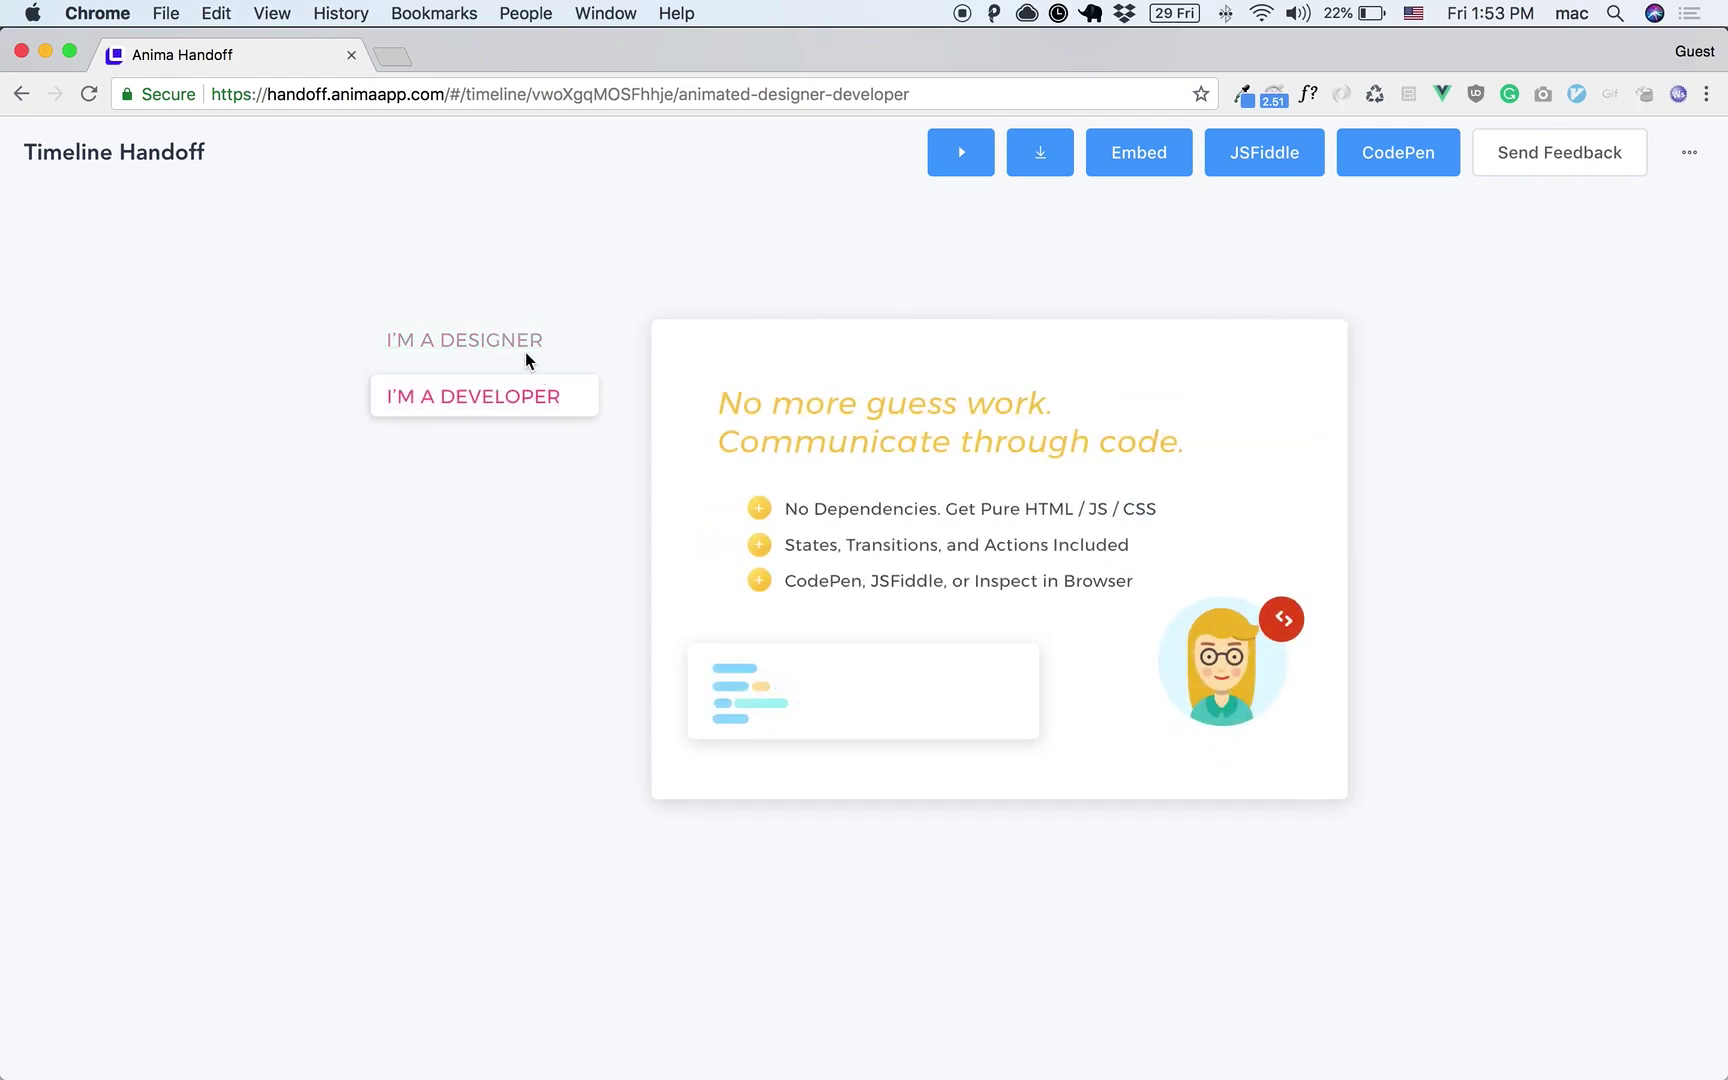
Copy the component's embed code from the Embed window and close it.
left_click(1123, 171)
scroll(1053, 583, "down", 10)
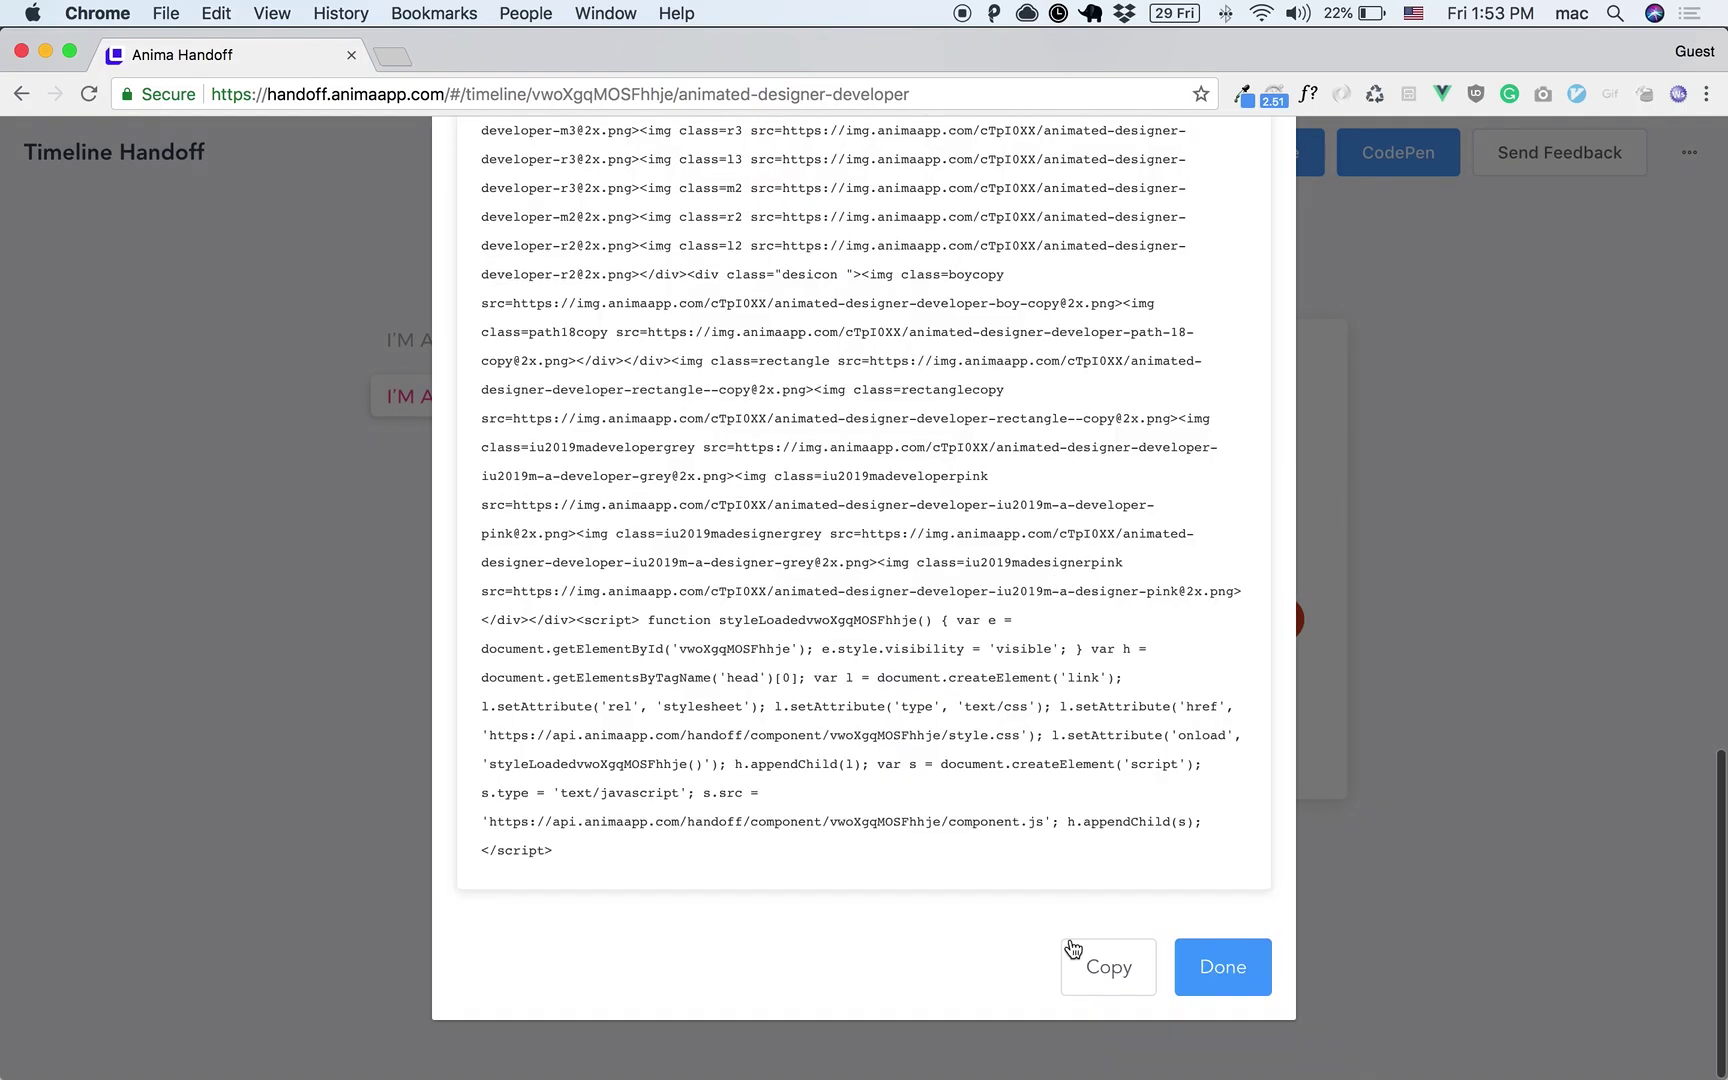
left_click(1120, 968)
left_click(1176, 968)
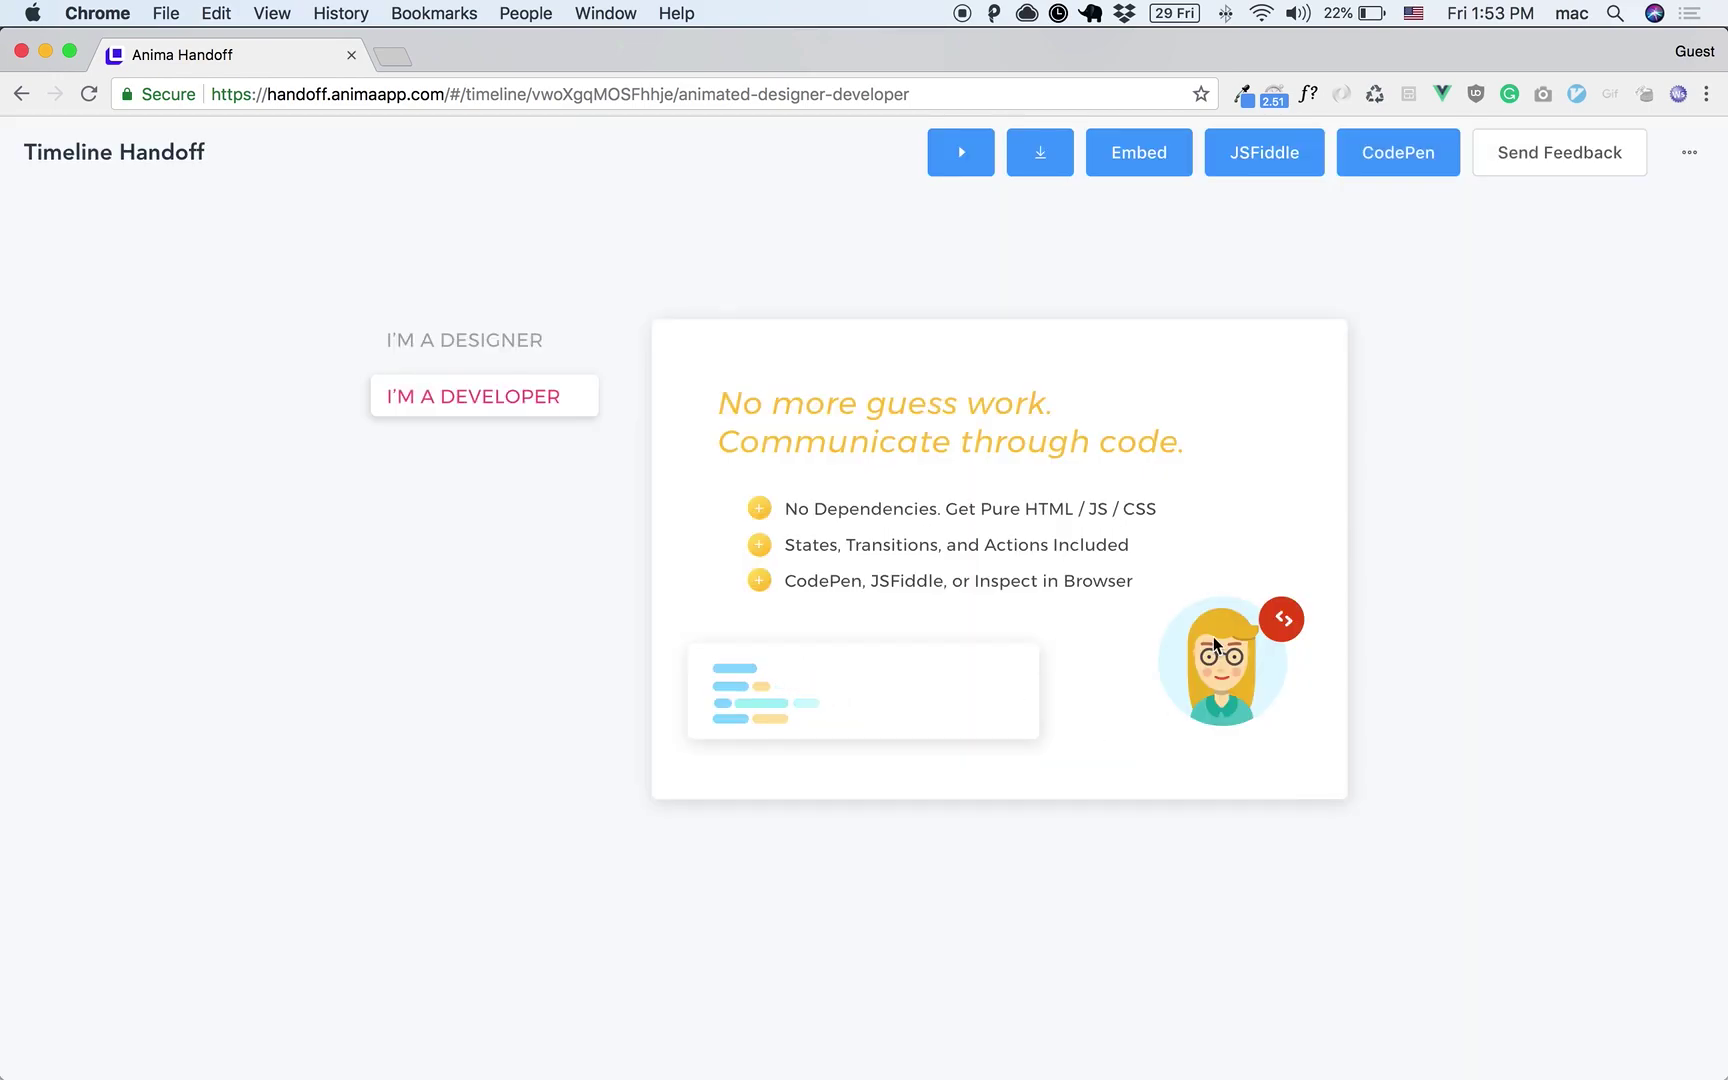
Toggle the preview between designer and developer cards, ending on the designer card.
left_click(495, 348)
left_click(501, 393)
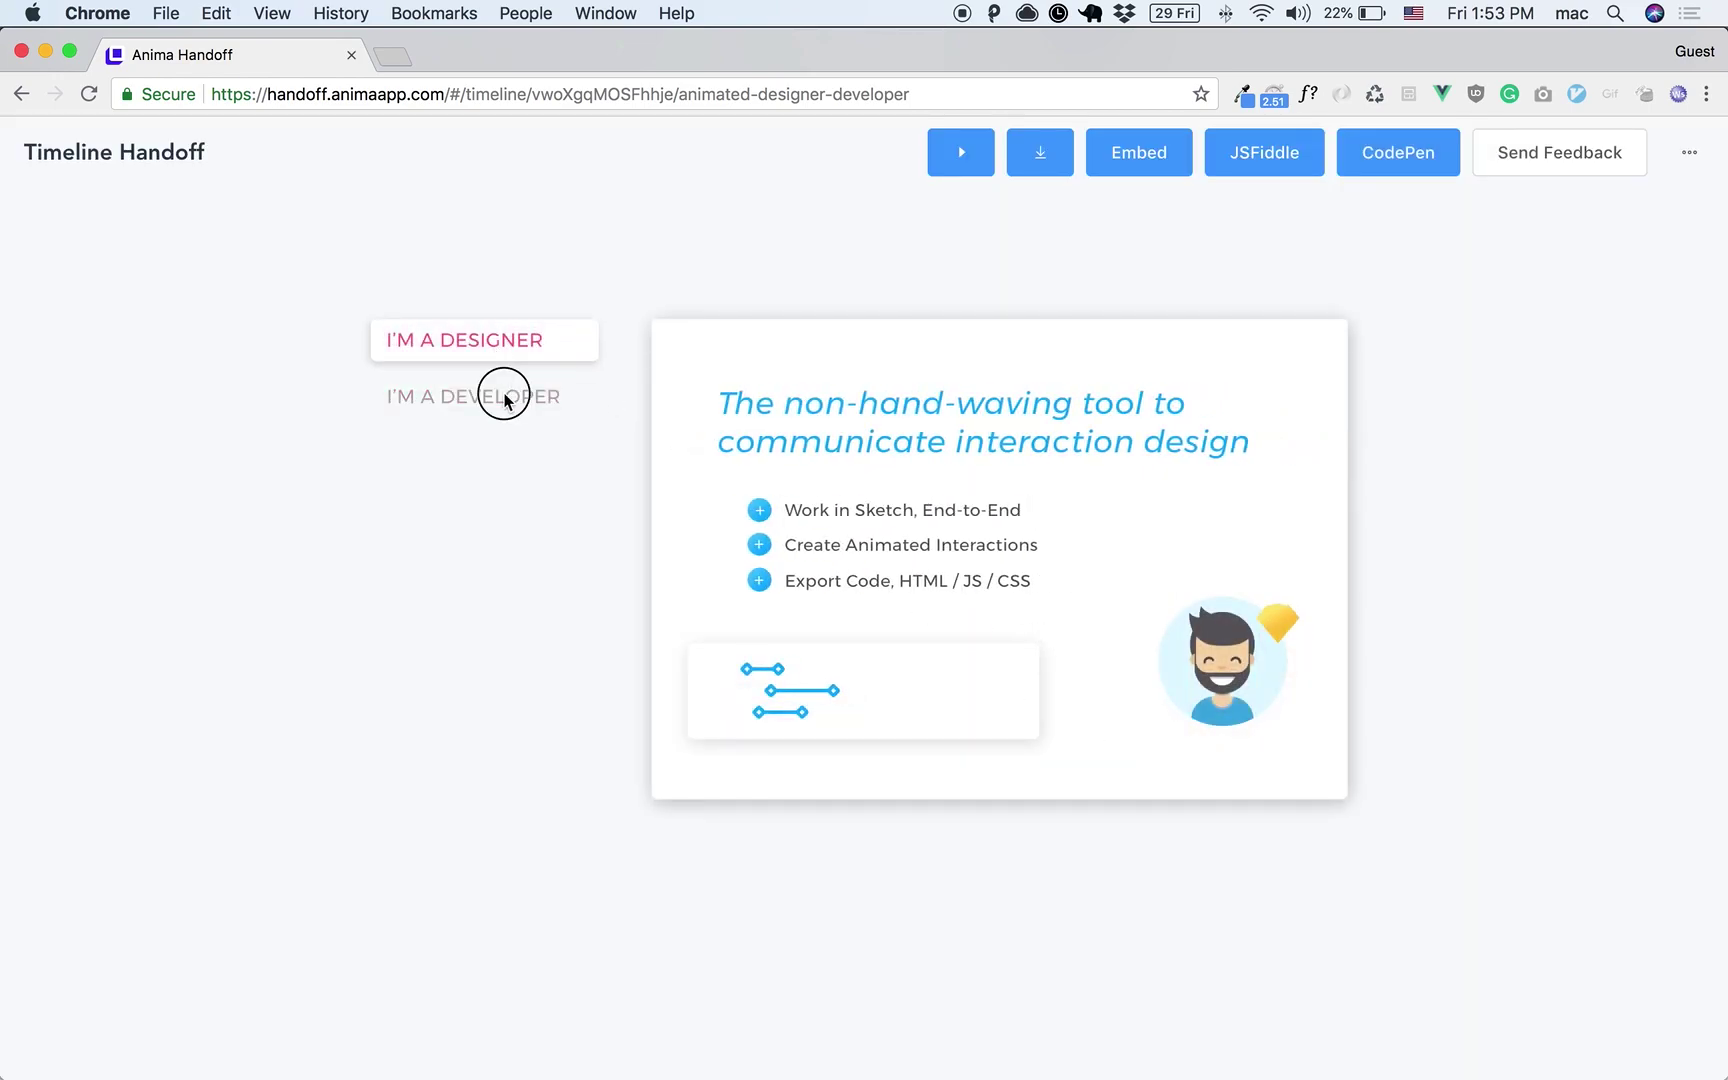
left_click(489, 344)
left_click(487, 399)
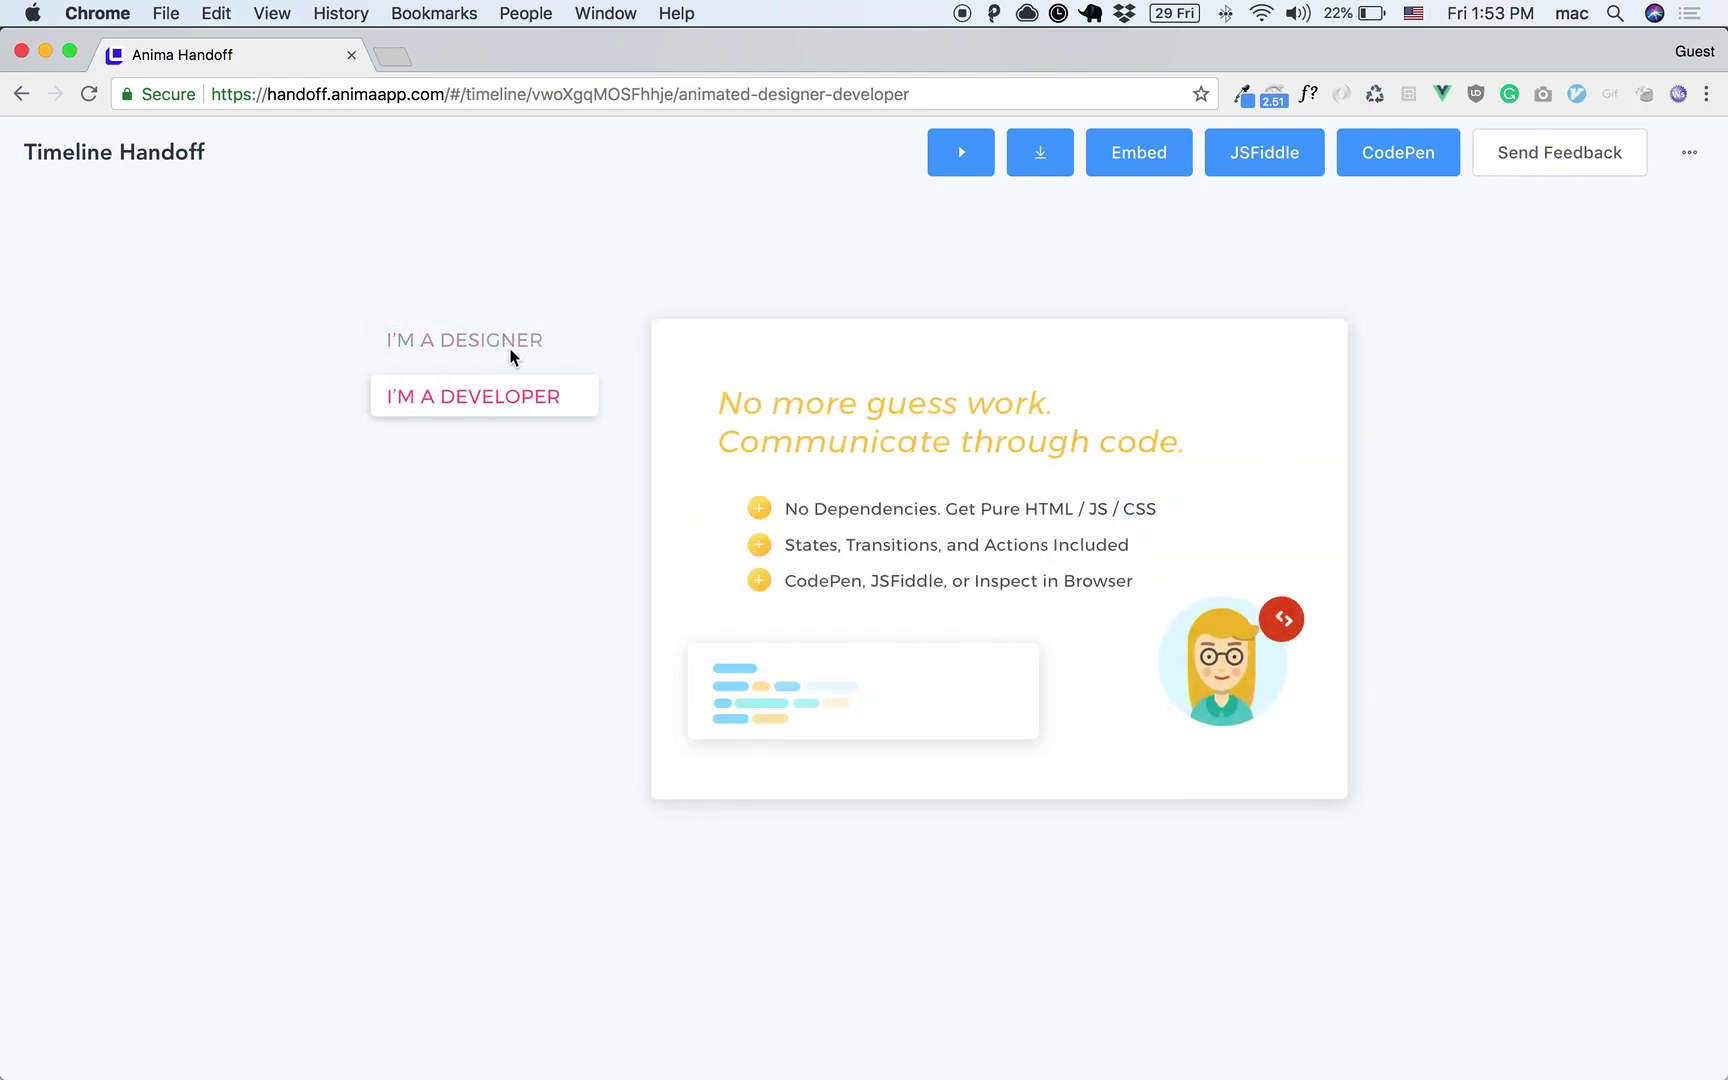
left_click(500, 350)
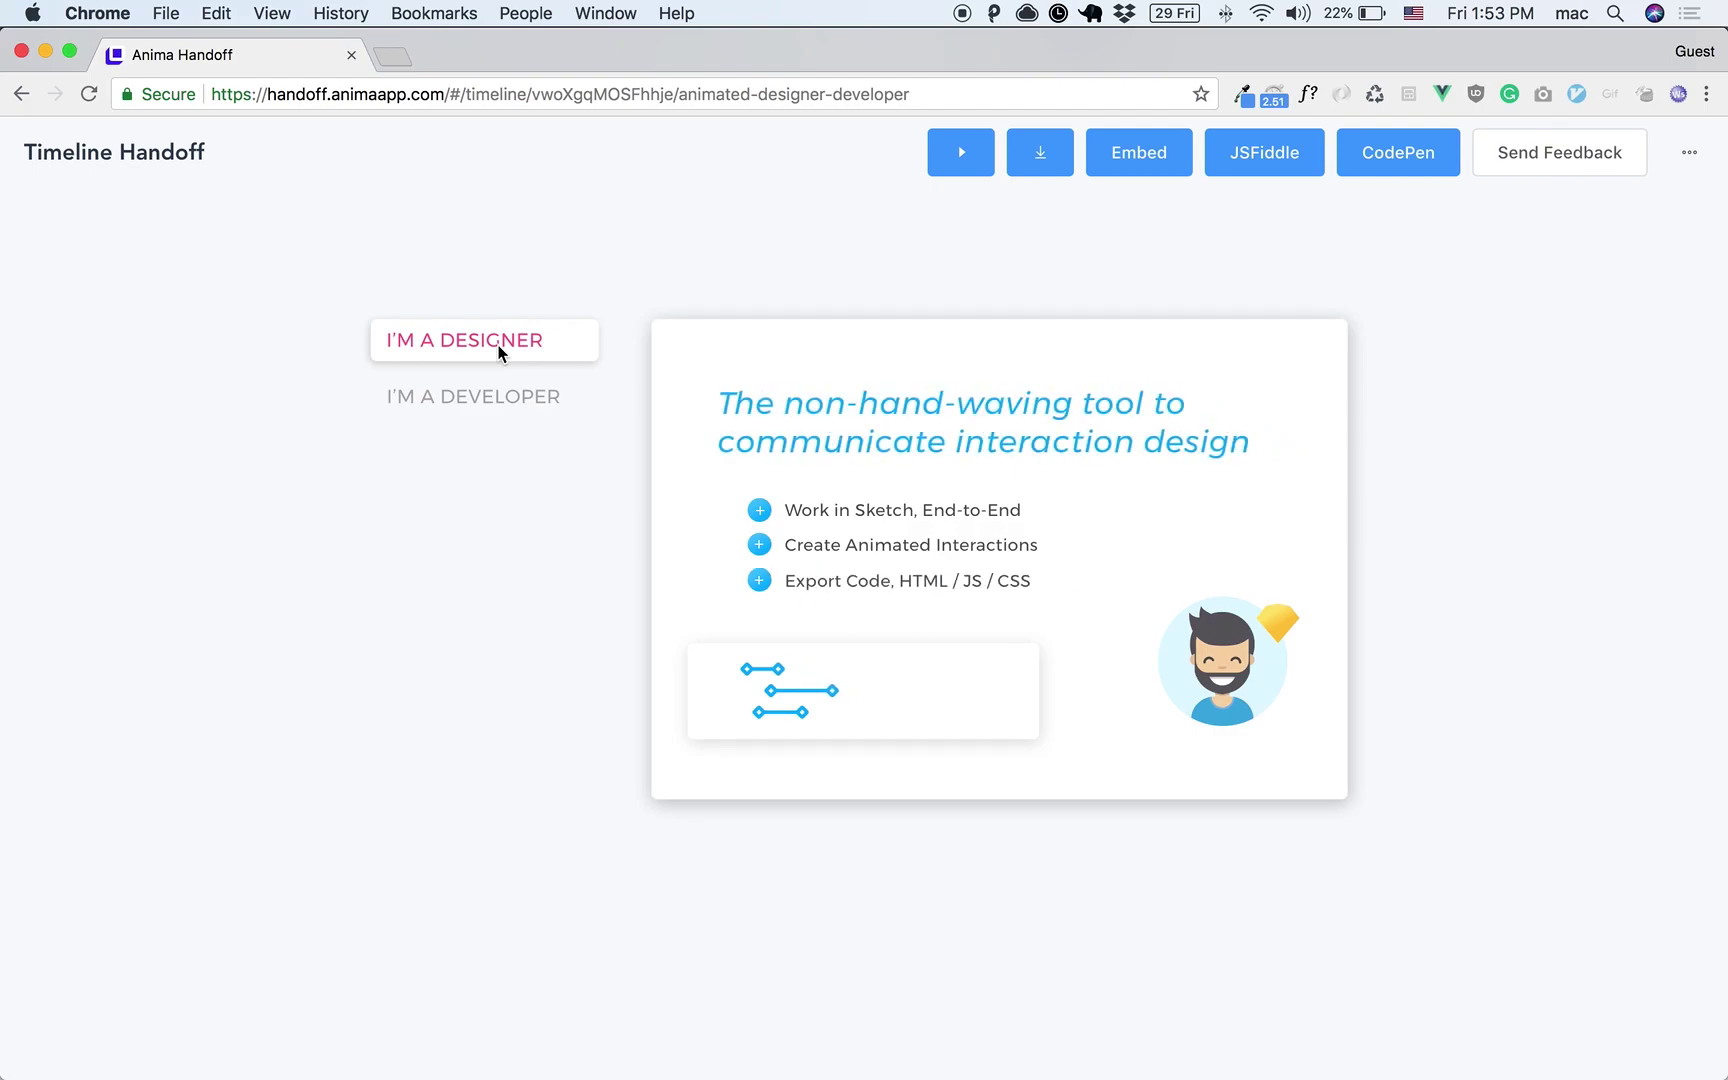